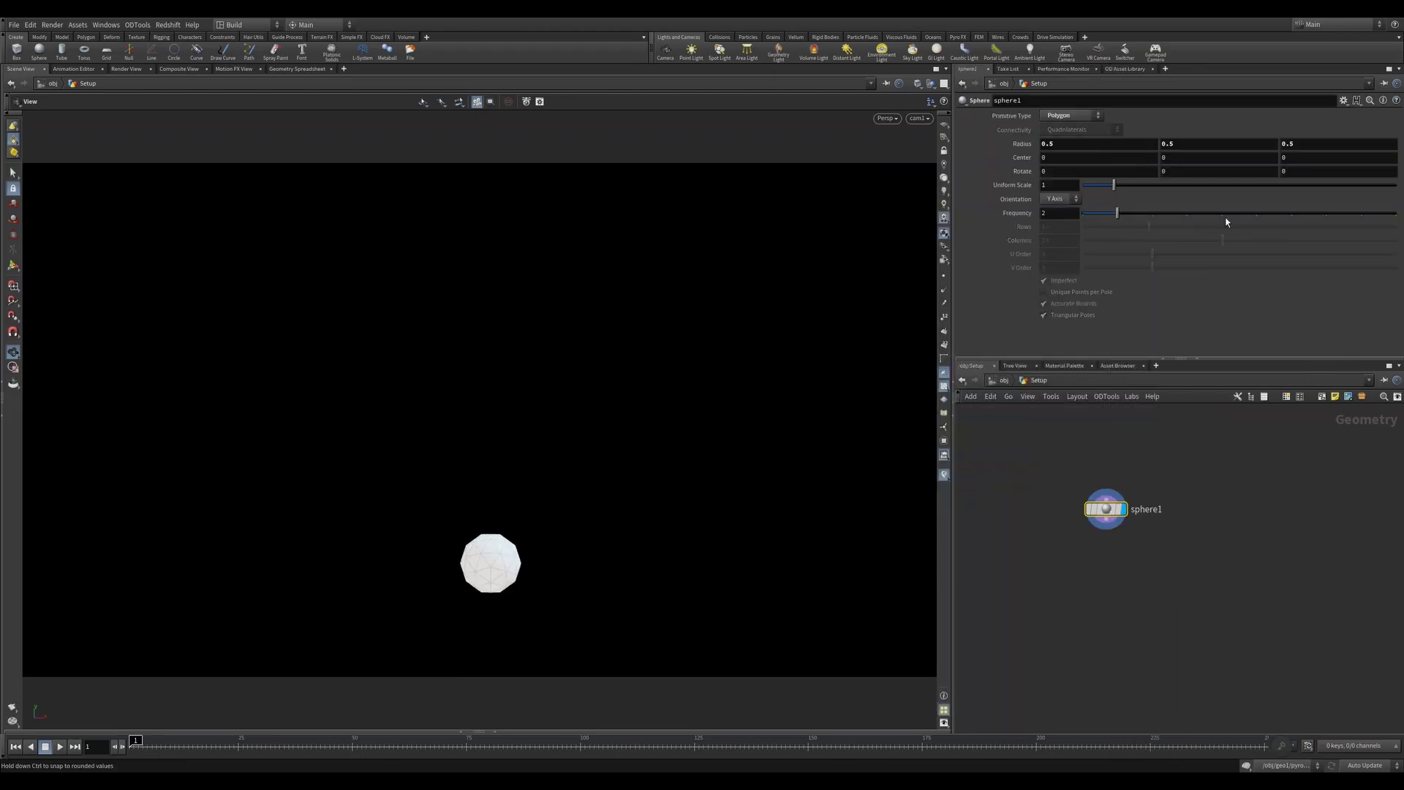
- Add an Attribute Adjust Color node after the sphere with a Noise pattern and the Inferno color ramp
key("Tab")
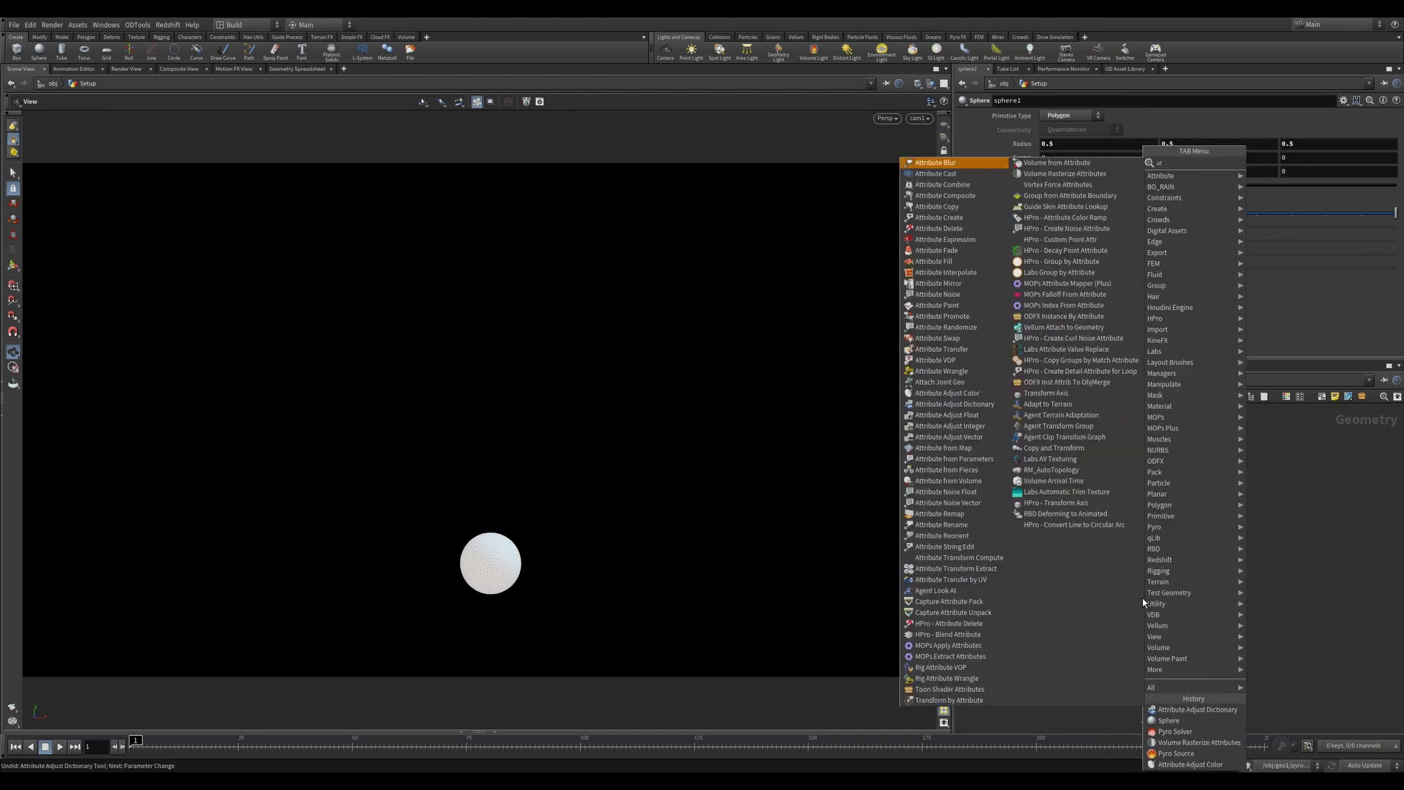
type("attri ad")
key("Return")
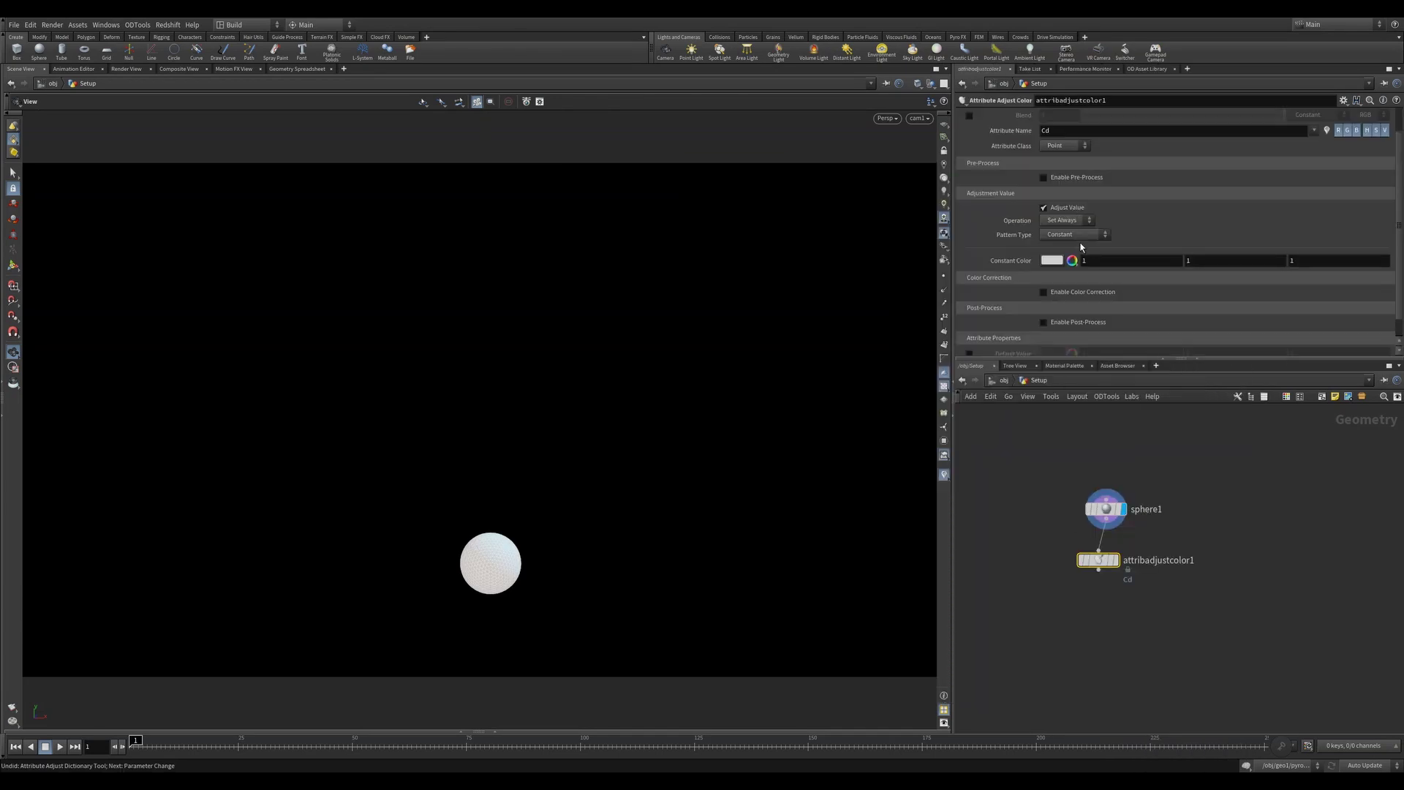
left_click(1073, 266)
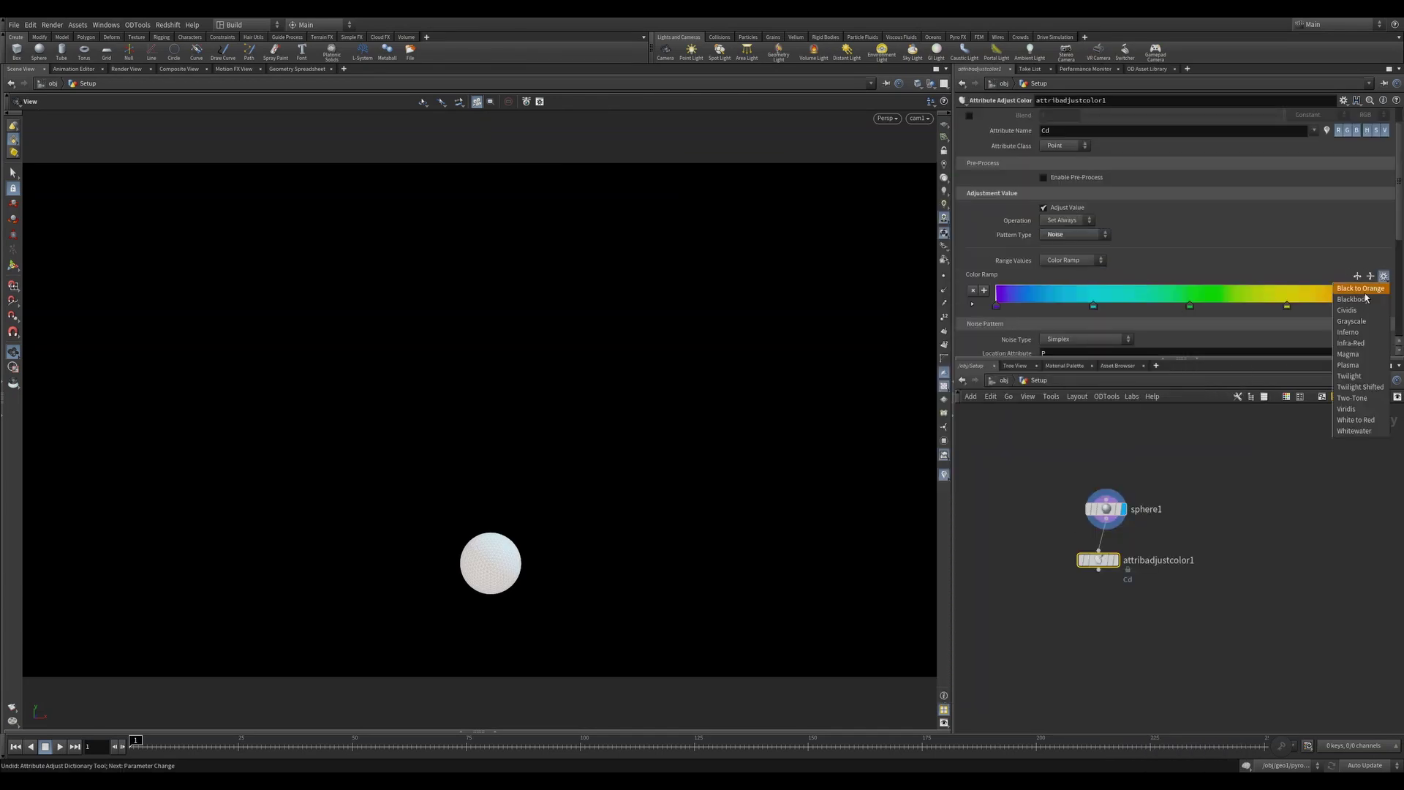
left_click(1352, 333)
scroll(1002, 329, "down", 2)
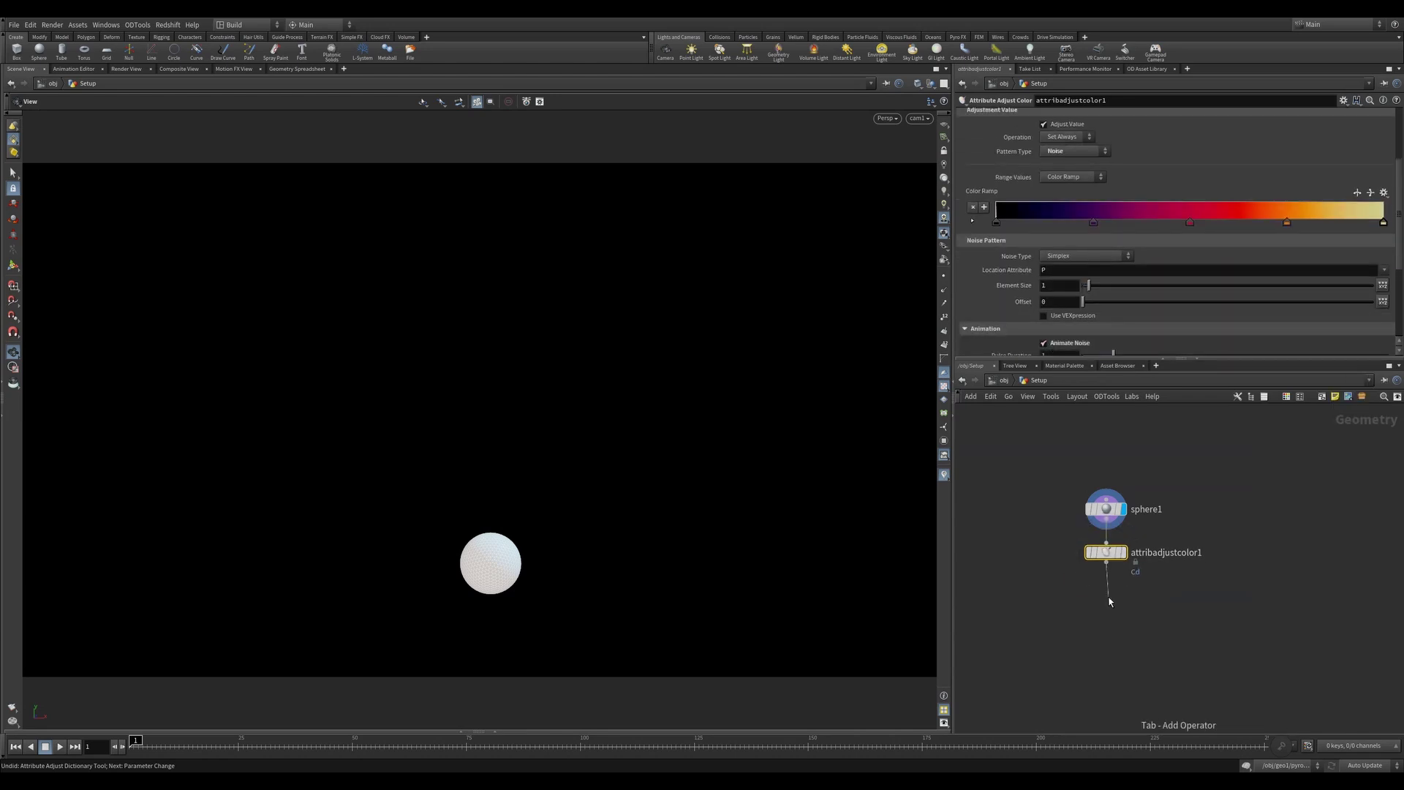
- Add a Pyro Source node below the color adjustment, set to Keep Input and initialized with Source Smoke and Source Color
key("Tab")
type("pyro sou")
key("Return")
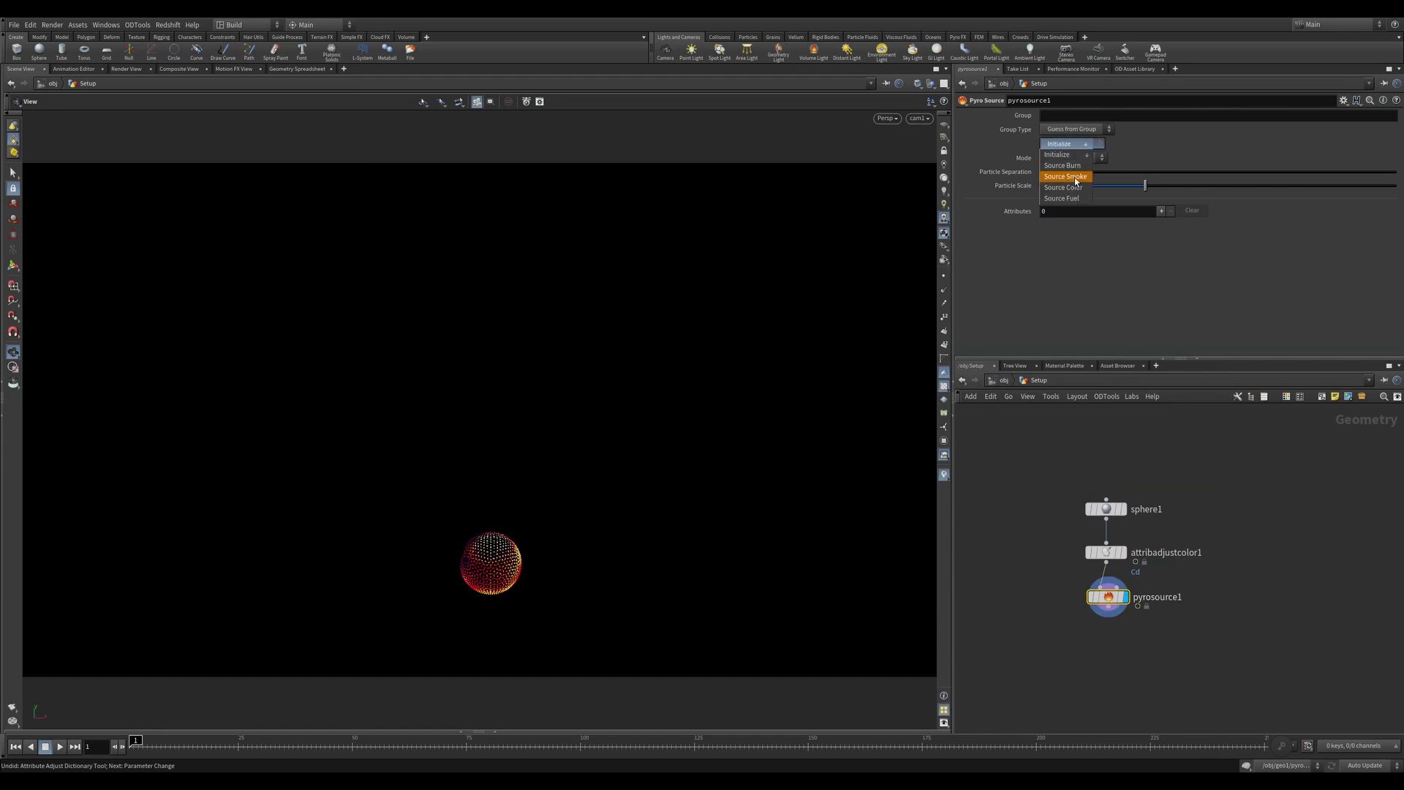
left_click(1076, 181)
left_click(1078, 156)
left_click(1081, 188)
- Add a Volume Rasterize Attributes node below the Pyro Source and wire the source's output into it
middle_click_drag(1037, 655, 1042, 569)
key("Tab")
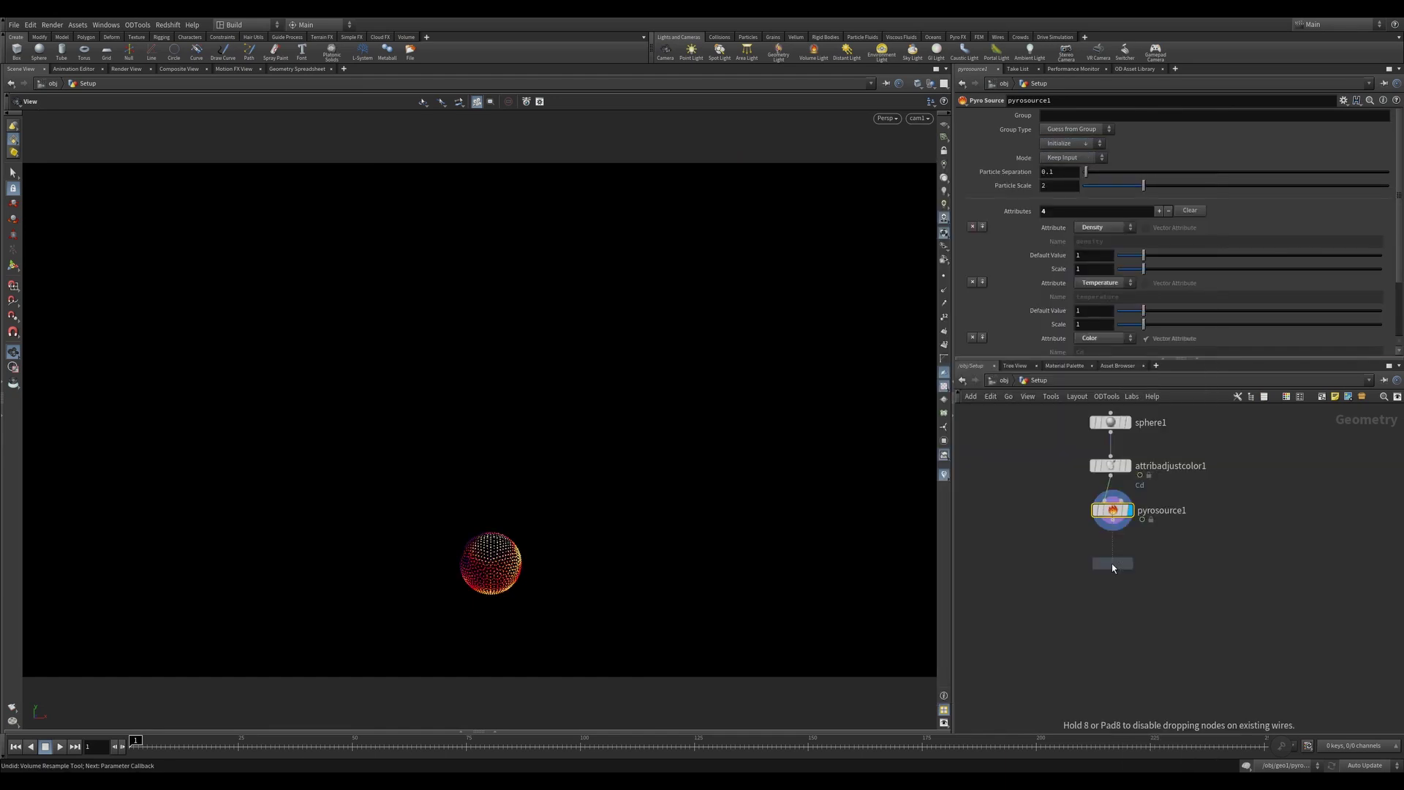
left_click(1113, 564)
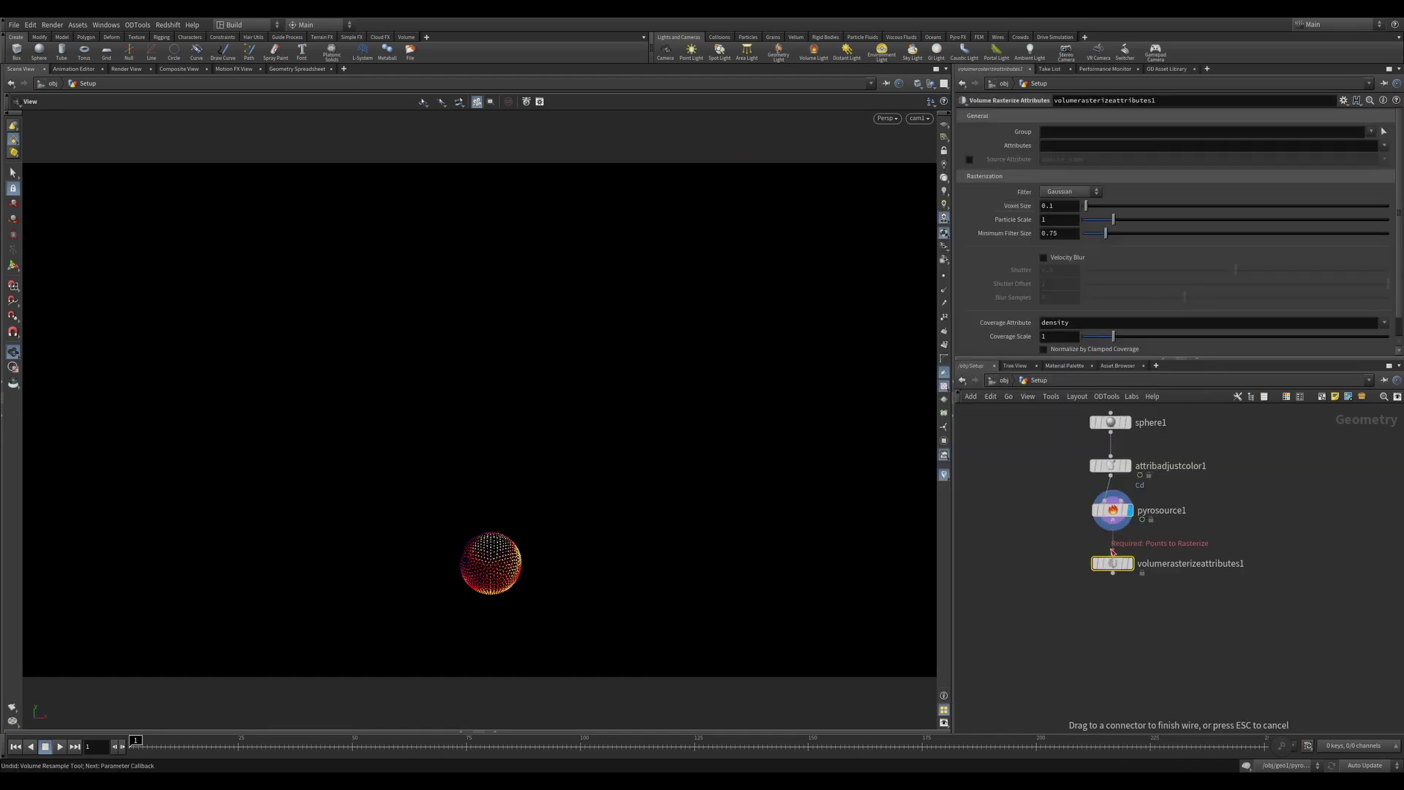
left_click(1130, 563)
- Choose Alpha, Cd, density and temperature as the attributes to rasterize
left_click(1385, 145)
left_click(1378, 158)
left_click(1386, 147)
left_click(1351, 168)
left_click(1385, 146)
left_click(1359, 191)
left_click(1385, 146)
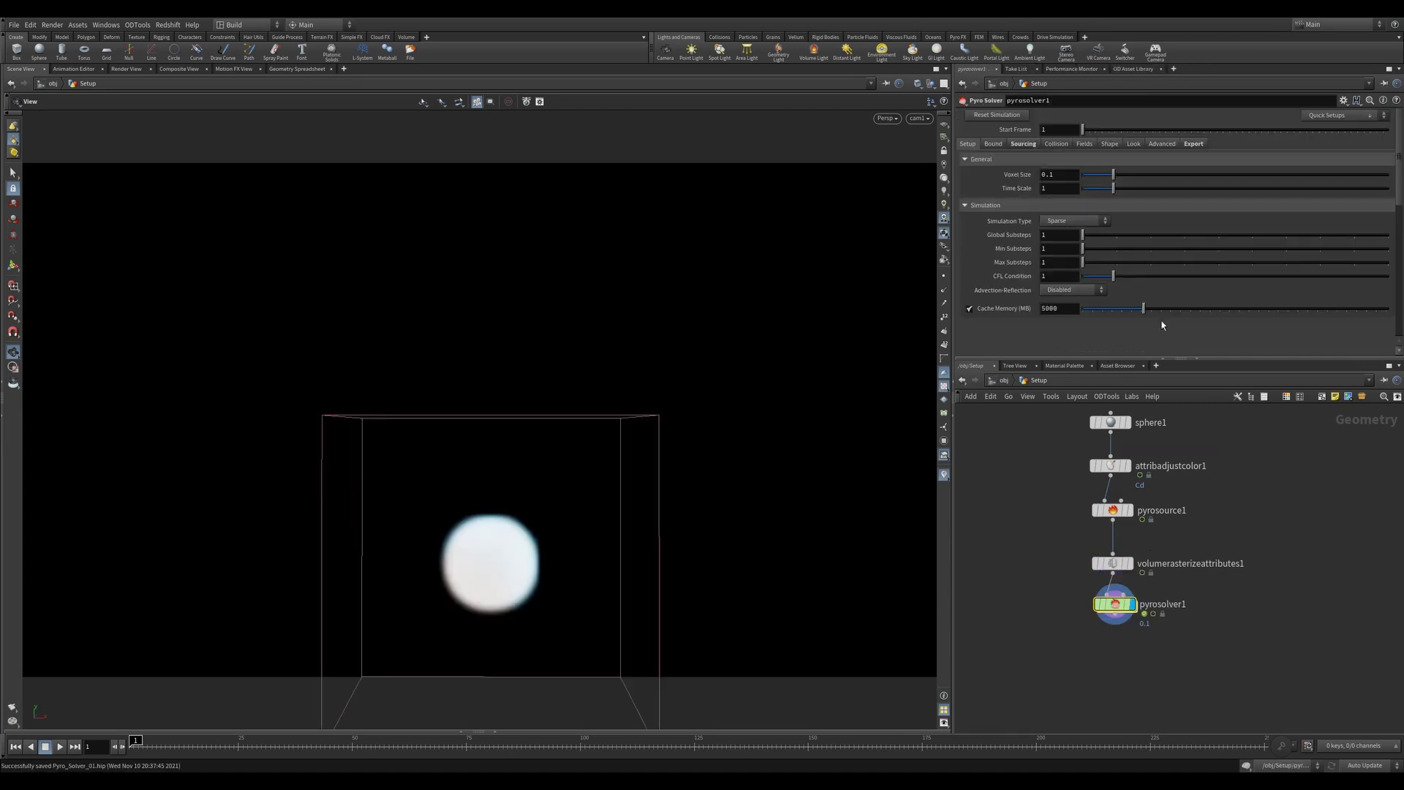
- Link the Pyro Source's Particle Separation and the rasterize node's Voxel Size to the Pyro Solver's Voxel Size by relative reference
right_click(1013, 174)
left_click(1075, 235)
right_click(1013, 174)
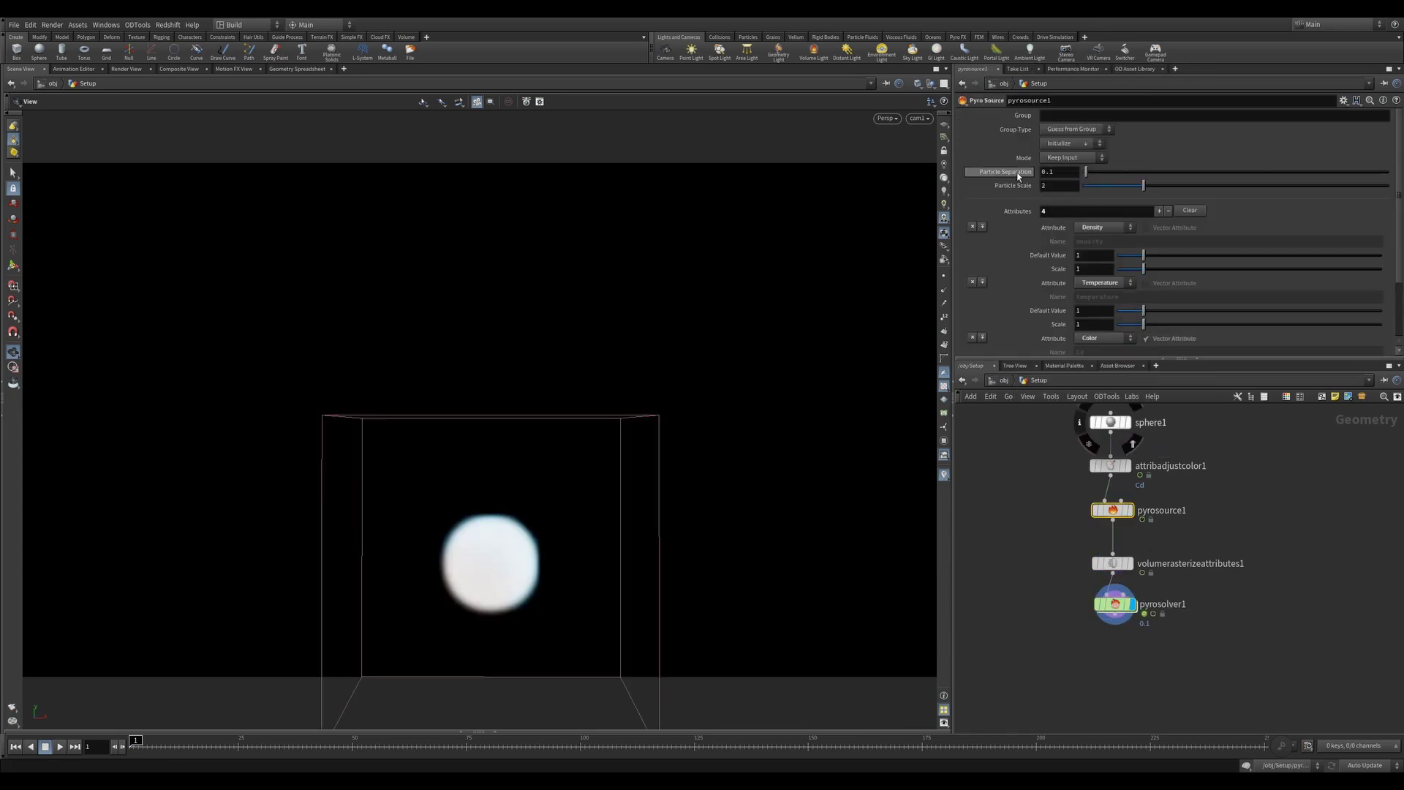
left_click(1045, 242)
left_click(1112, 563)
right_click(1017, 206)
left_click(1060, 315)
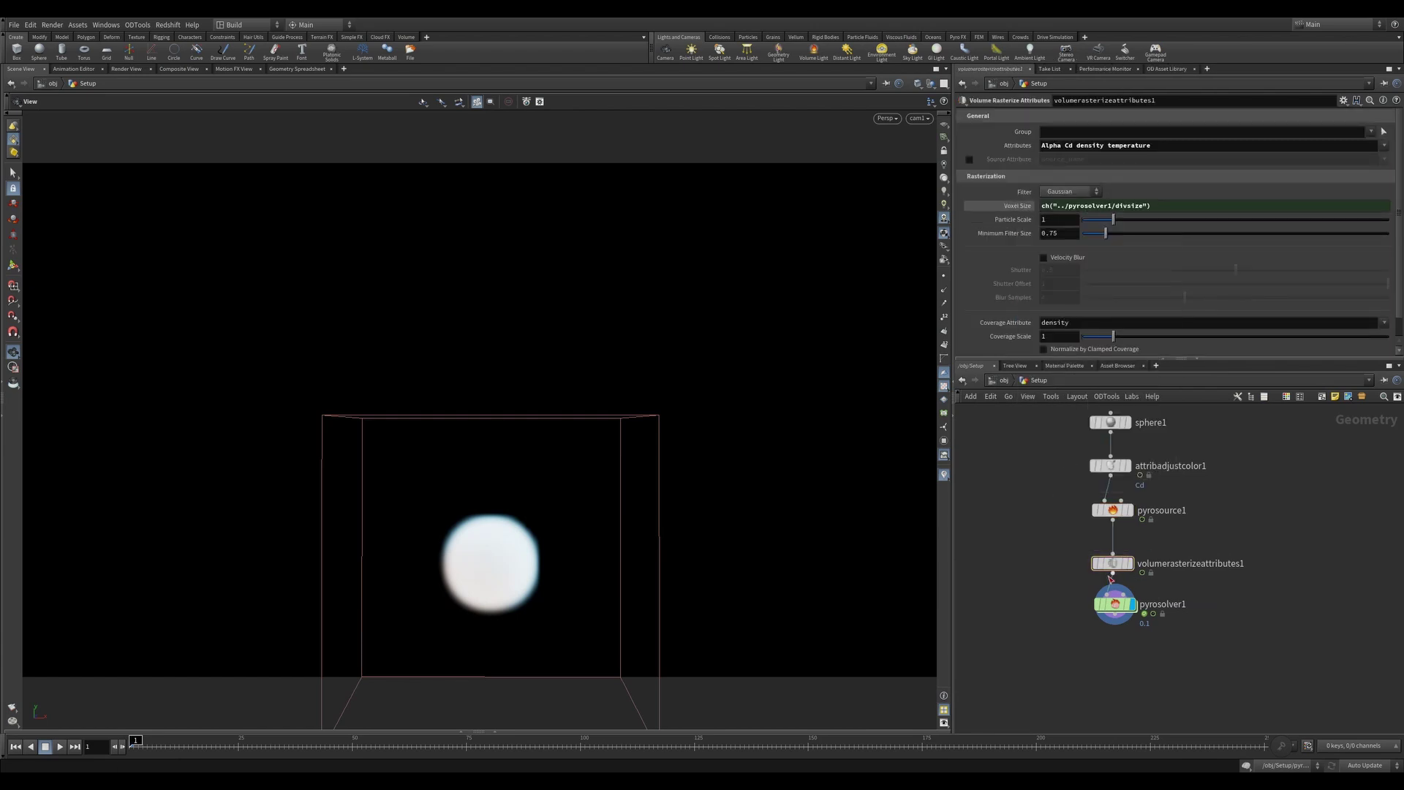
- Switch the Pyro Solver's simulation type to Minimal OpenCL and reference its bounds to a separate domain box
left_click_drag(1158, 611, 1157, 610)
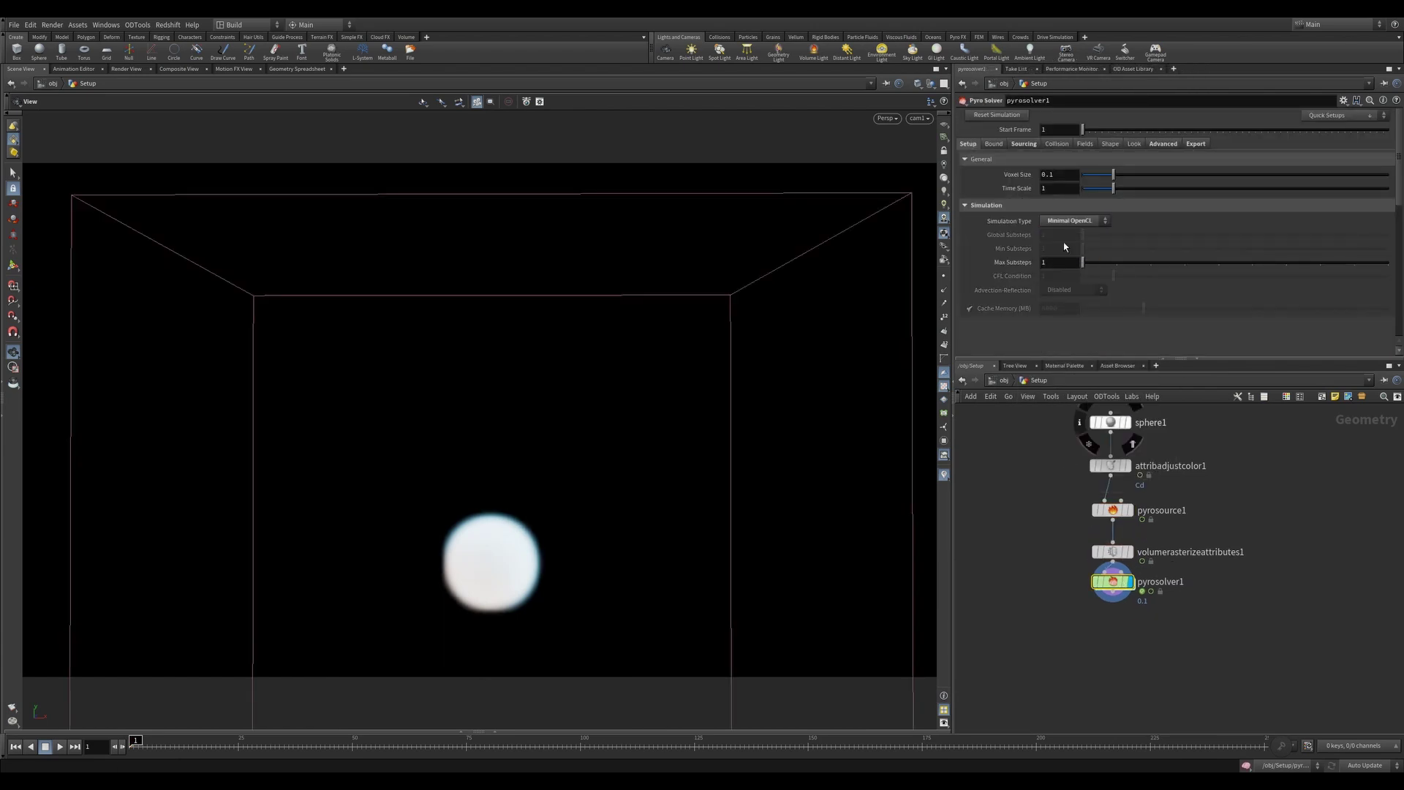
left_click(1024, 143)
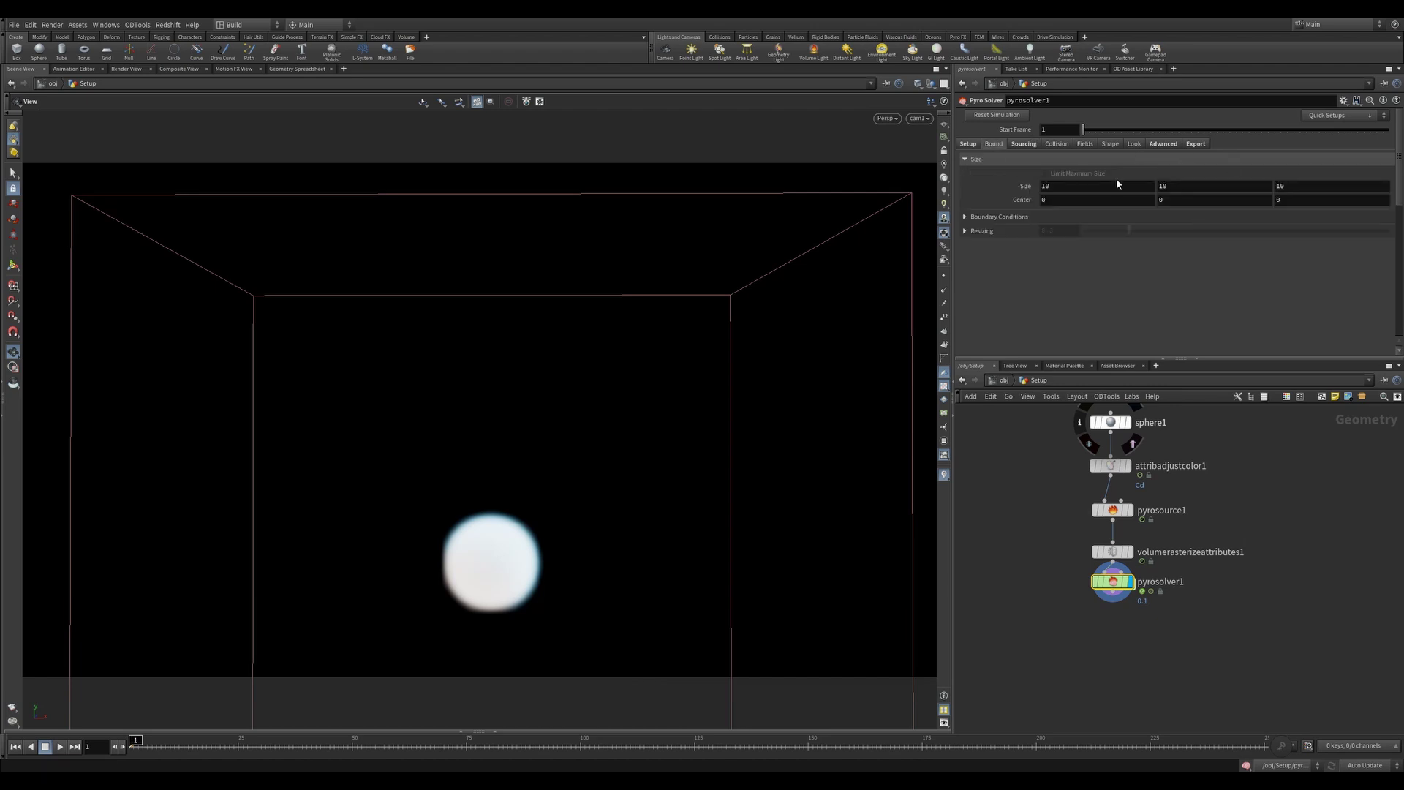
left_click(1351, 115)
left_click(1339, 203)
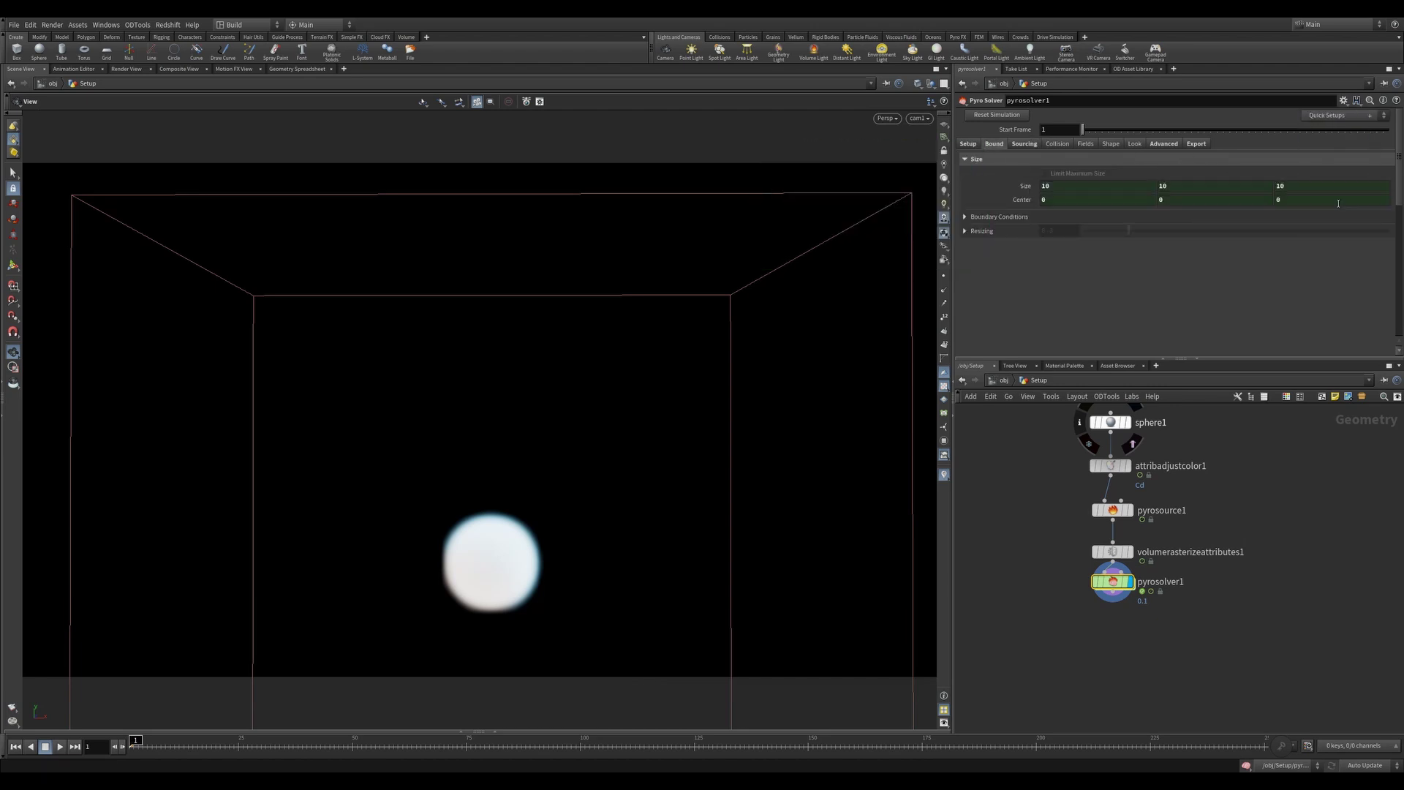
left_click(1291, 587)
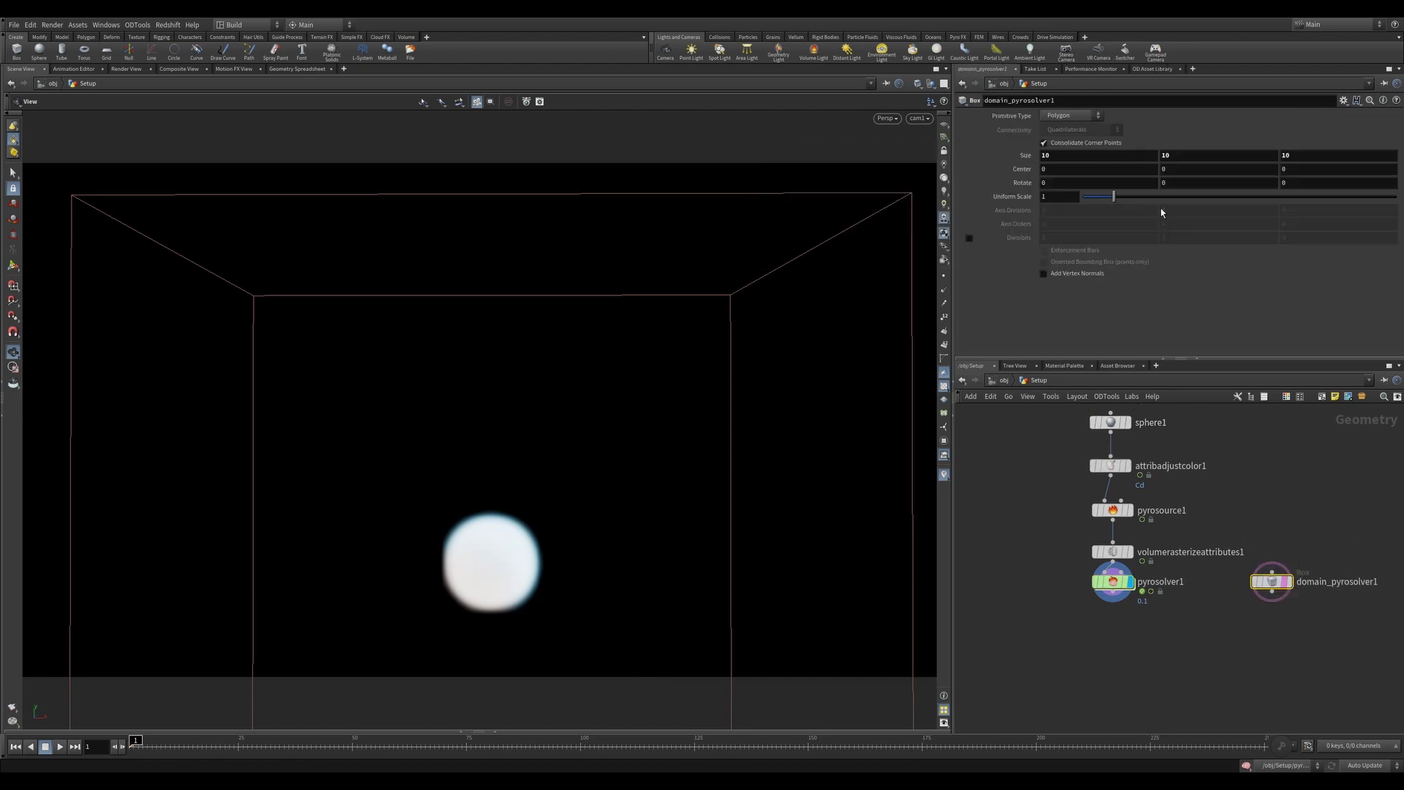
- Set the domain box's Y center to the expression ch("sizey")/2 by referencing its Y size
right_click(1175, 152)
left_click(1212, 225)
right_click(1186, 170)
left_click(1236, 278)
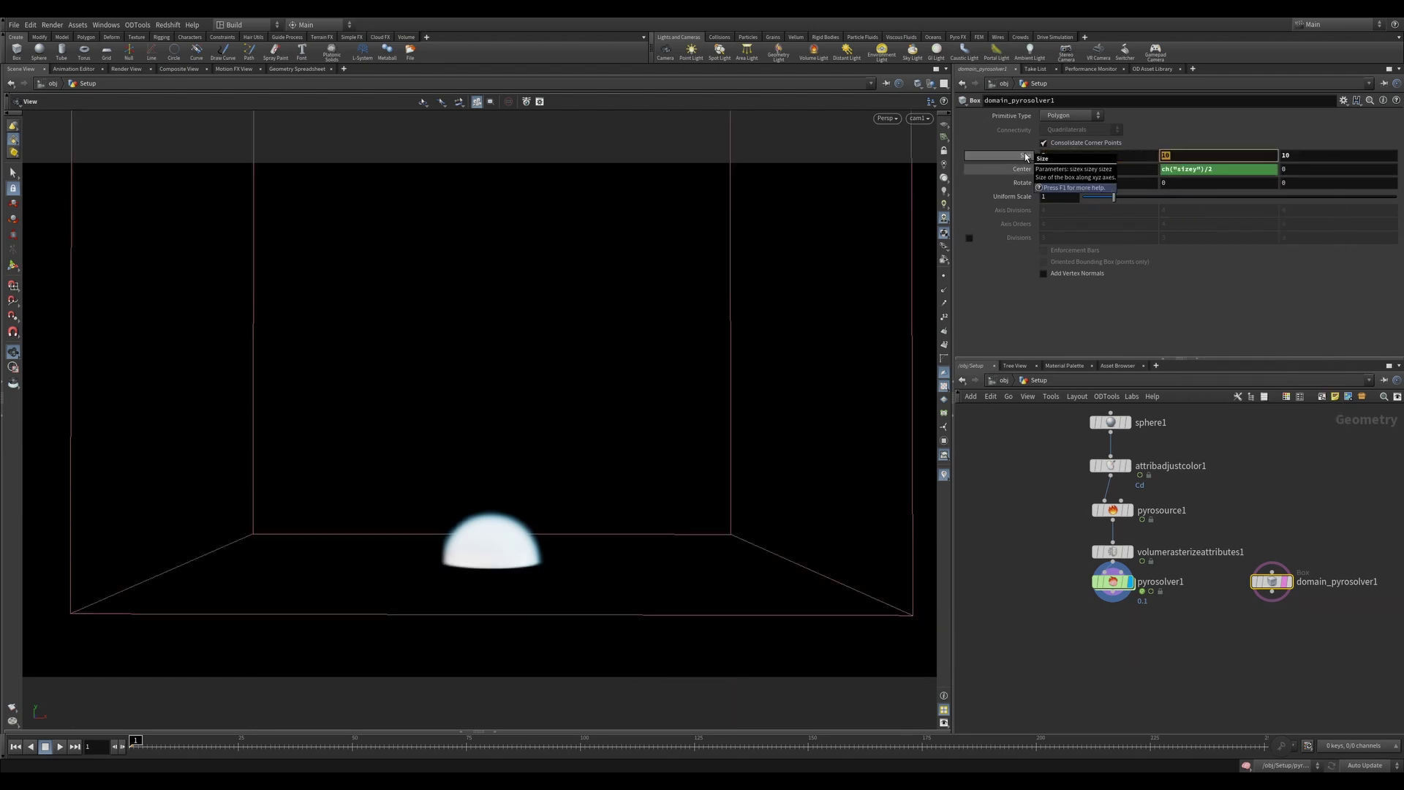
- Set the domain box's size to 5 by 8 by 5
type("8")
key("Tab")
type("5")
key("Return")
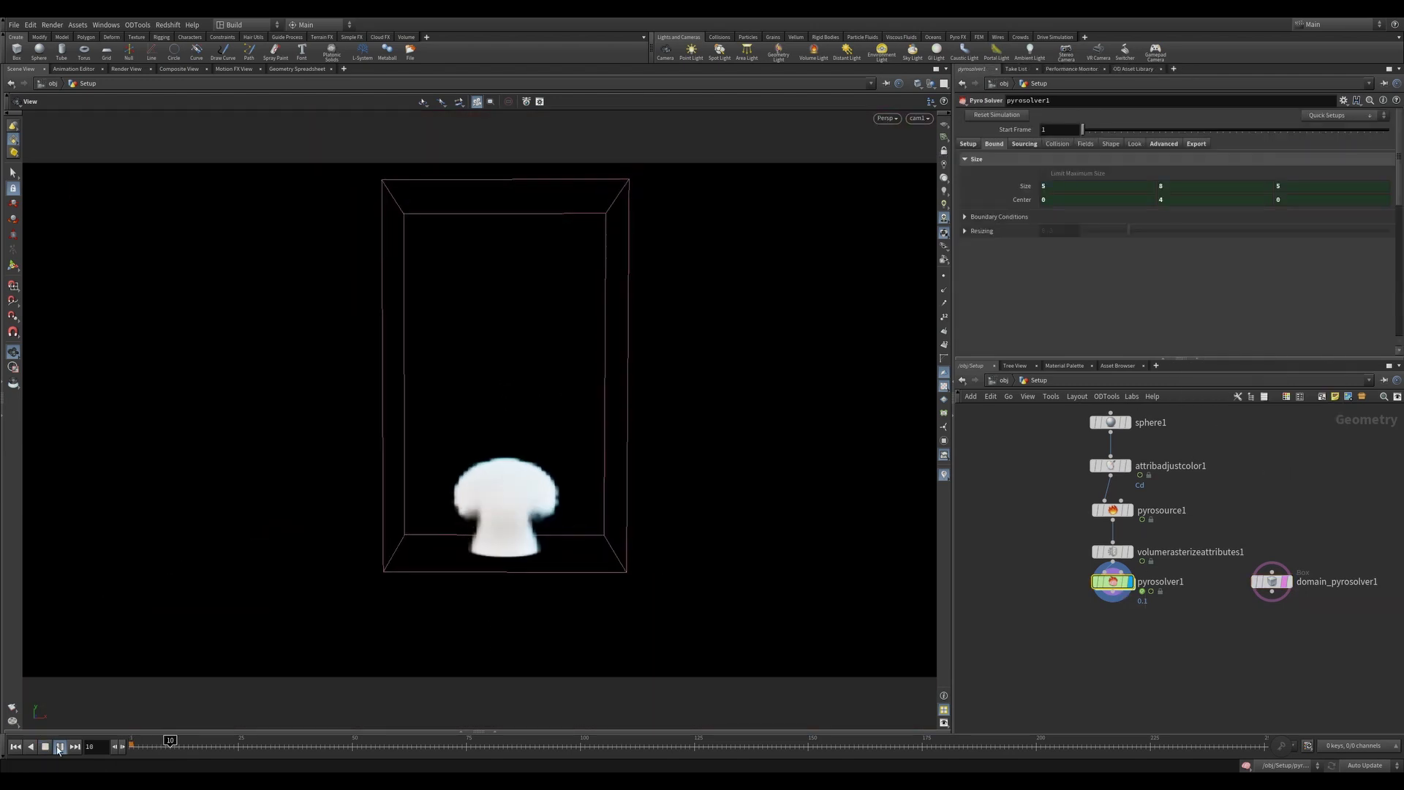
- Review the Pyro Solver's sourcing and look settings and apply its Add Color Source quick setup
left_click(1344, 116)
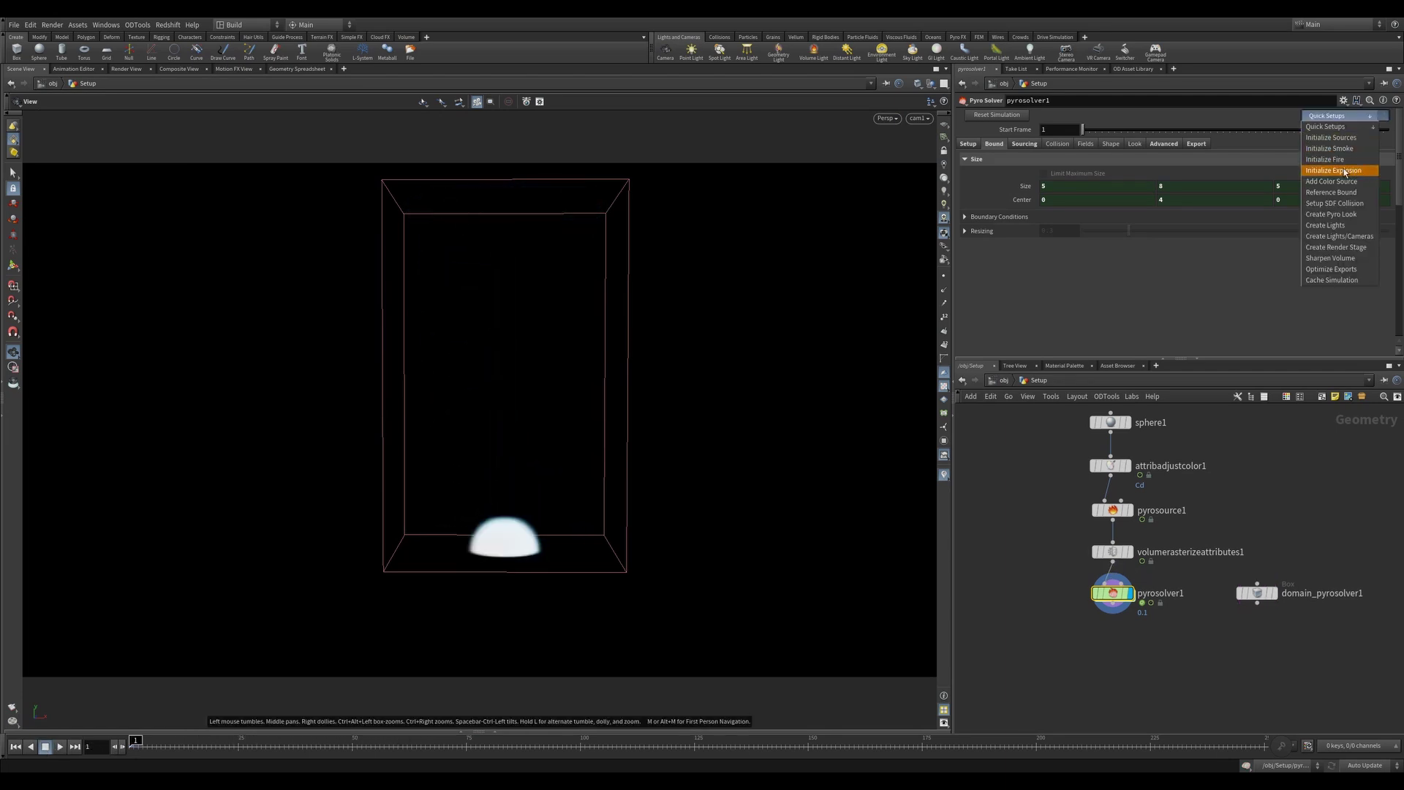
left_click(1043, 158)
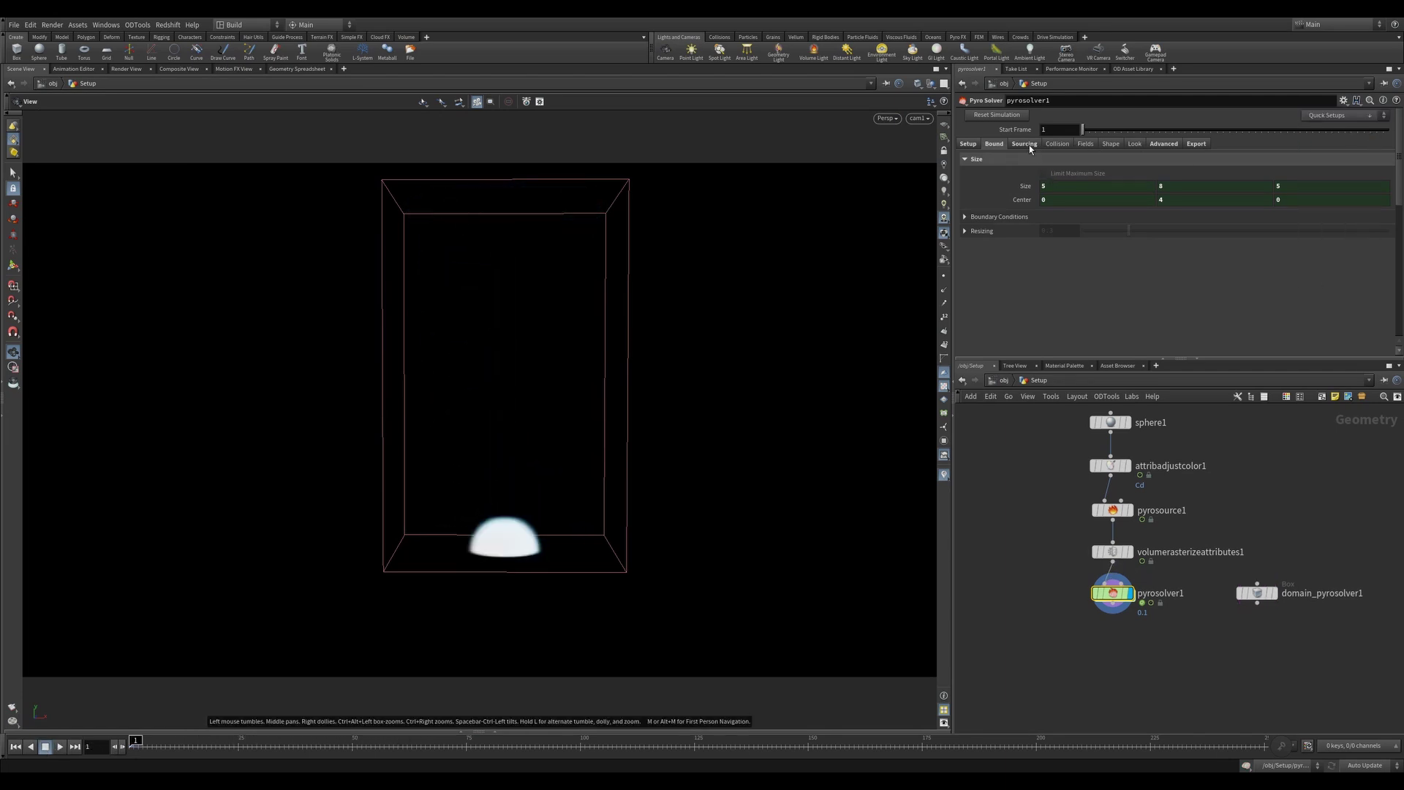
left_click(1024, 144)
scroll(1002, 249, "down", 1)
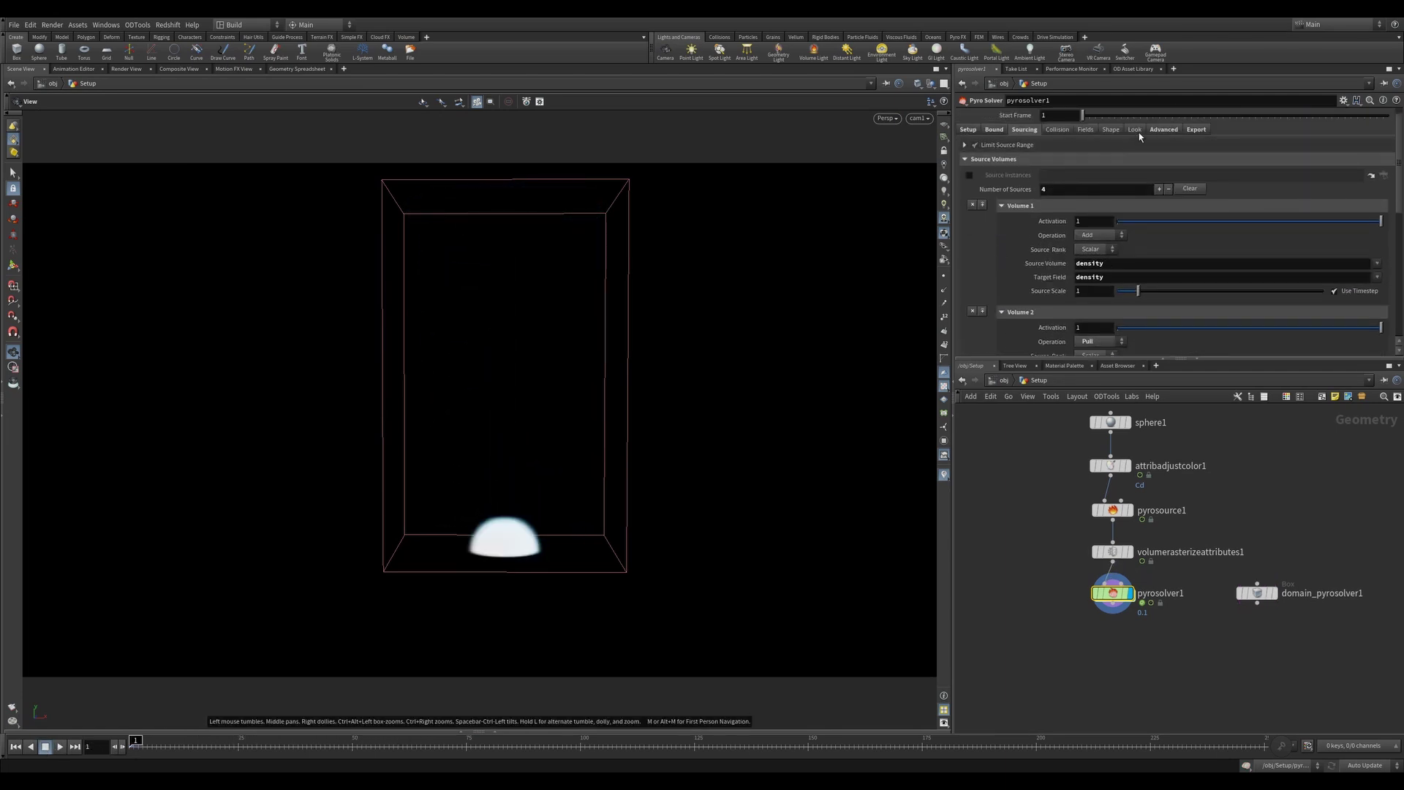
left_click(1139, 129)
scroll(1025, 263, "up", 3)
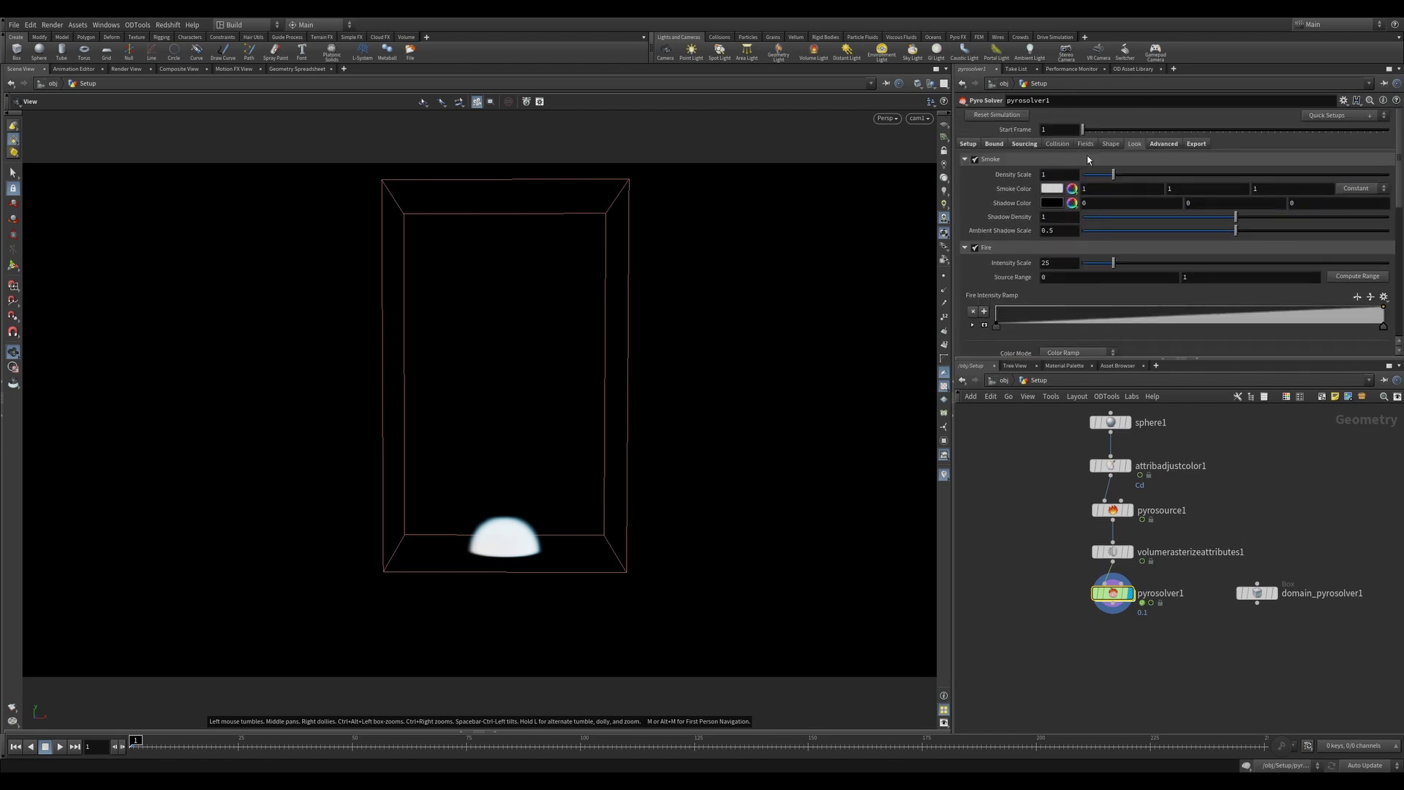
left_click(1317, 117)
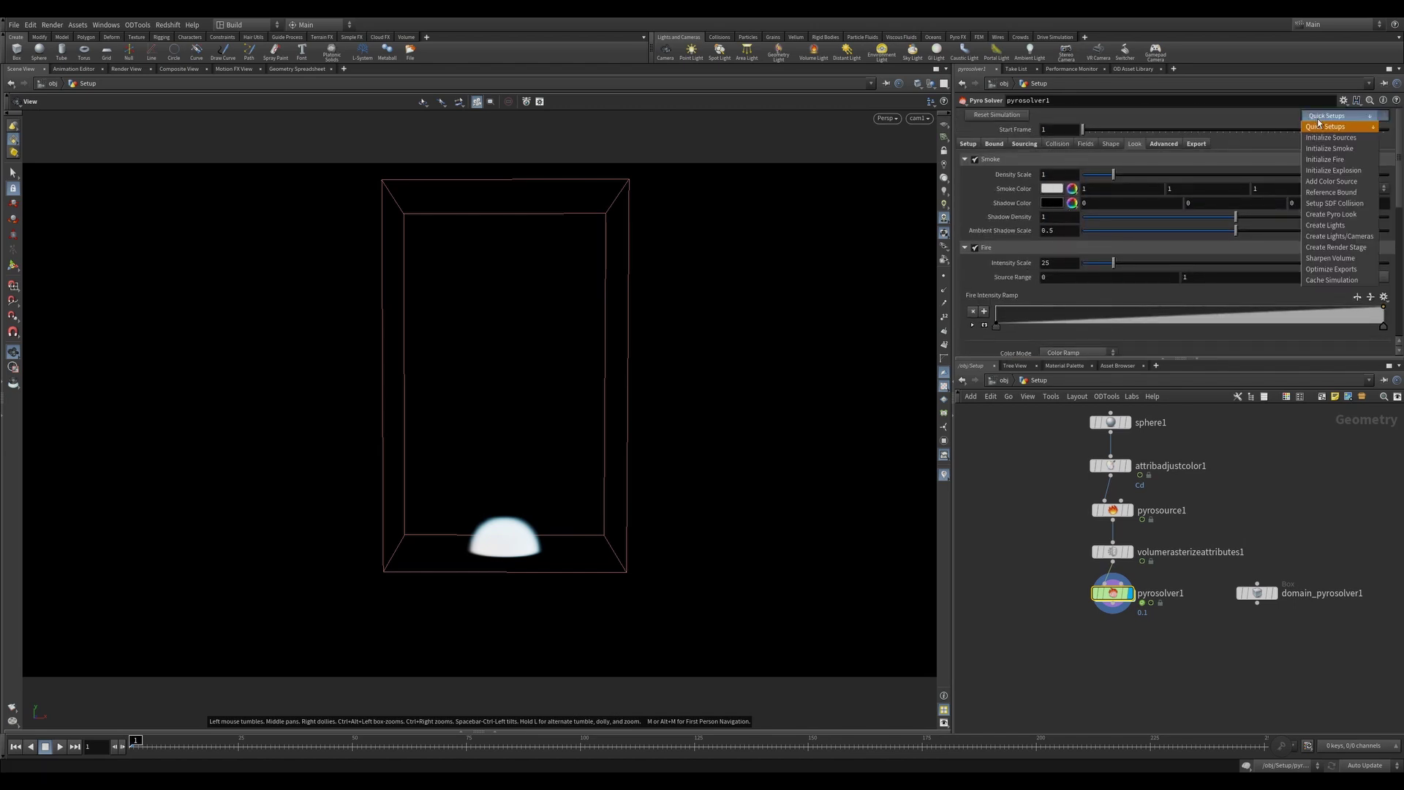
left_click(1332, 182)
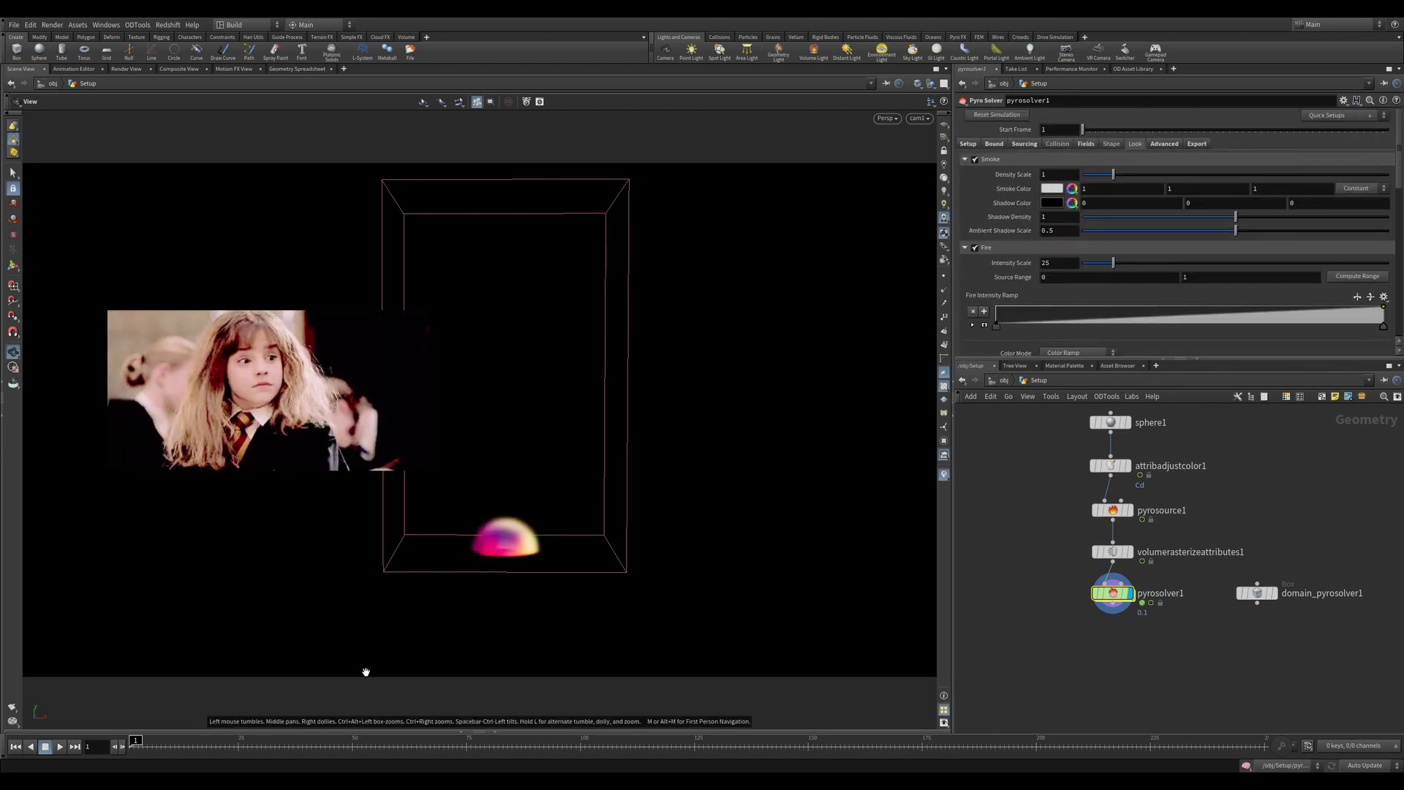
- Play the colored smoke simulation, stop it and return to the first frame
left_click(60, 747)
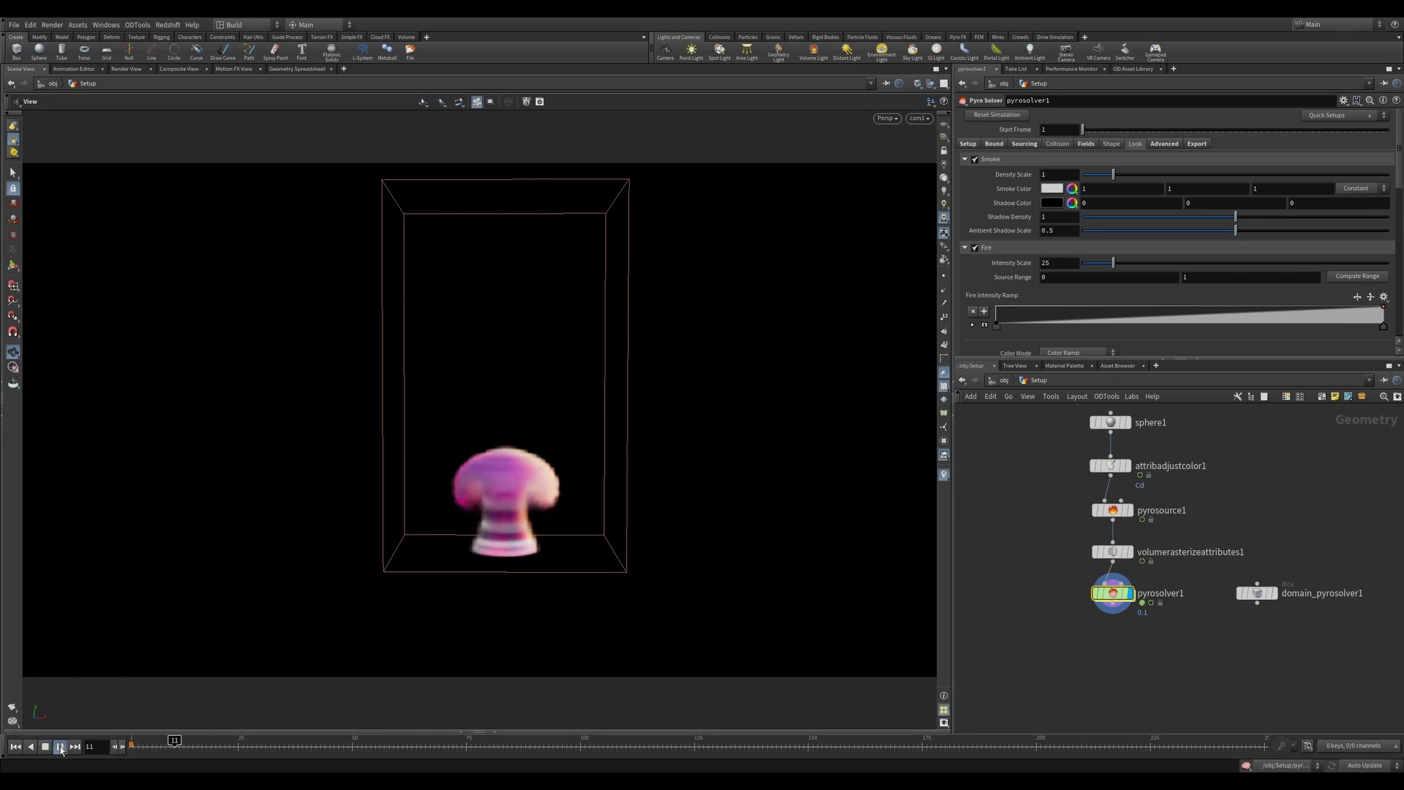
left_click(60, 747)
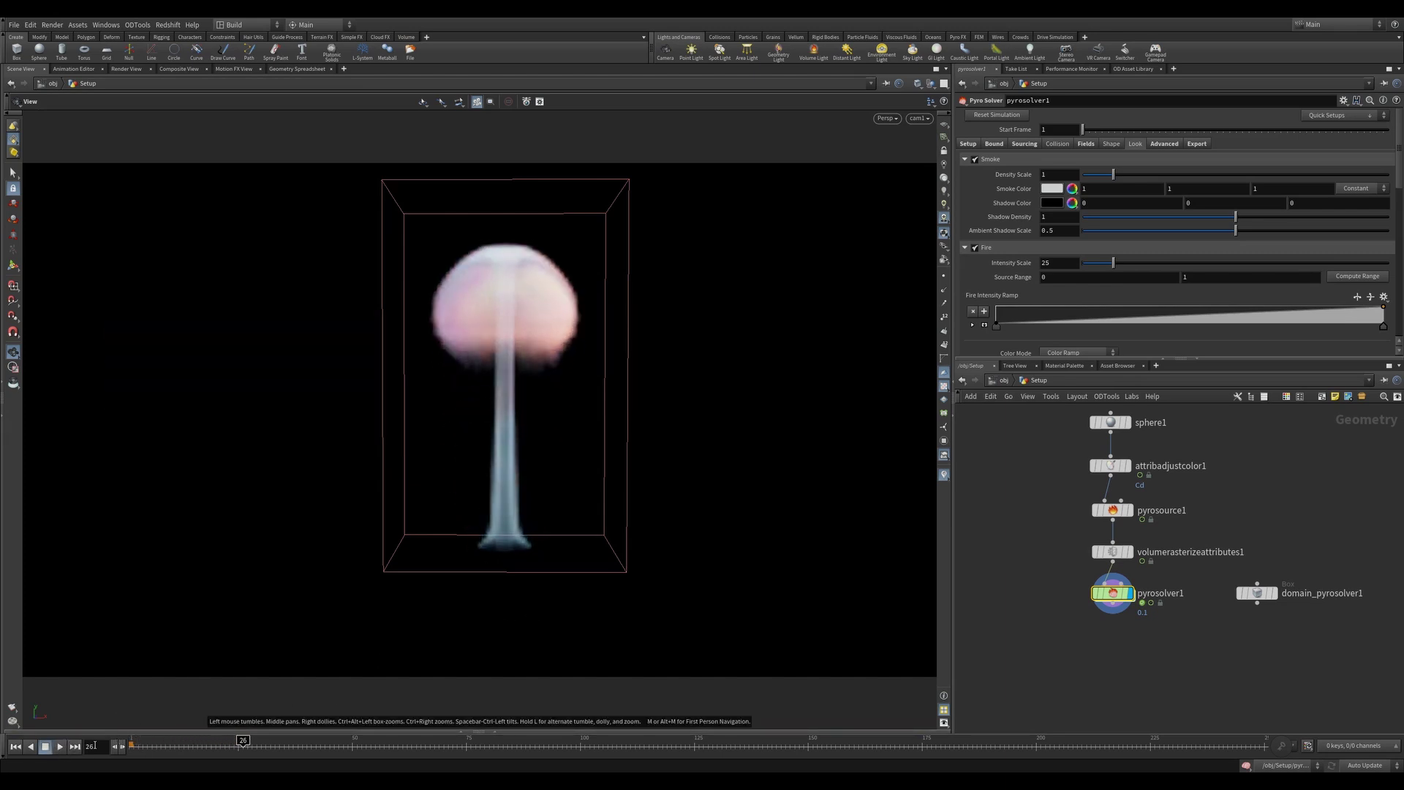
left_click(11, 748)
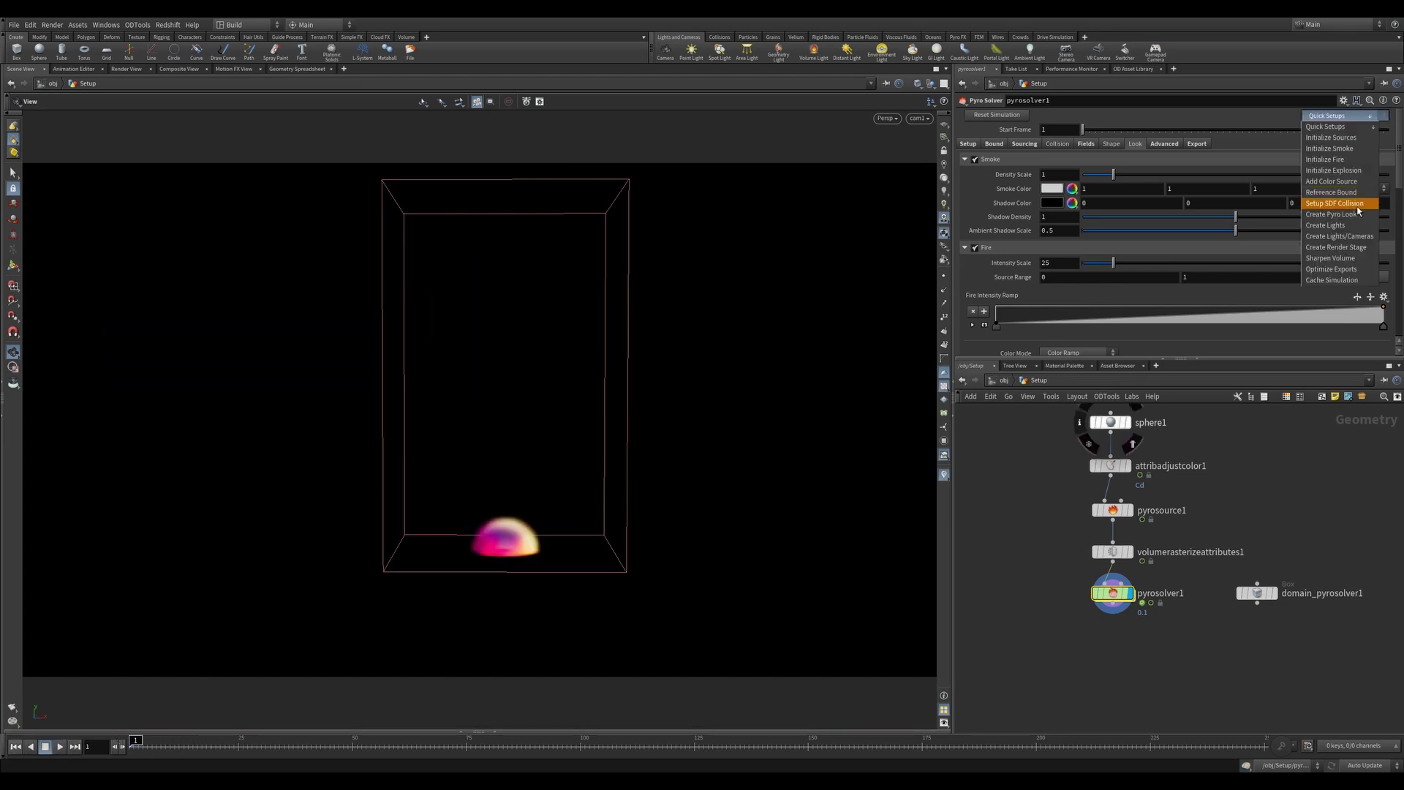
- Try the Setup SDF Collision quick setup on the Pyro Solver in a test playback and delete the collision nodes
left_click(1358, 207)
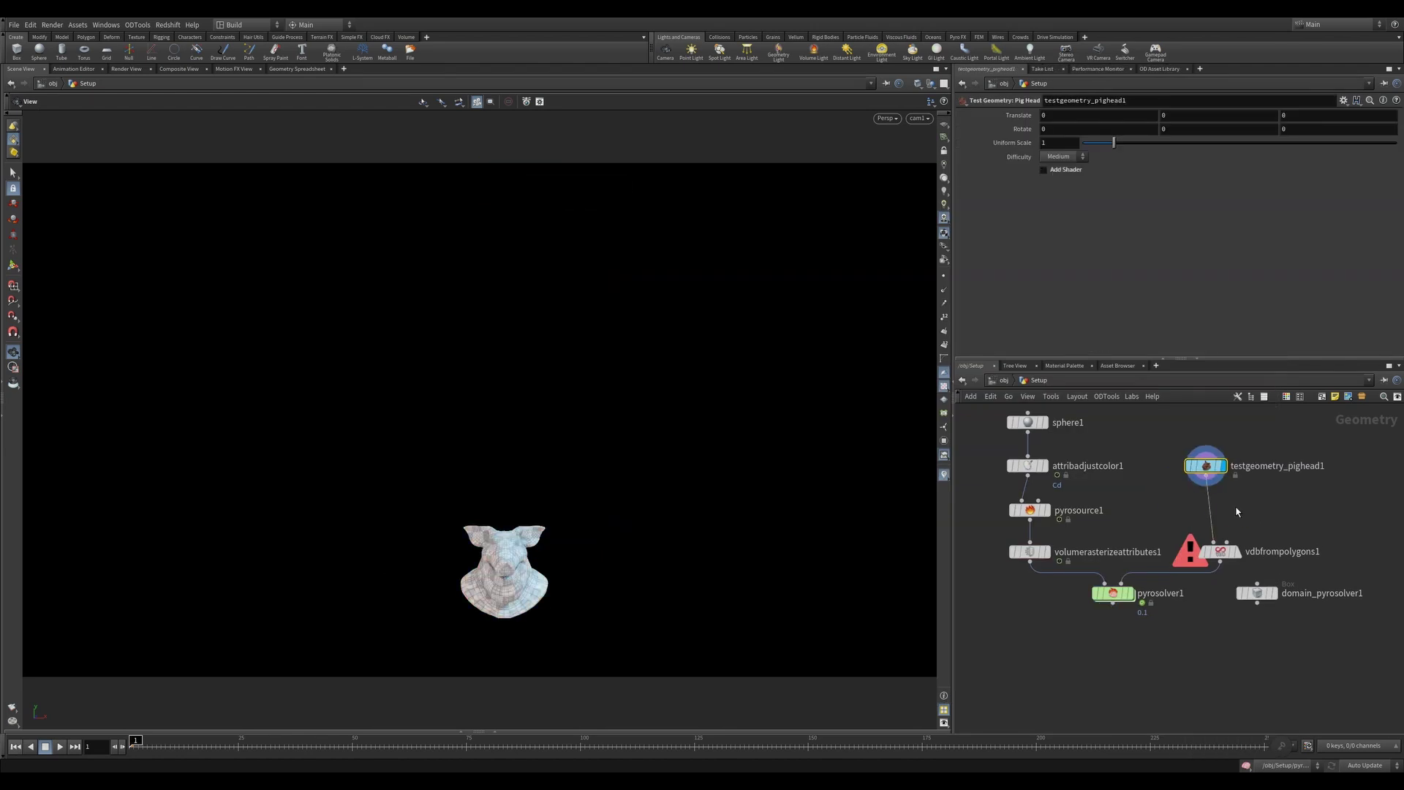
left_click_drag(1089, 142, 1122, 143)
middle_click_drag(1178, 115, 826, 133)
left_click(1354, 473)
left_click(60, 746)
key("Delete")
left_click(1112, 593)
- Create lights for the Pyro Solver with the Sunset light preset
left_click(1343, 115)
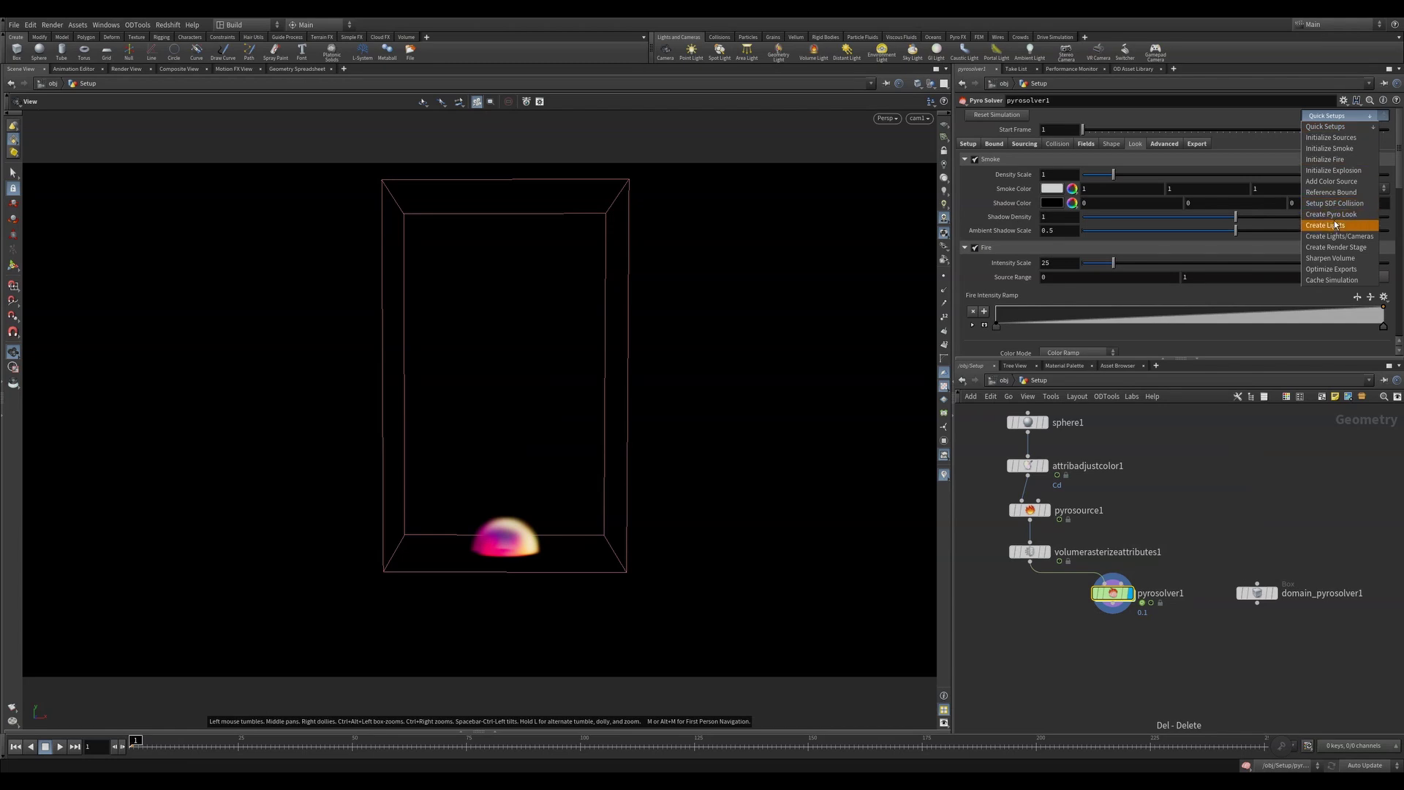
left_click(1336, 225)
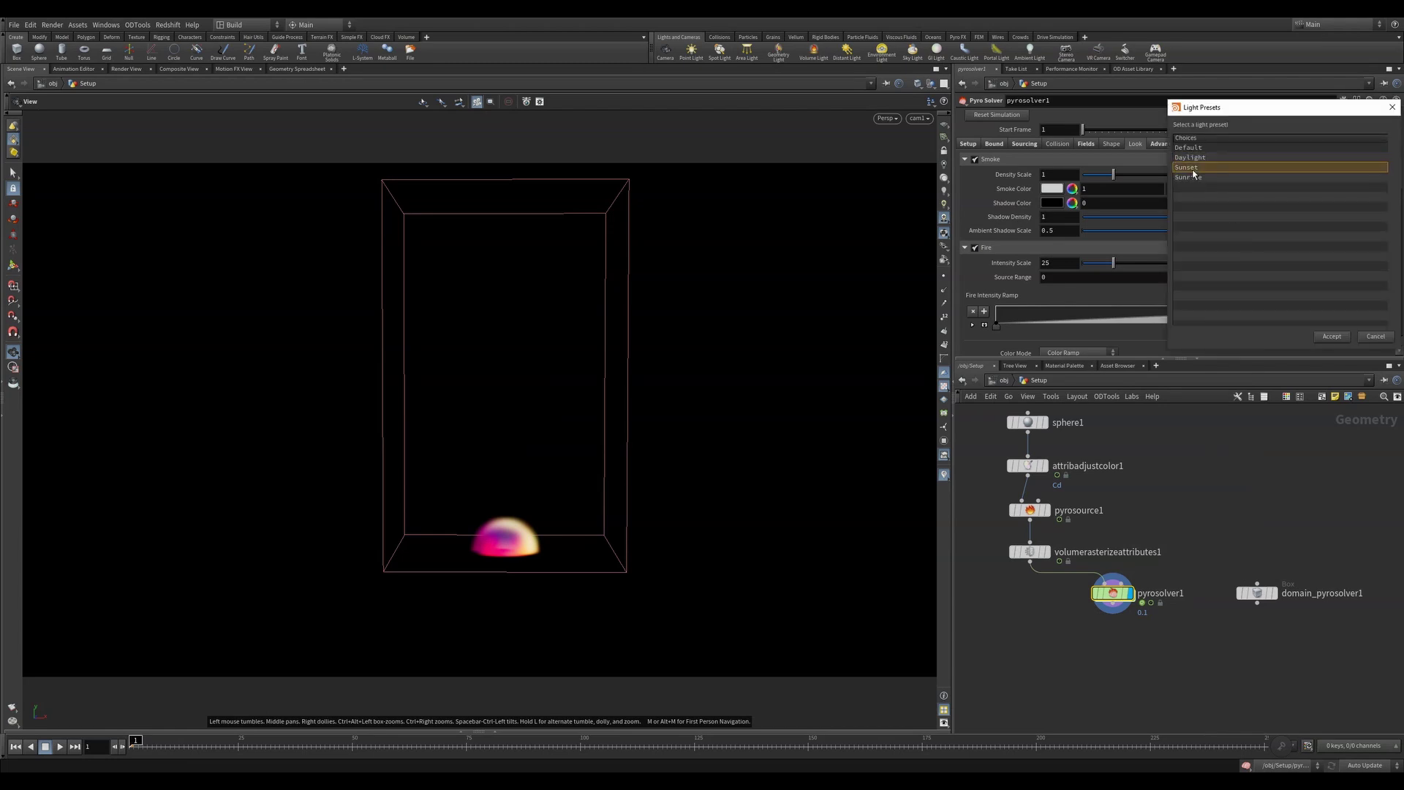
left_click(1332, 337)
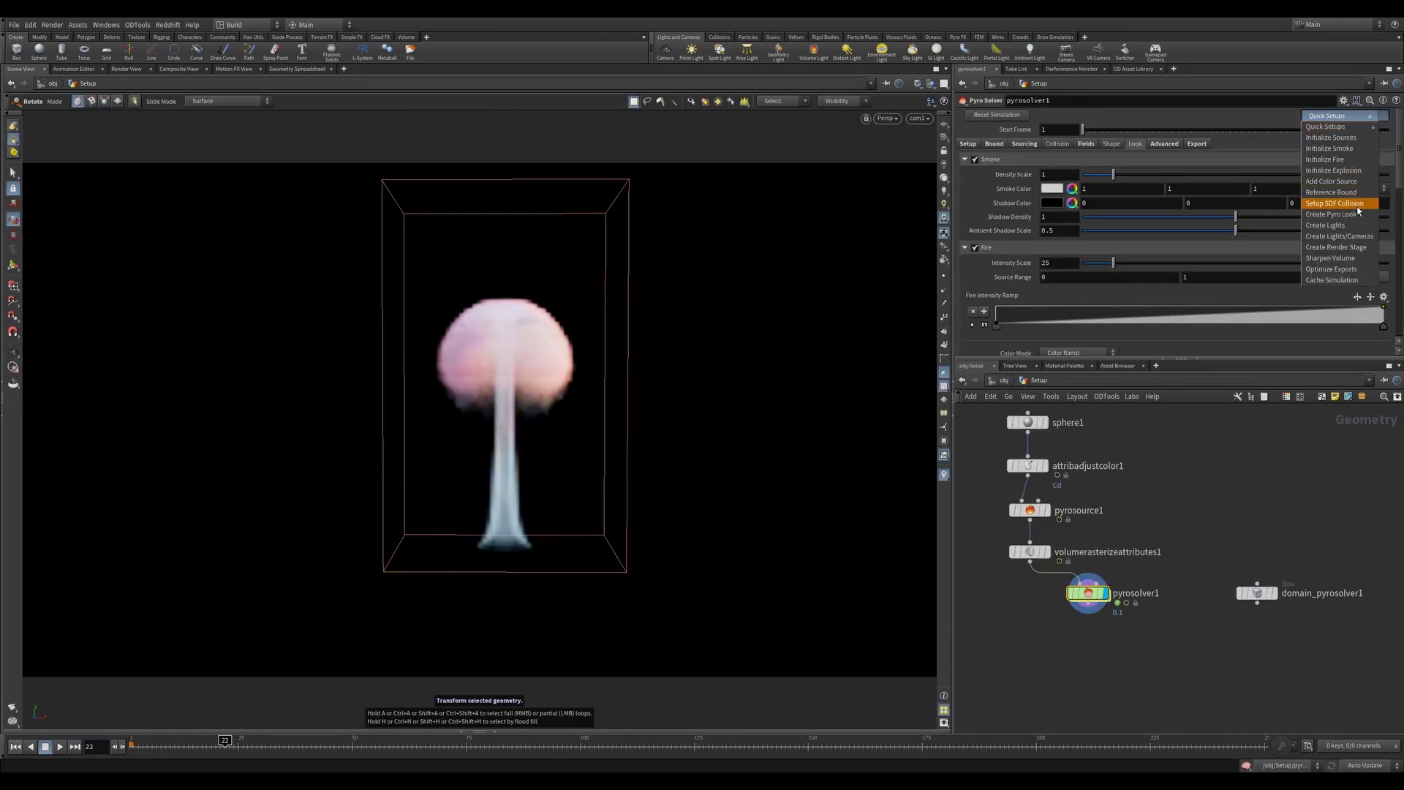
- Create the solver's render stage with lights and a camera, and switch the camera view to Karma rendering
left_click(1340, 237)
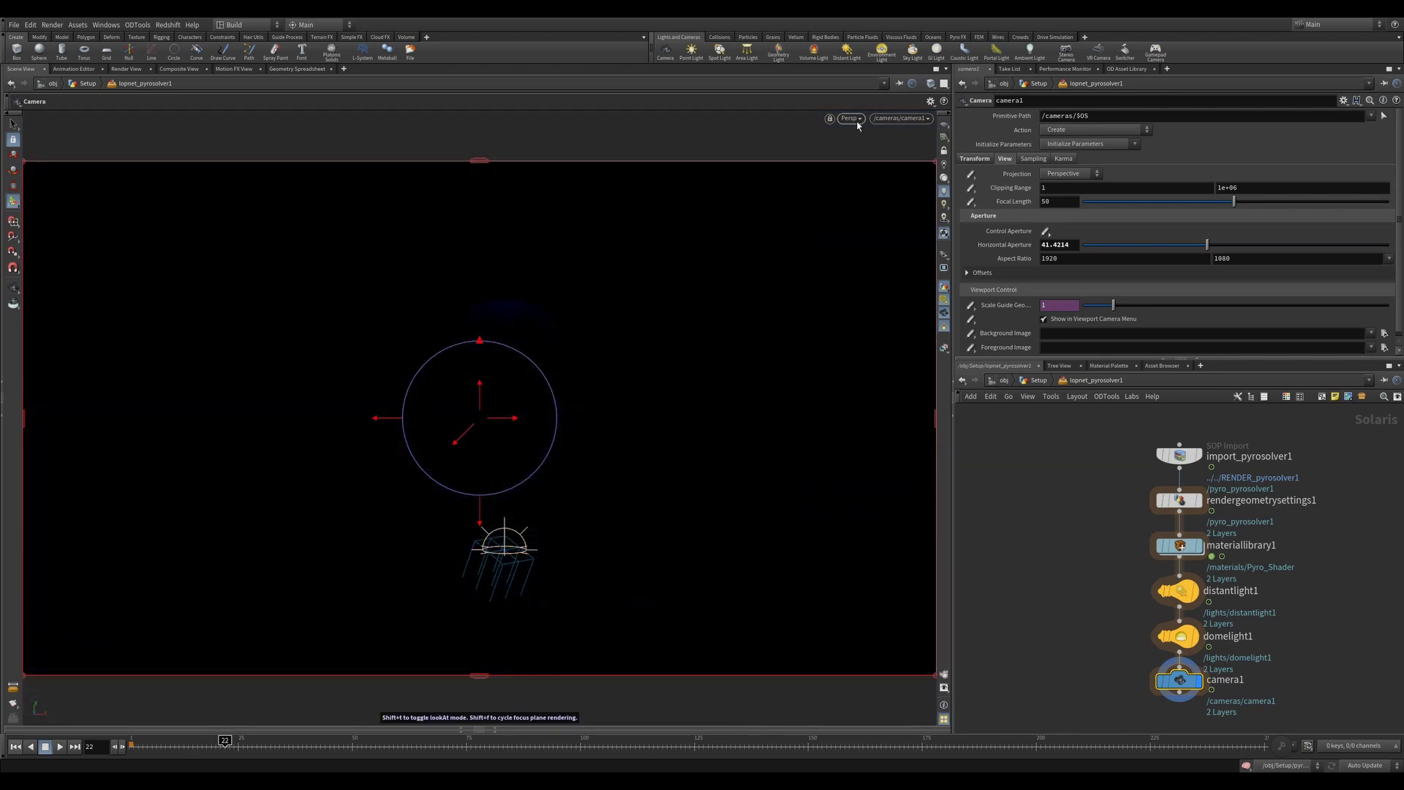
left_click(850, 119)
left_click(870, 169)
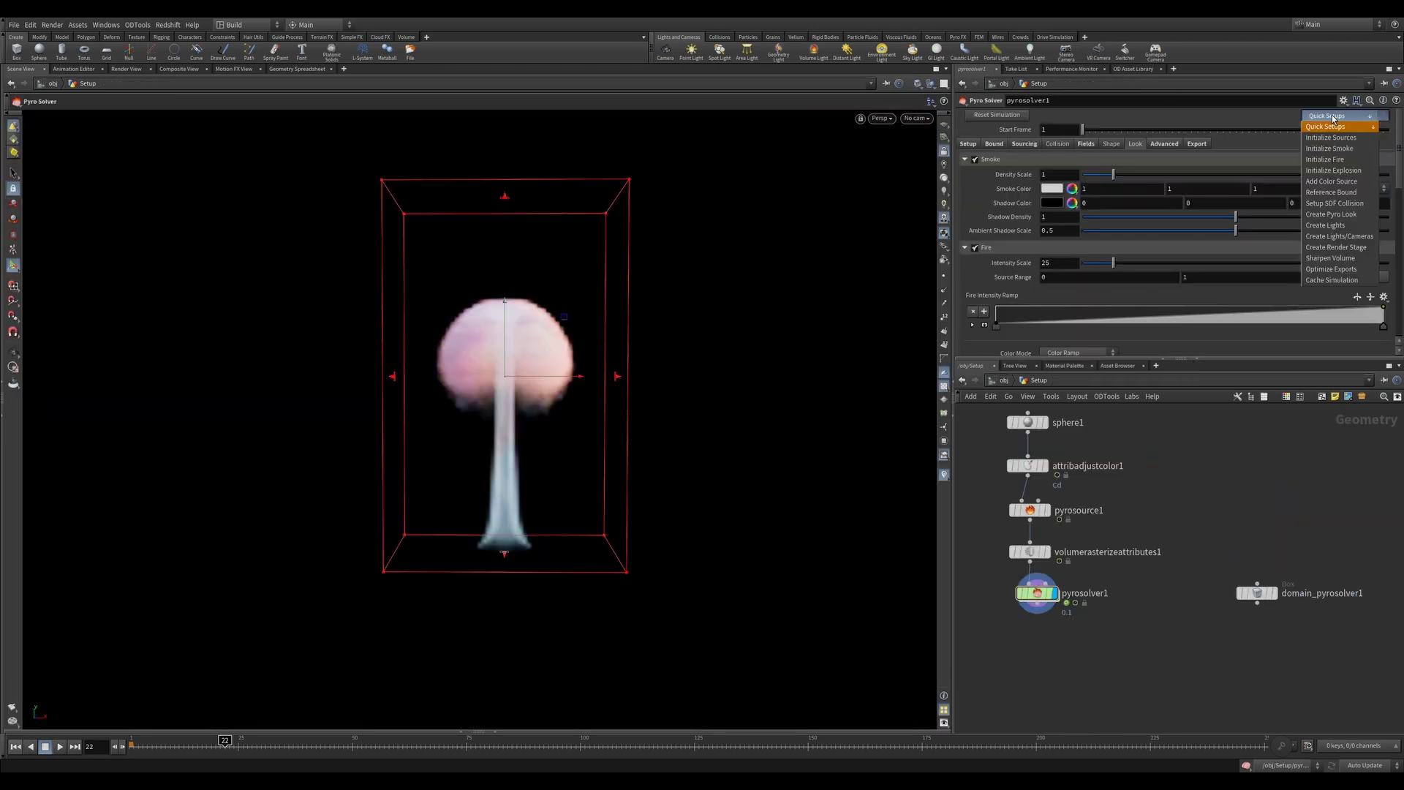
- Apply the Sharpen Volume and Optimize Exports quick setups to the Pyro Solver
left_click(1330, 258)
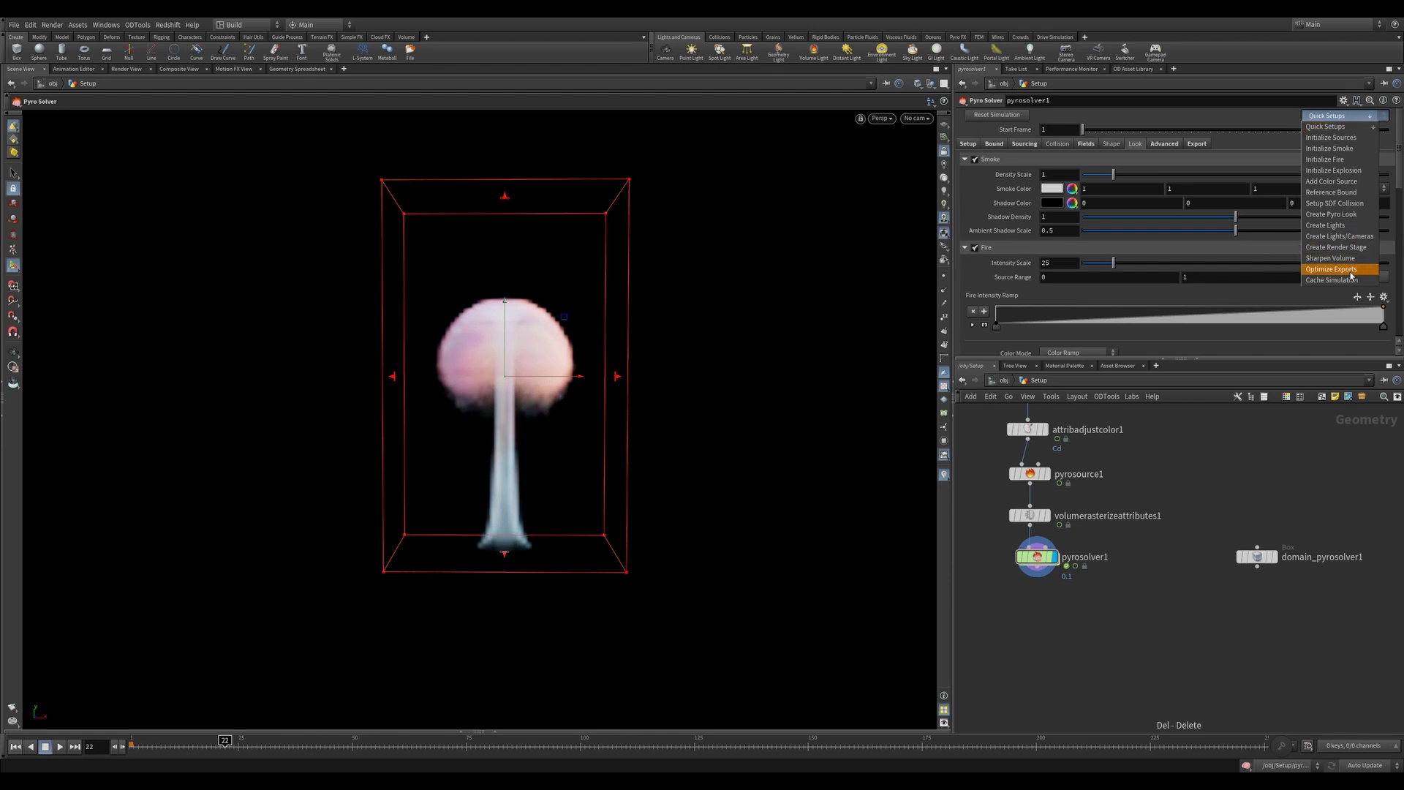
left_click(1350, 270)
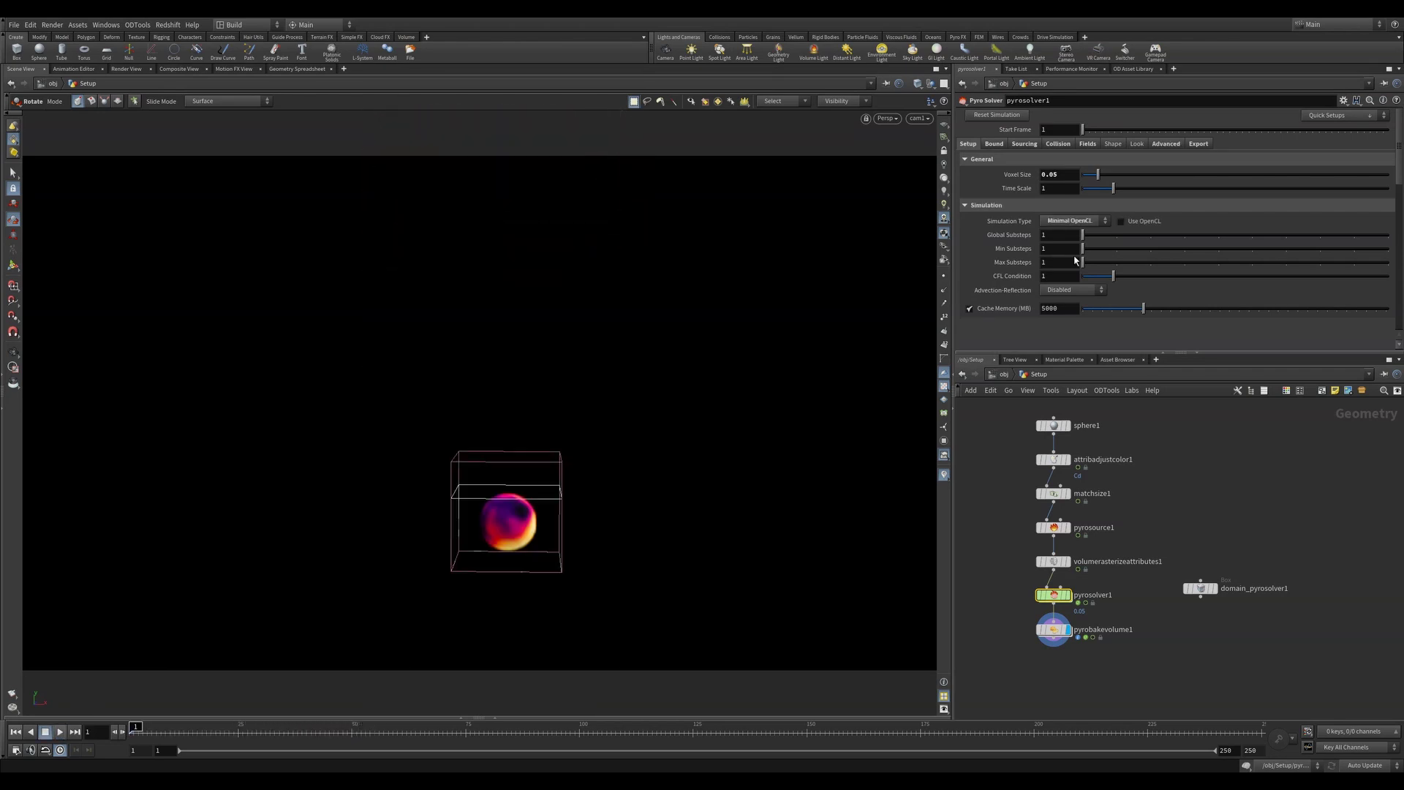
- Set the Pyro Solver's simulation type to Minimal OpenCL and play the simulation at voxel size 0.05
left_click(1107, 240)
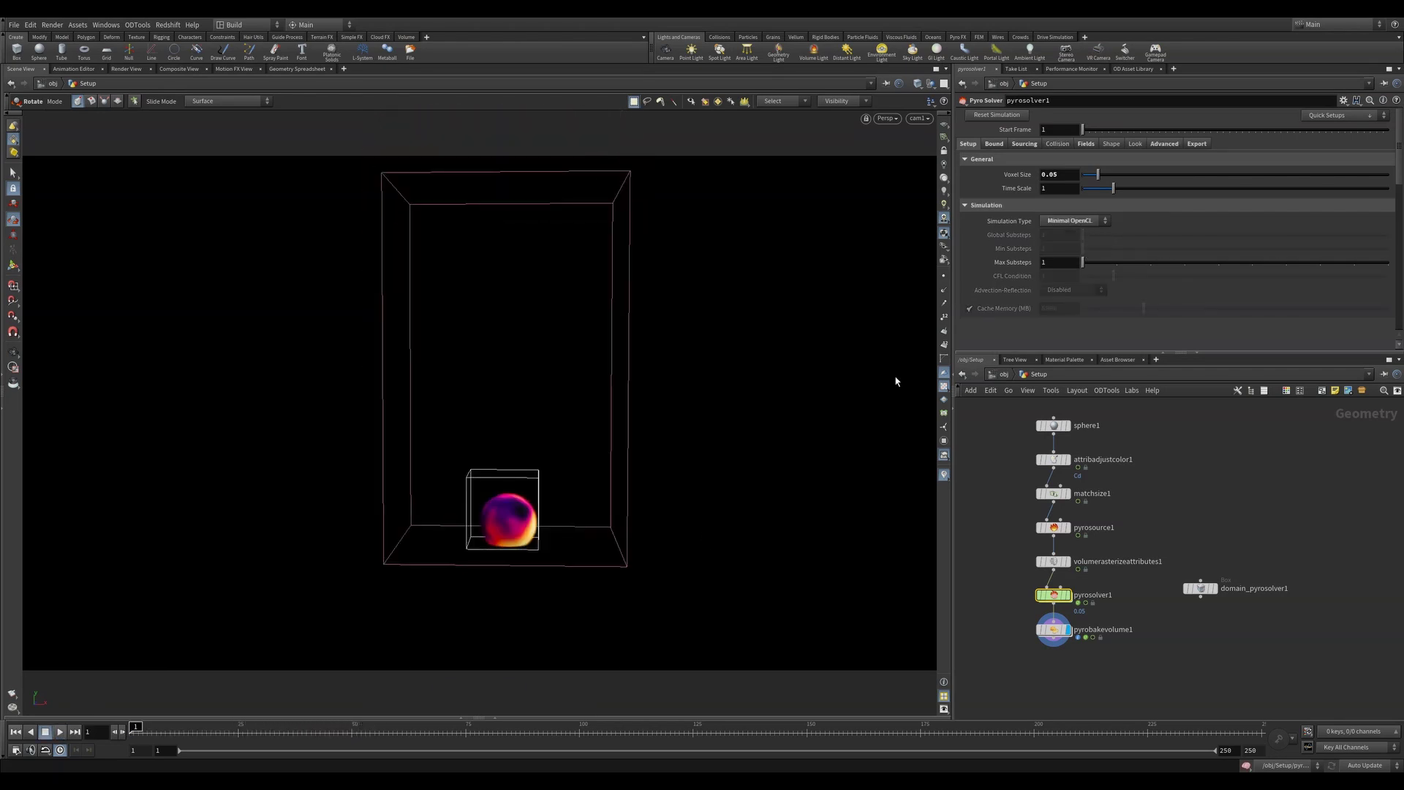
left_click(61, 733)
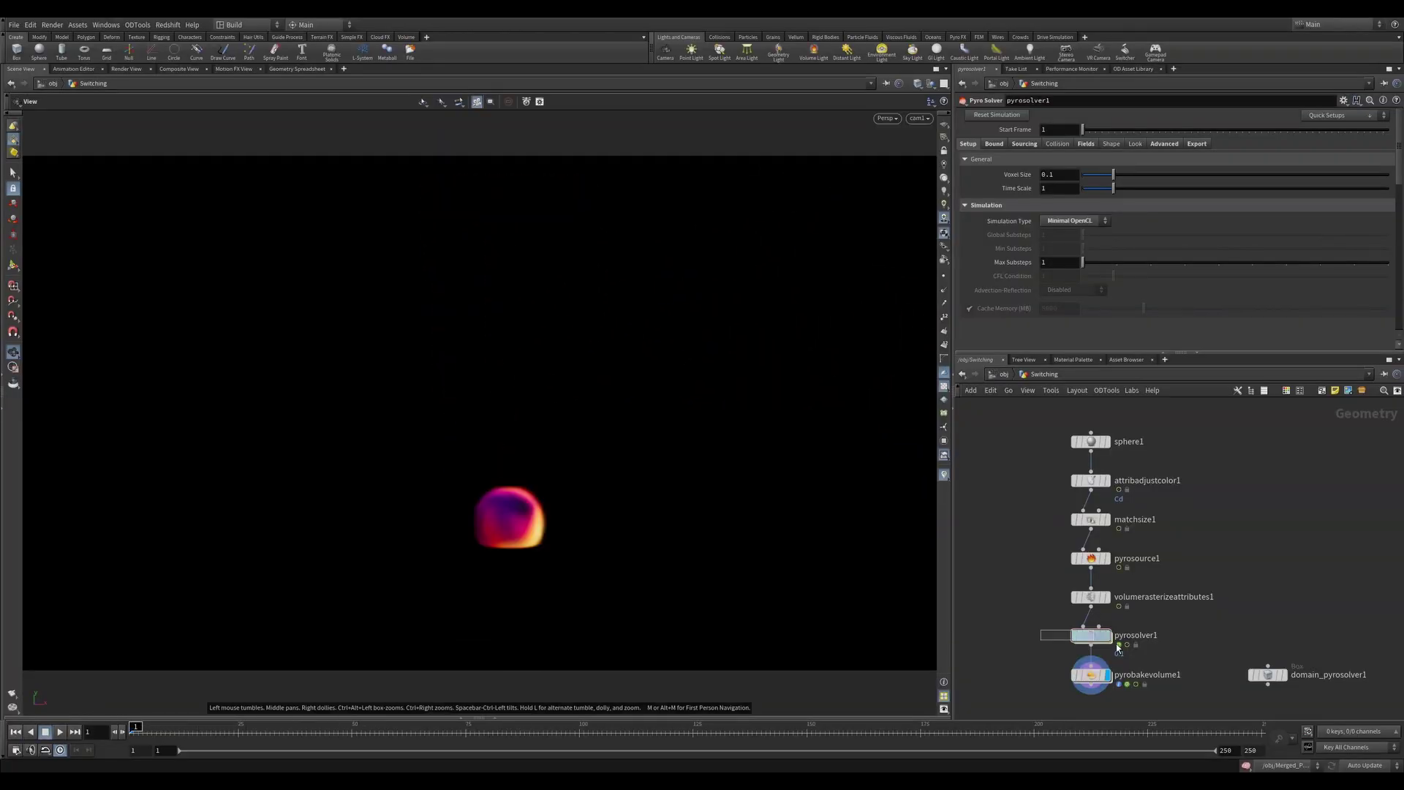
- Examine the Disturbance and Turbulence shape settings of the Pyro Solver in the Switching network and play the simulation
left_click(1111, 143)
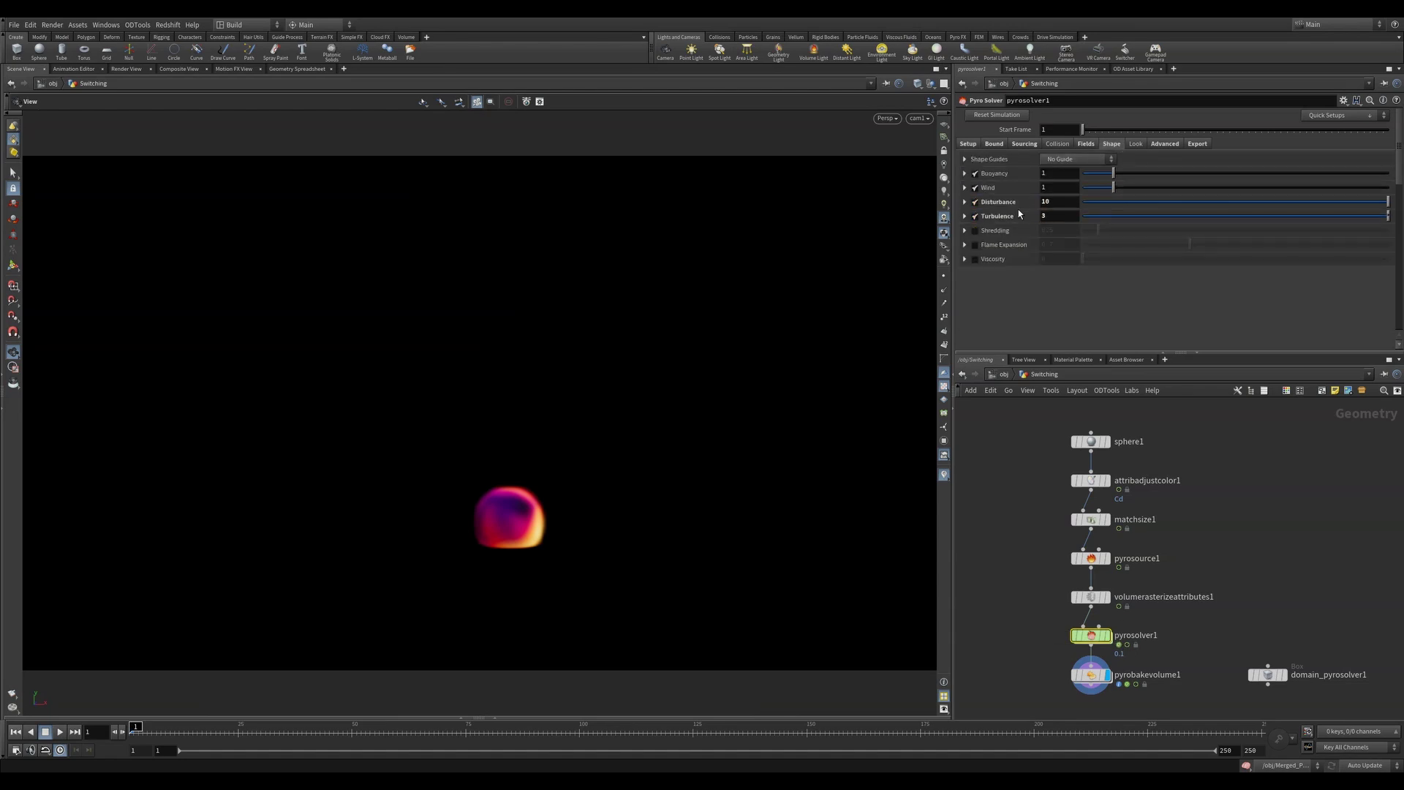
left_click(60, 732)
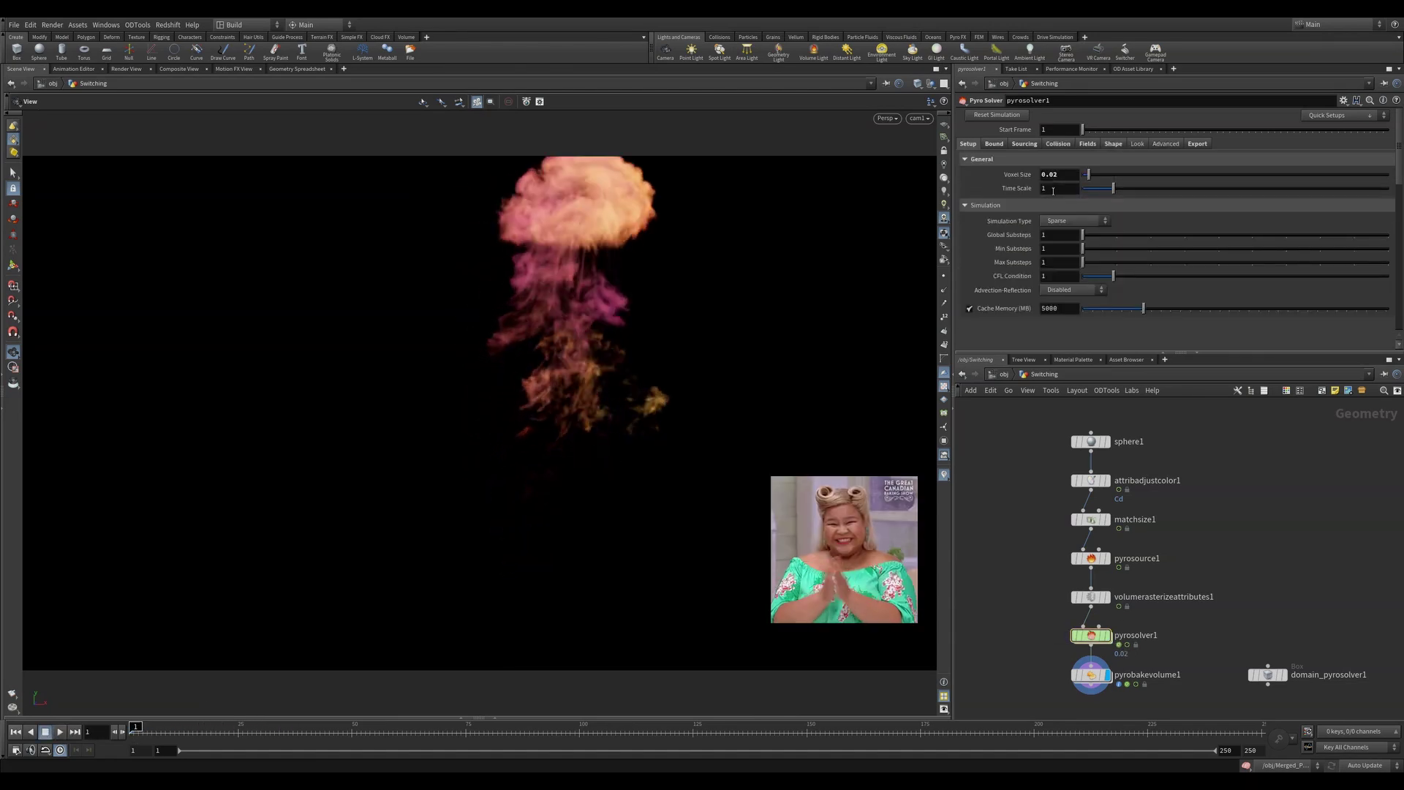
- Open the Pyro Solver's bound settings, play the simulation, and set the viewport camera to cam1
left_click(994, 143)
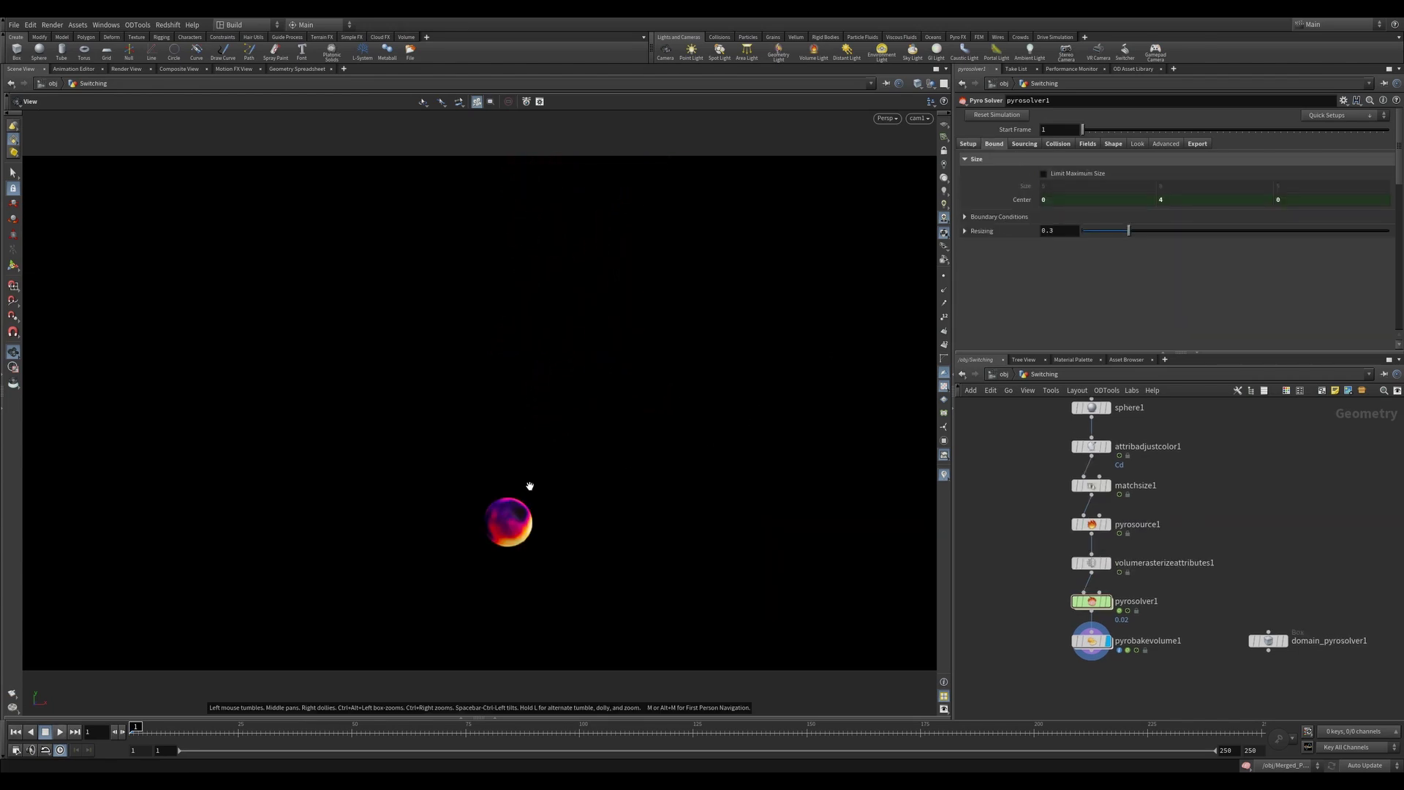
left_click(59, 731)
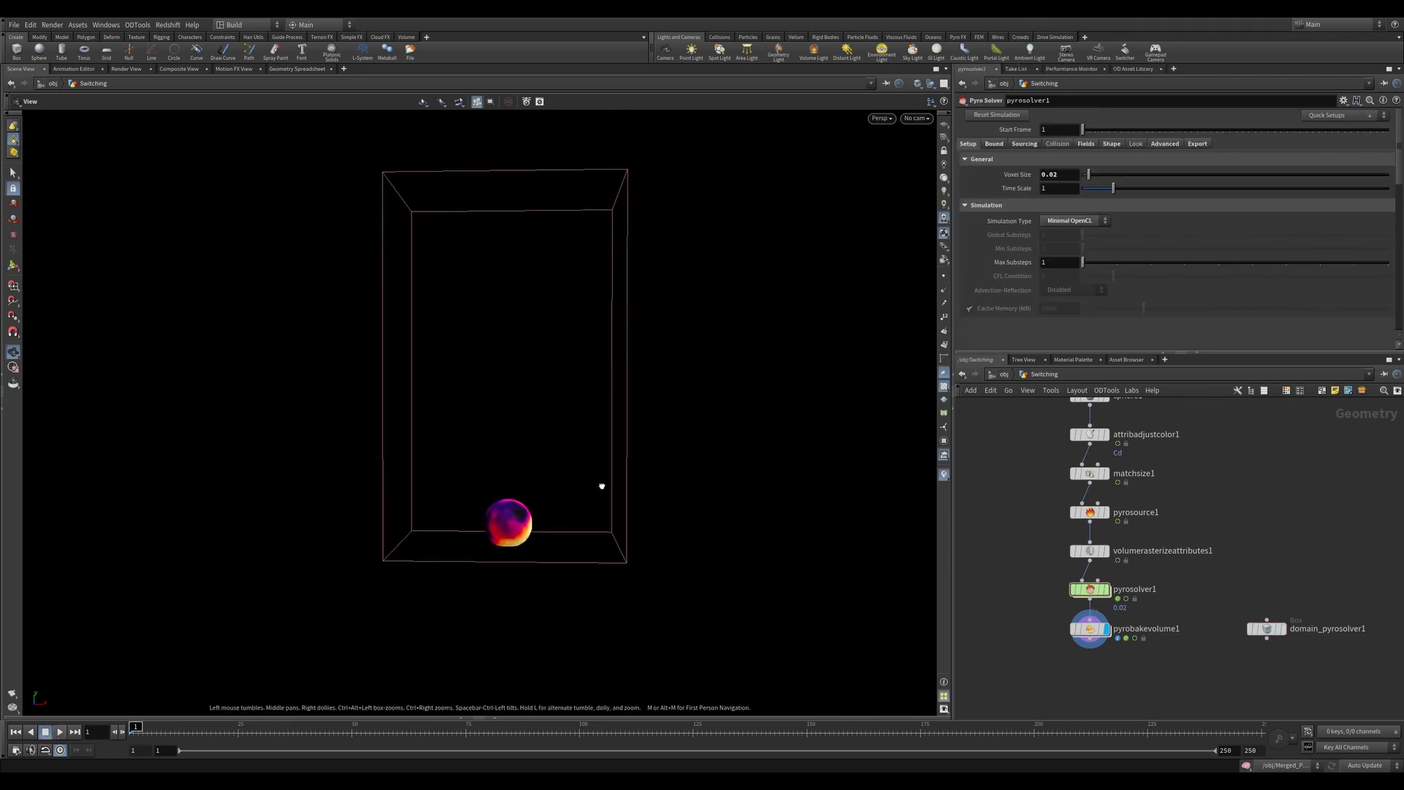
left_click(917, 119)
left_click(929, 171)
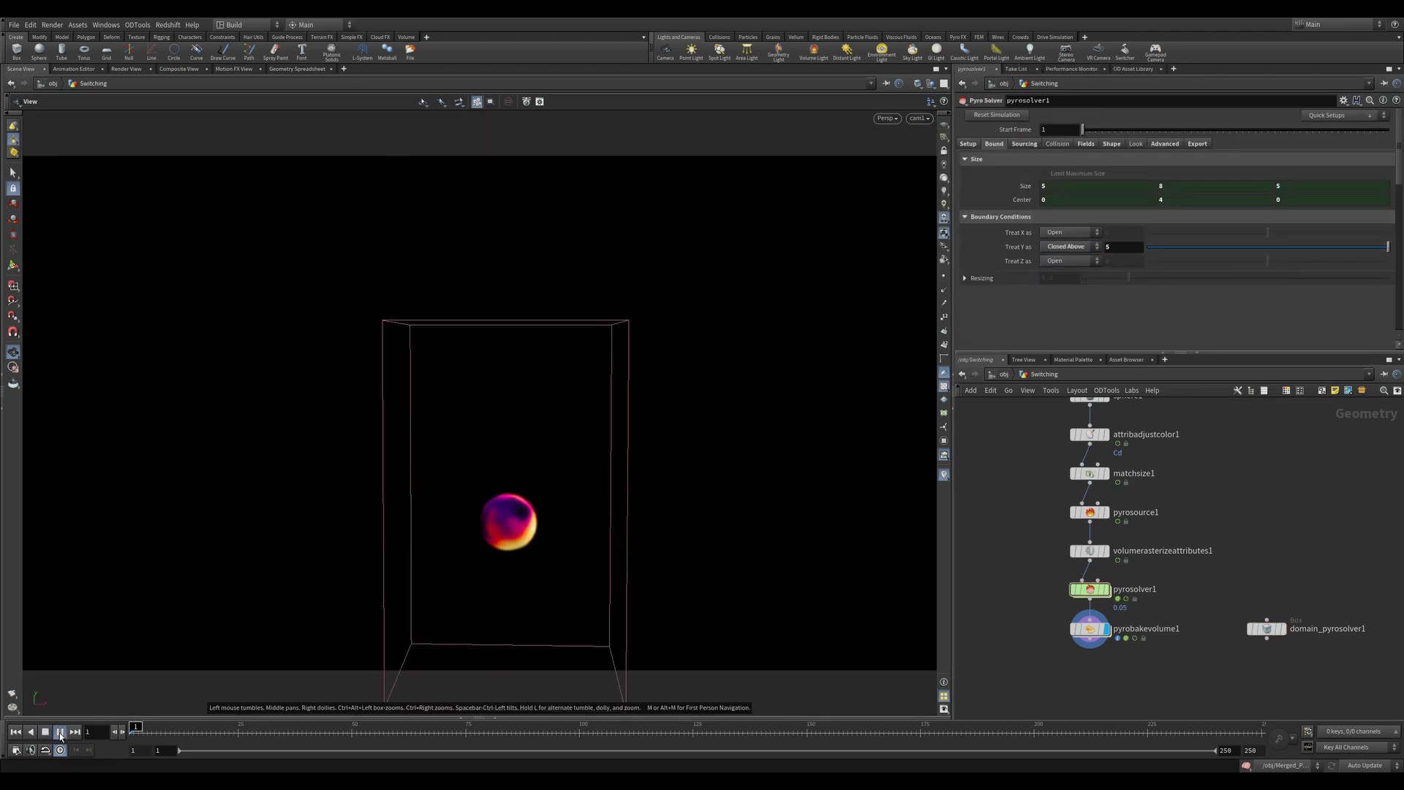
- Play the simulation with the Y boundary closed above at 5, and set the simulation type to Sparse
left_click(60, 732)
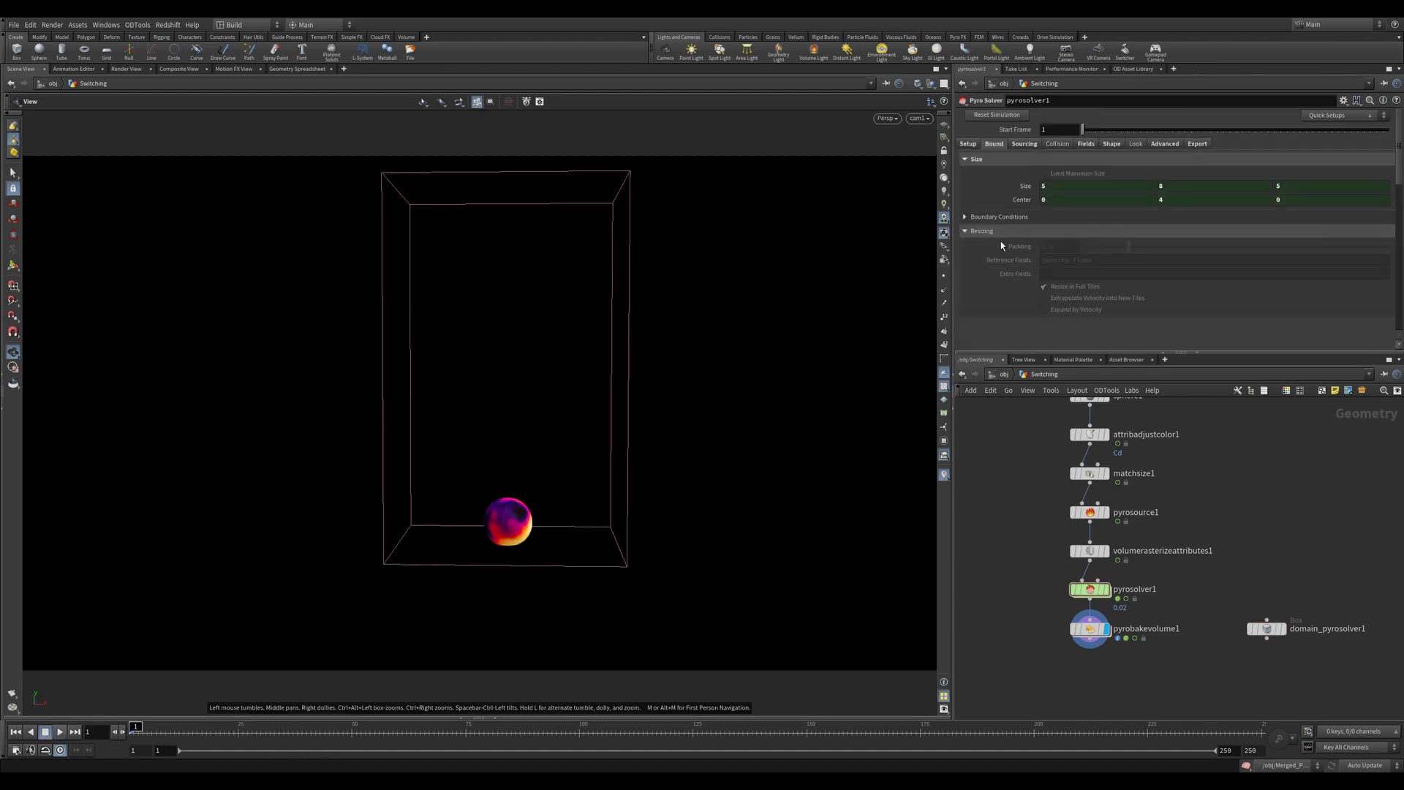
left_click(969, 144)
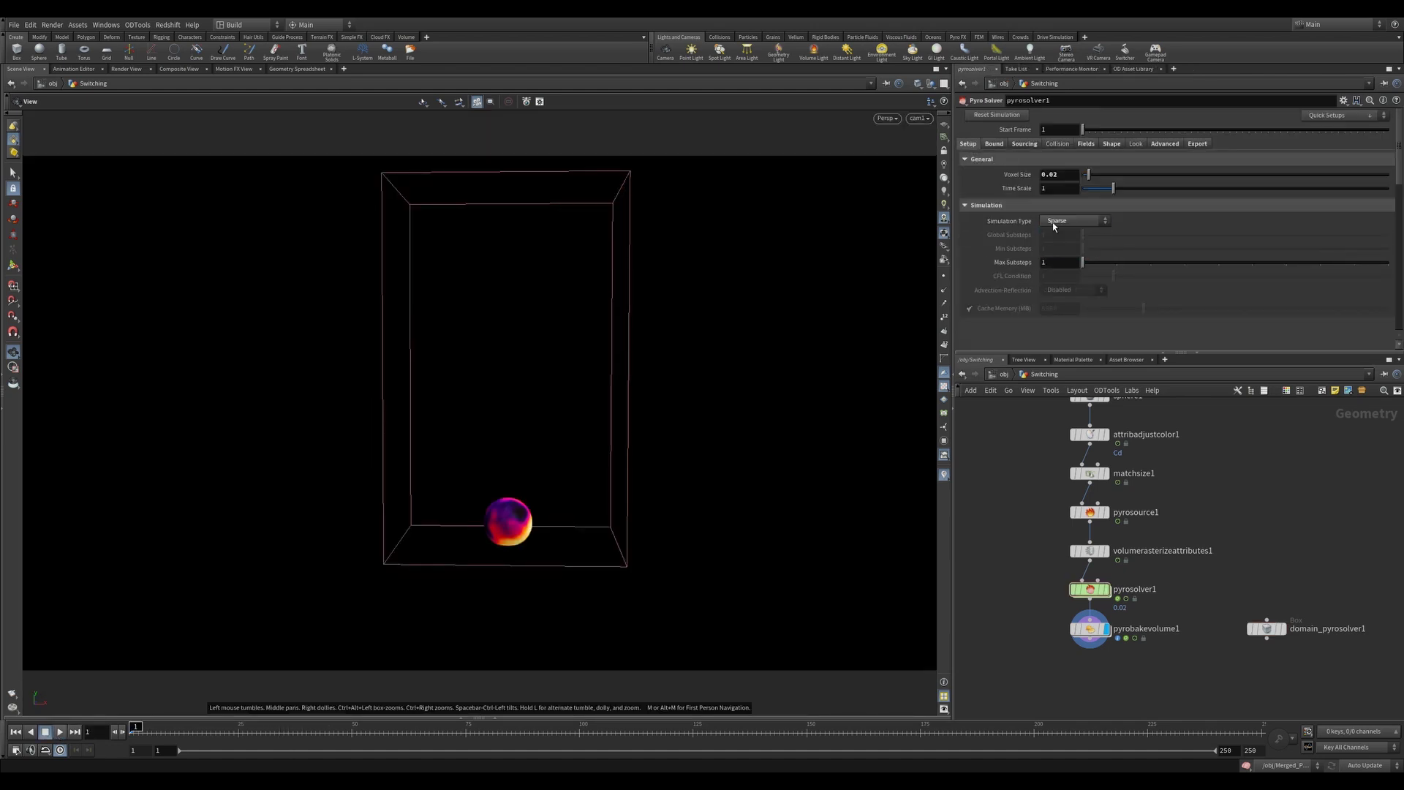
left_click(994, 145)
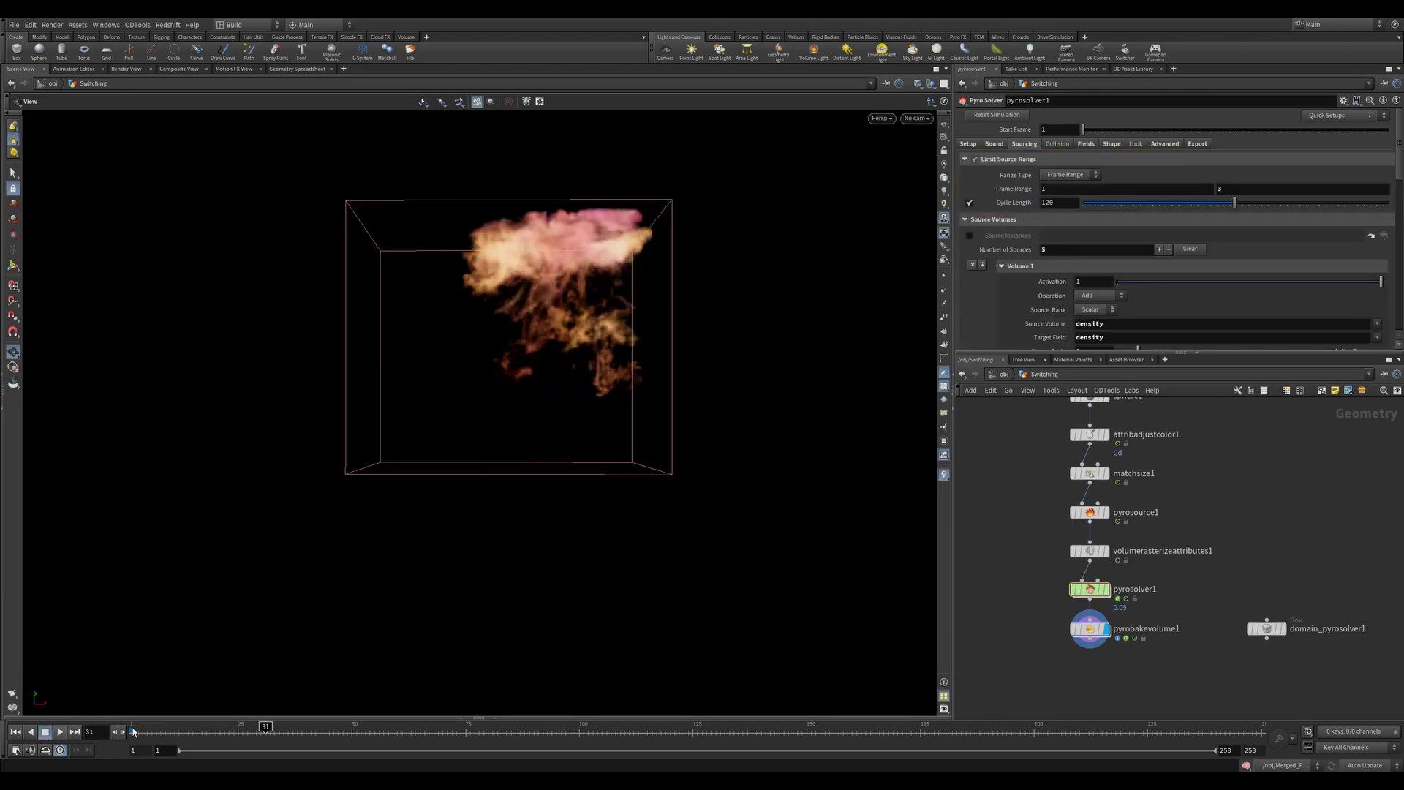
- Replay the simulation from frame 1 with sourcing limited to frames 1–10 and a cycle length of 20, and review the source volumes
left_click(133, 732)
left_click(61, 733)
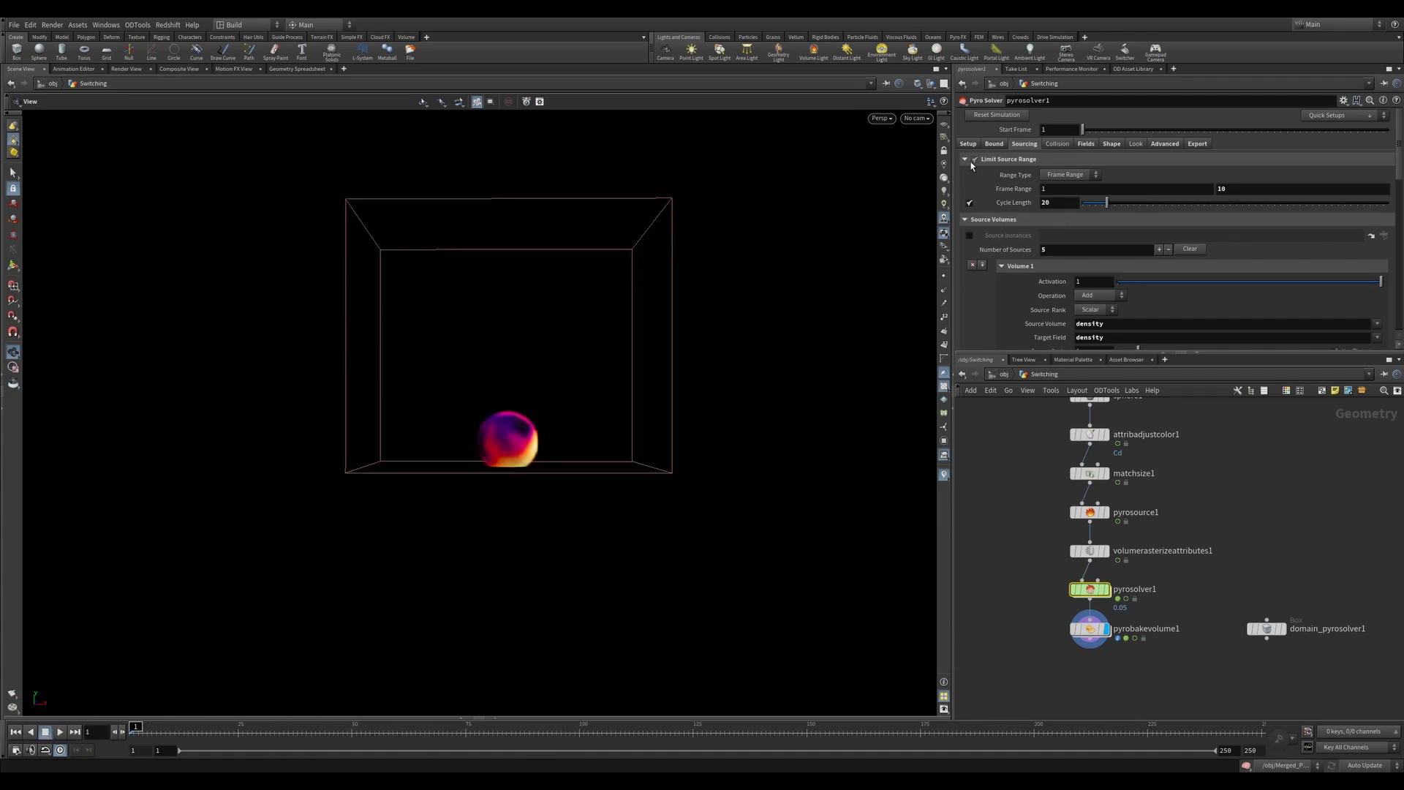
scroll(971, 175, "down", 5)
scroll(1019, 269, "up", 4)
left_click(1347, 115)
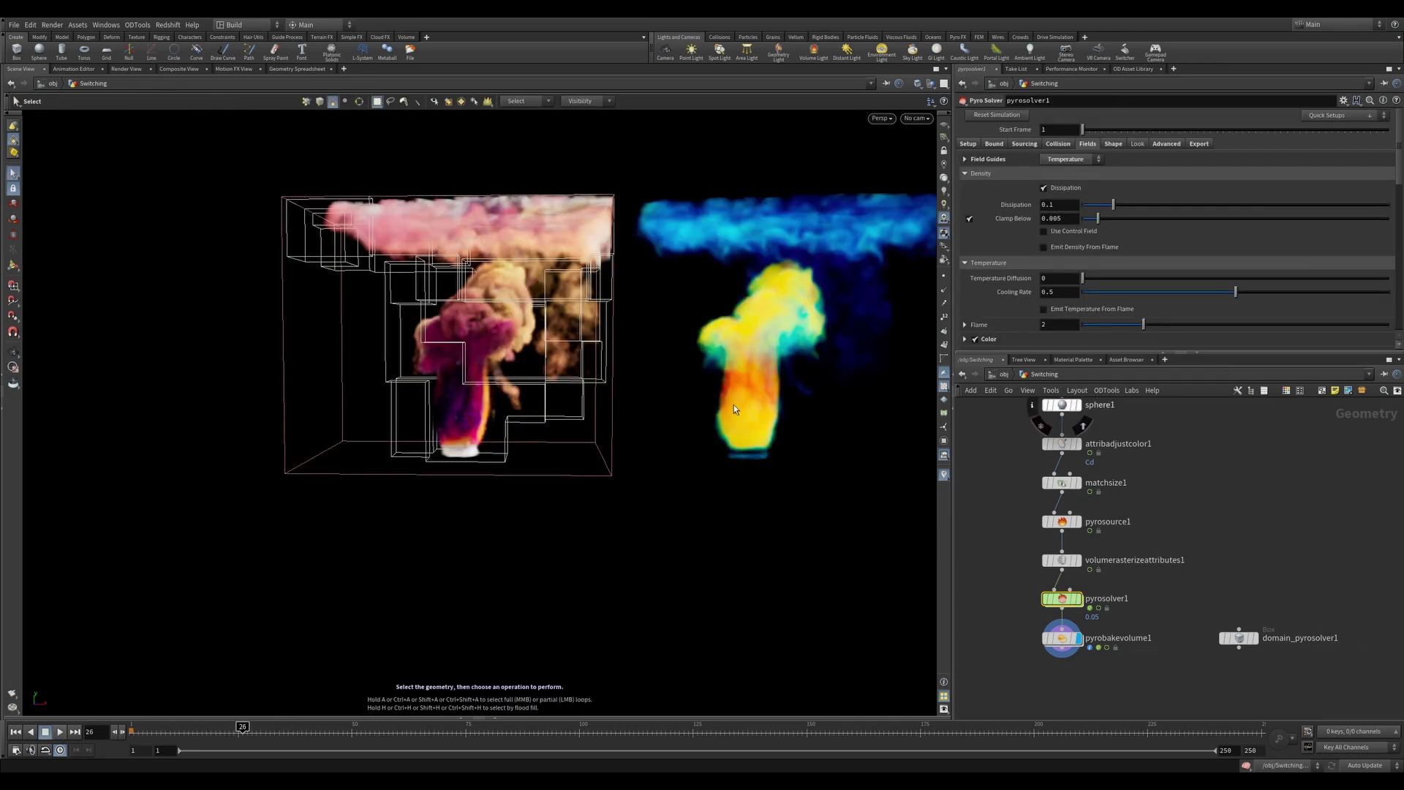
- Set the Pyro Solver's Field Guides to Velocity and inspect the velocity field beside the smoke
scroll(738, 401, "down", 4)
left_click(1070, 159)
left_click(1068, 219)
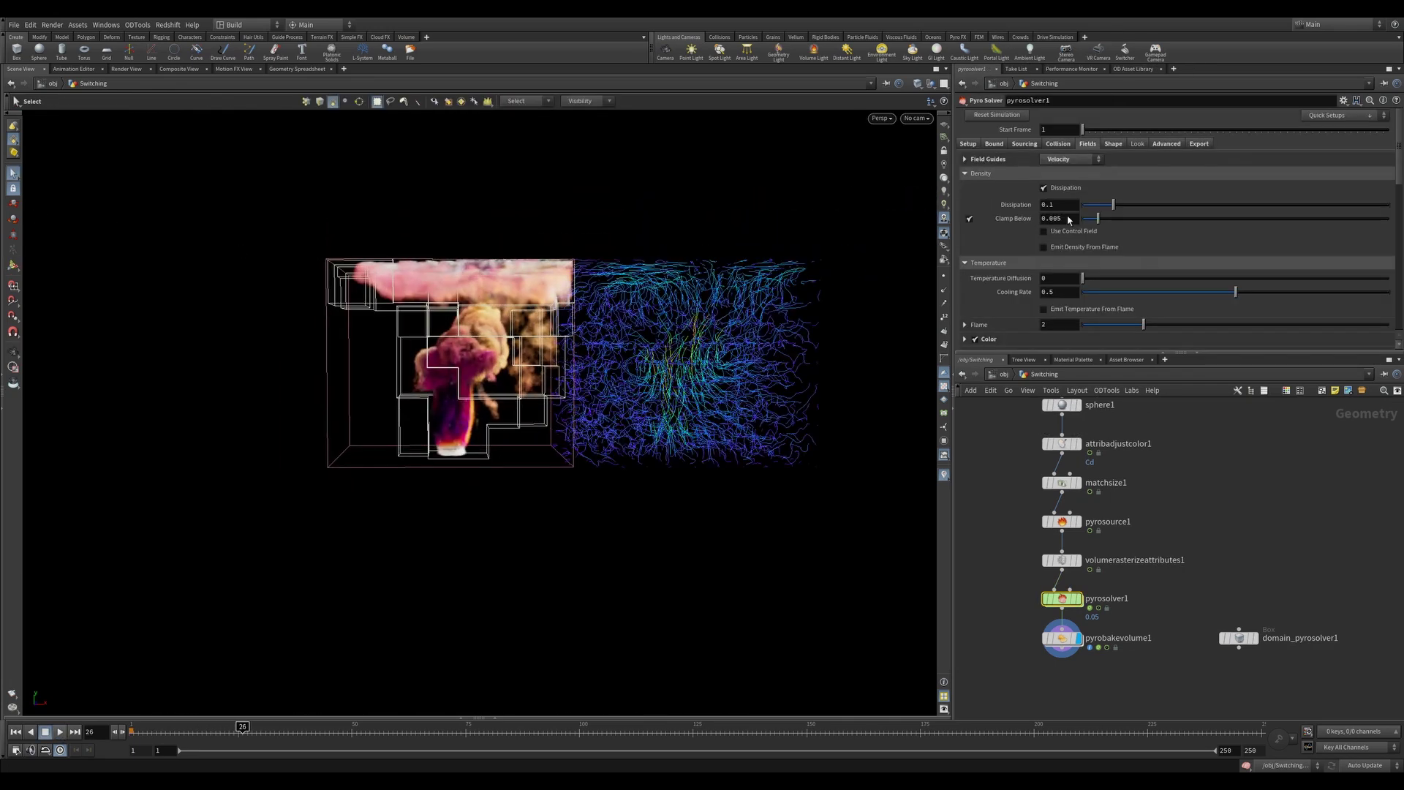
left_click_drag(732, 343, 707, 339)
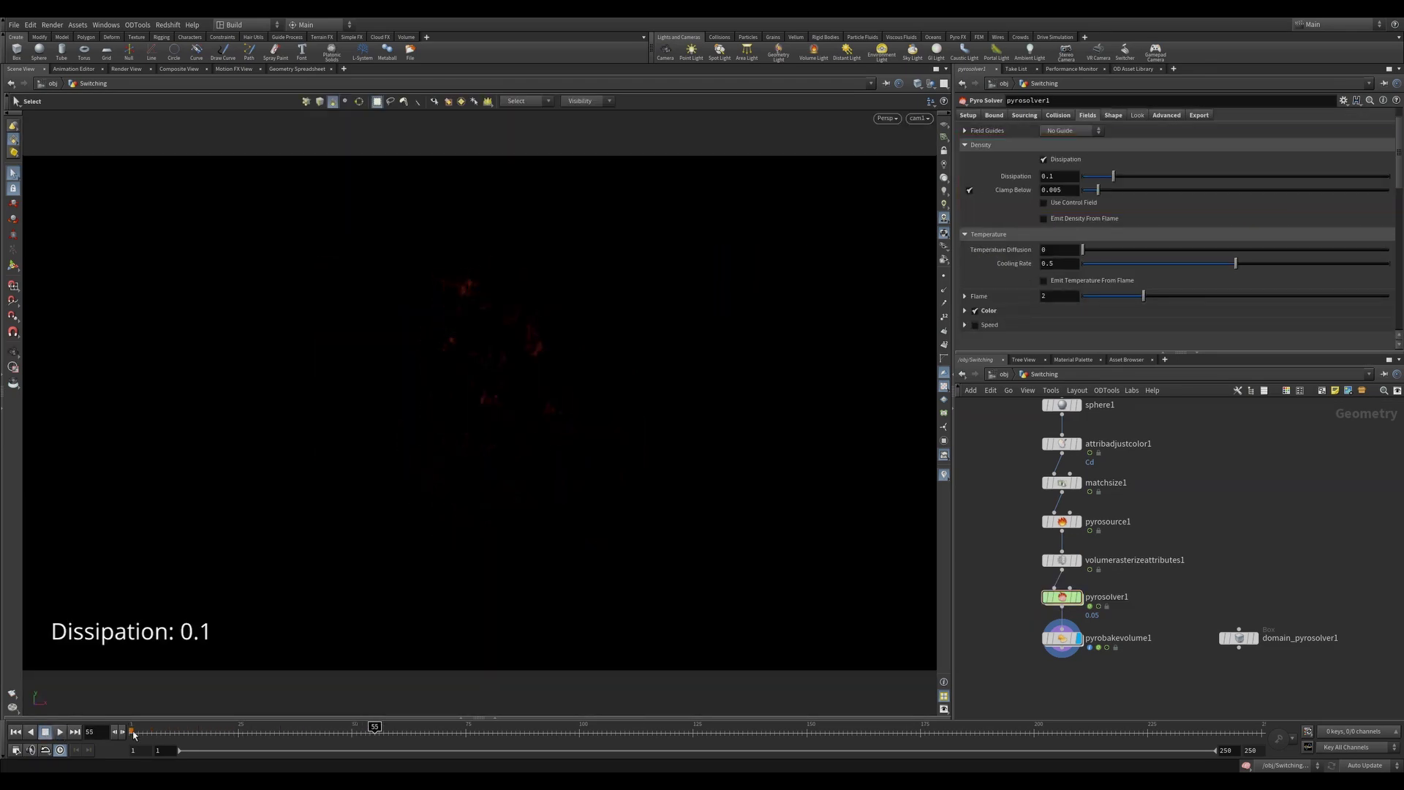
left_click(134, 733)
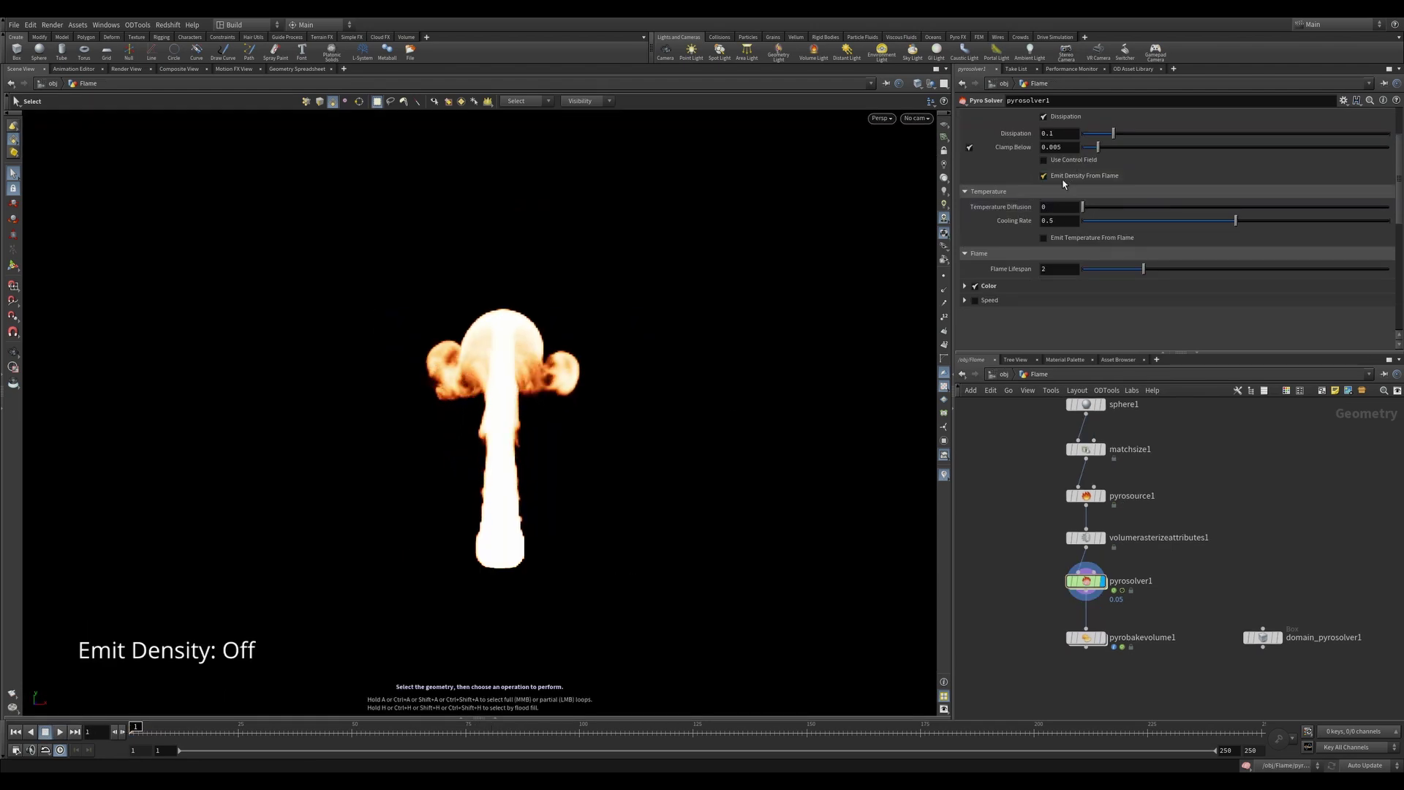
- Set the Emission Scale of Emit Density From Flame to 150 in the Flame network and play the simulation
left_click(1052, 204)
type("50")
key("Return")
key("Return")
left_click(60, 732)
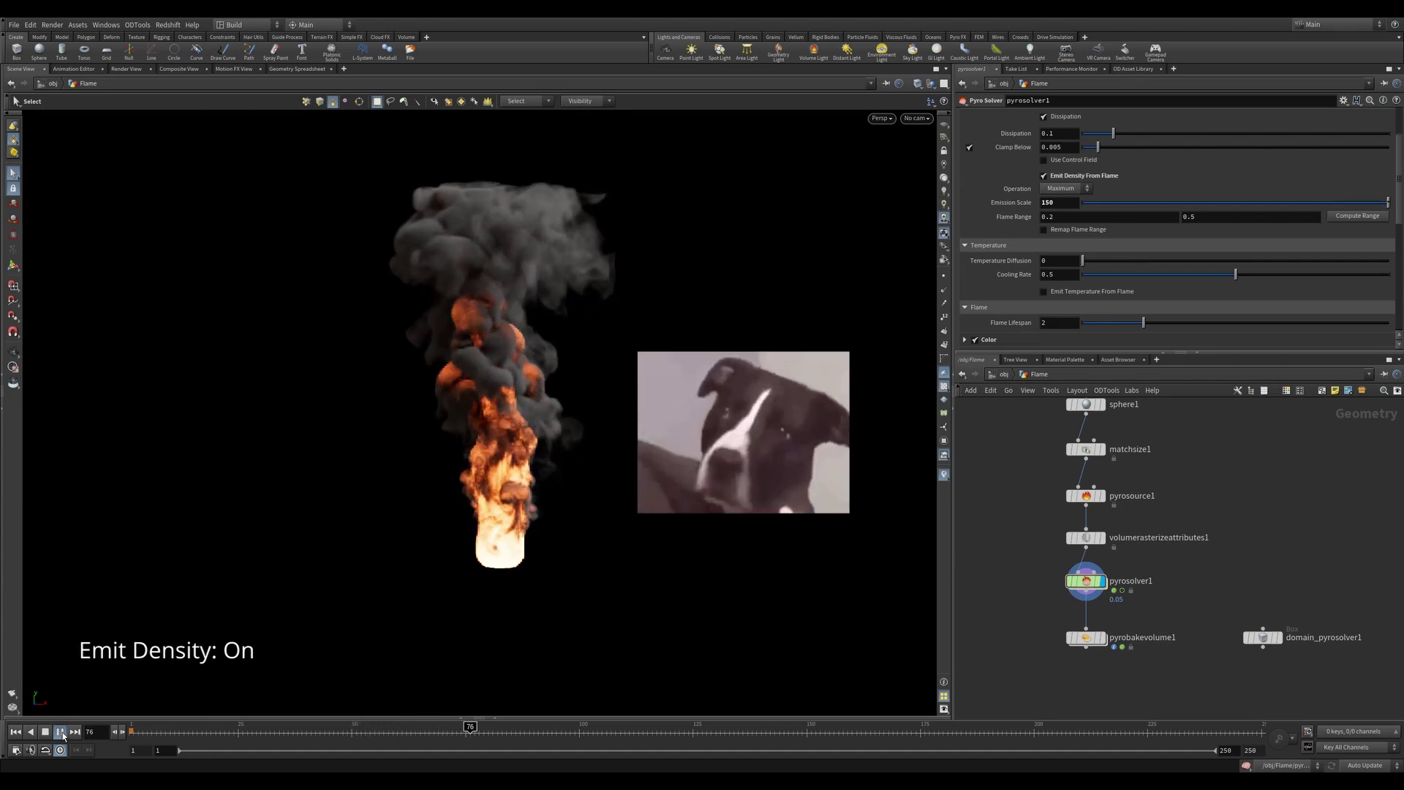
left_click(16, 733)
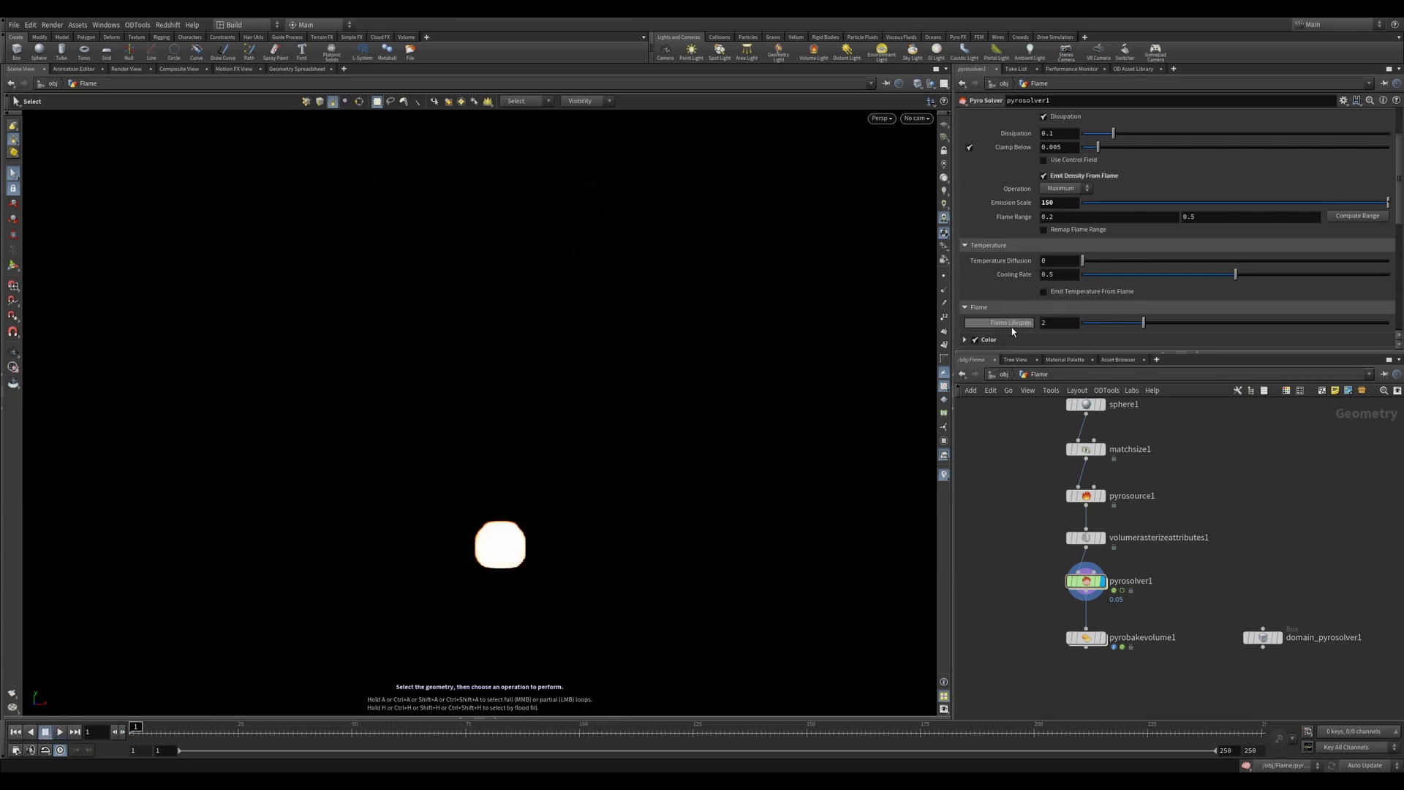
- Set the Pyro Solver's flame lifespan to 0.1 and play the simulation
scroll(1035, 316, "down", 1)
double_click(1049, 295)
type("0.1")
key("Return")
left_click(61, 732)
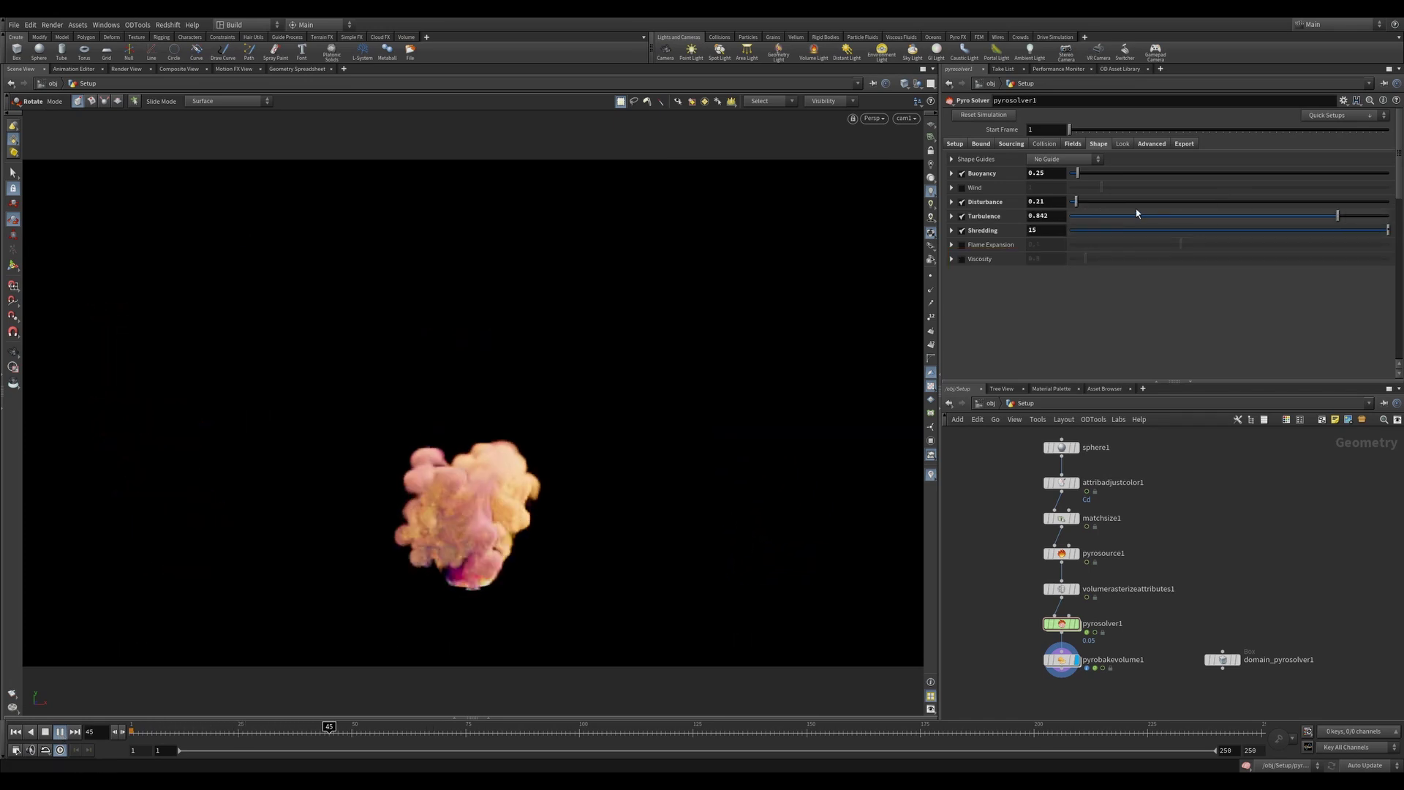
- In the Setup network, set the solver's Turbulence to 0.657 and Disturbance to 2.81, and increase the Shredding
left_click_drag(1083, 204, 1279, 215)
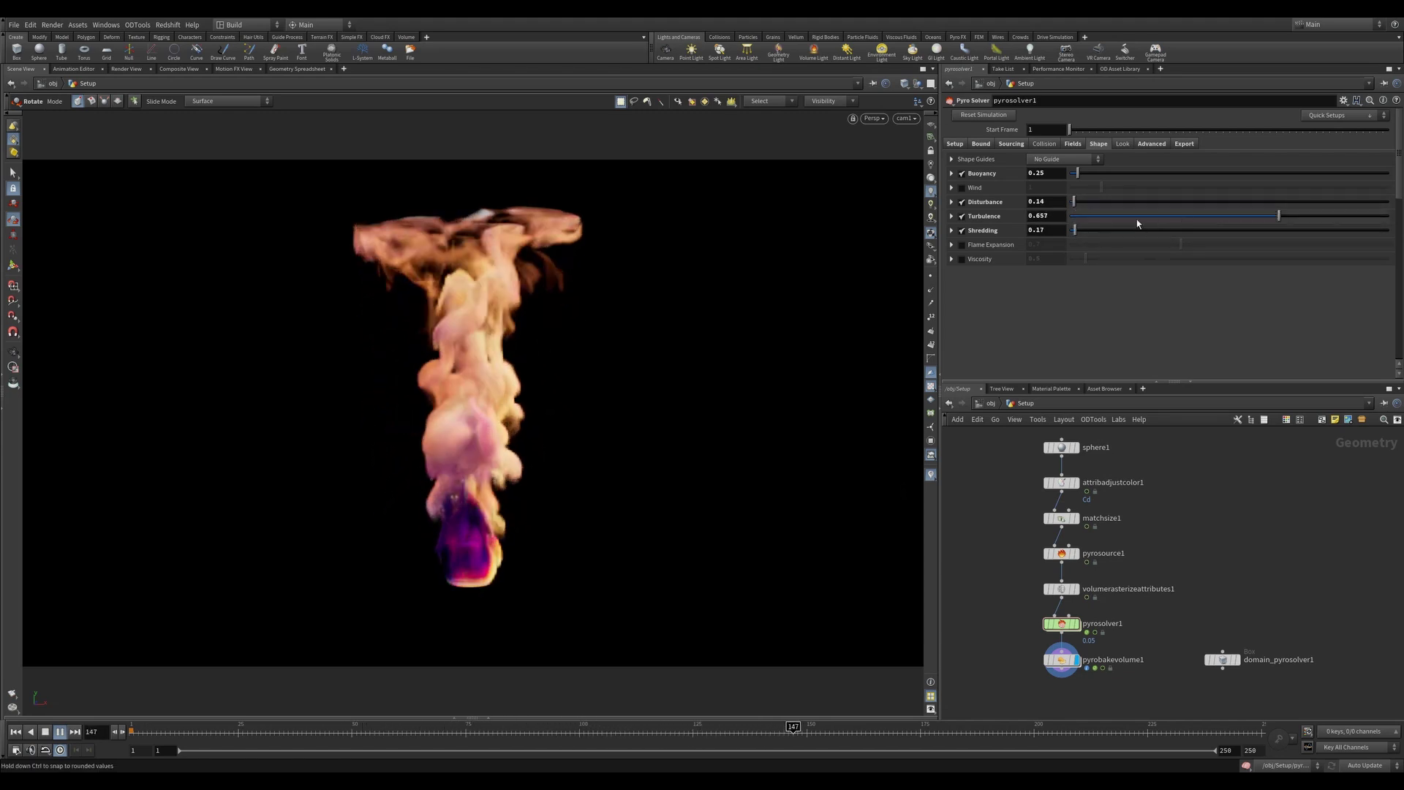
left_click(1159, 202)
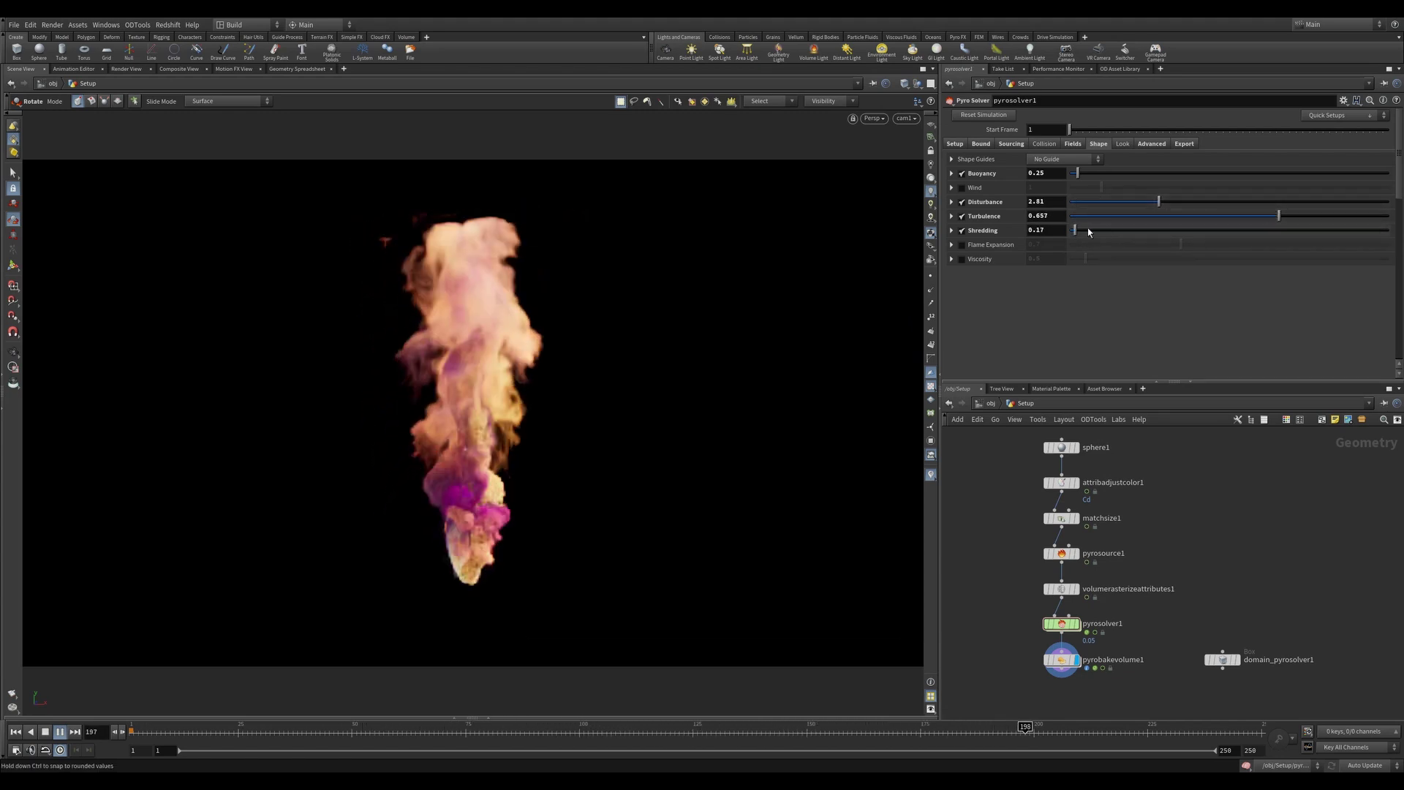
left_click(1244, 230)
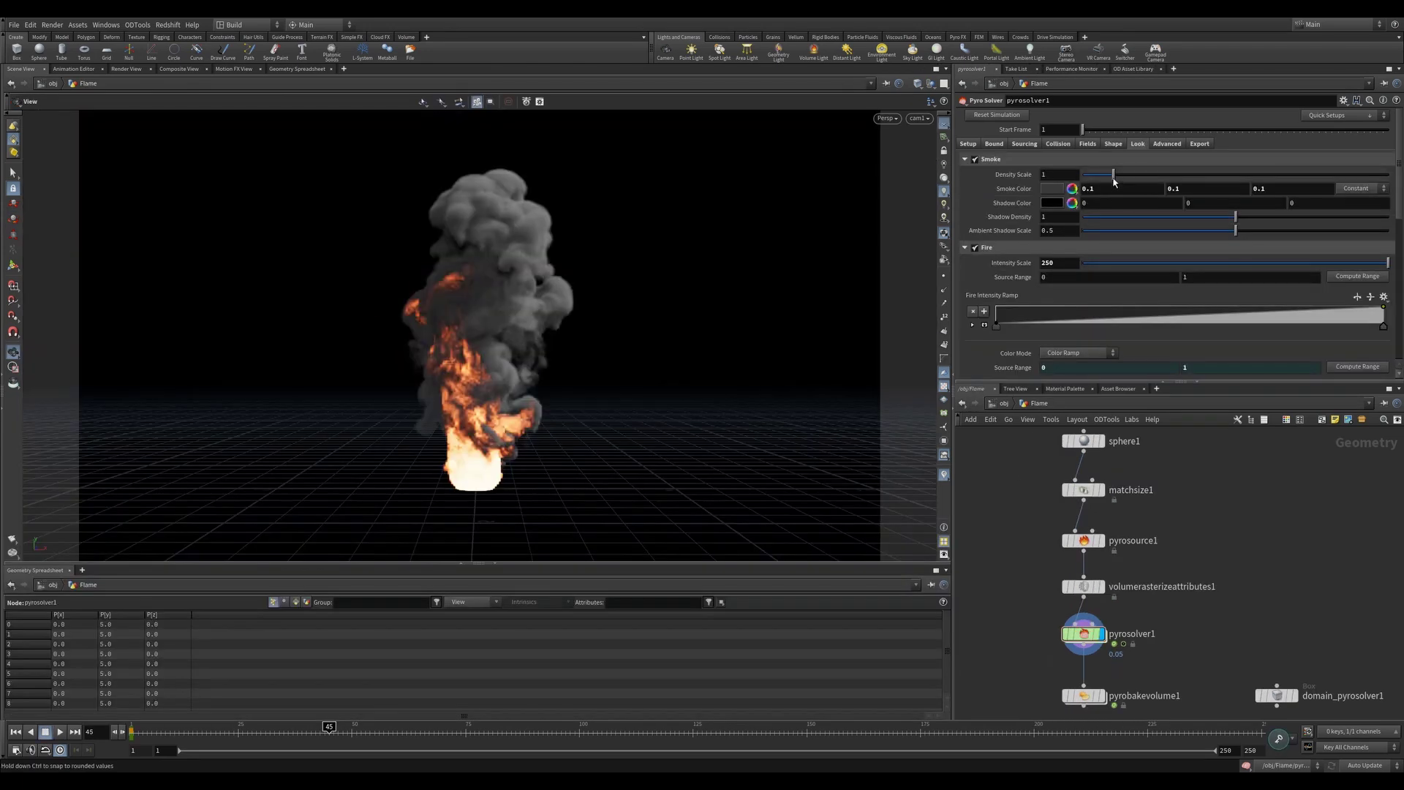
- In the Flame solver's Look settings, set the smoke Density Scale to 10 and adjust the smoke color's brightness
left_click_drag(1114, 176, 1376, 176)
left_click(1071, 189)
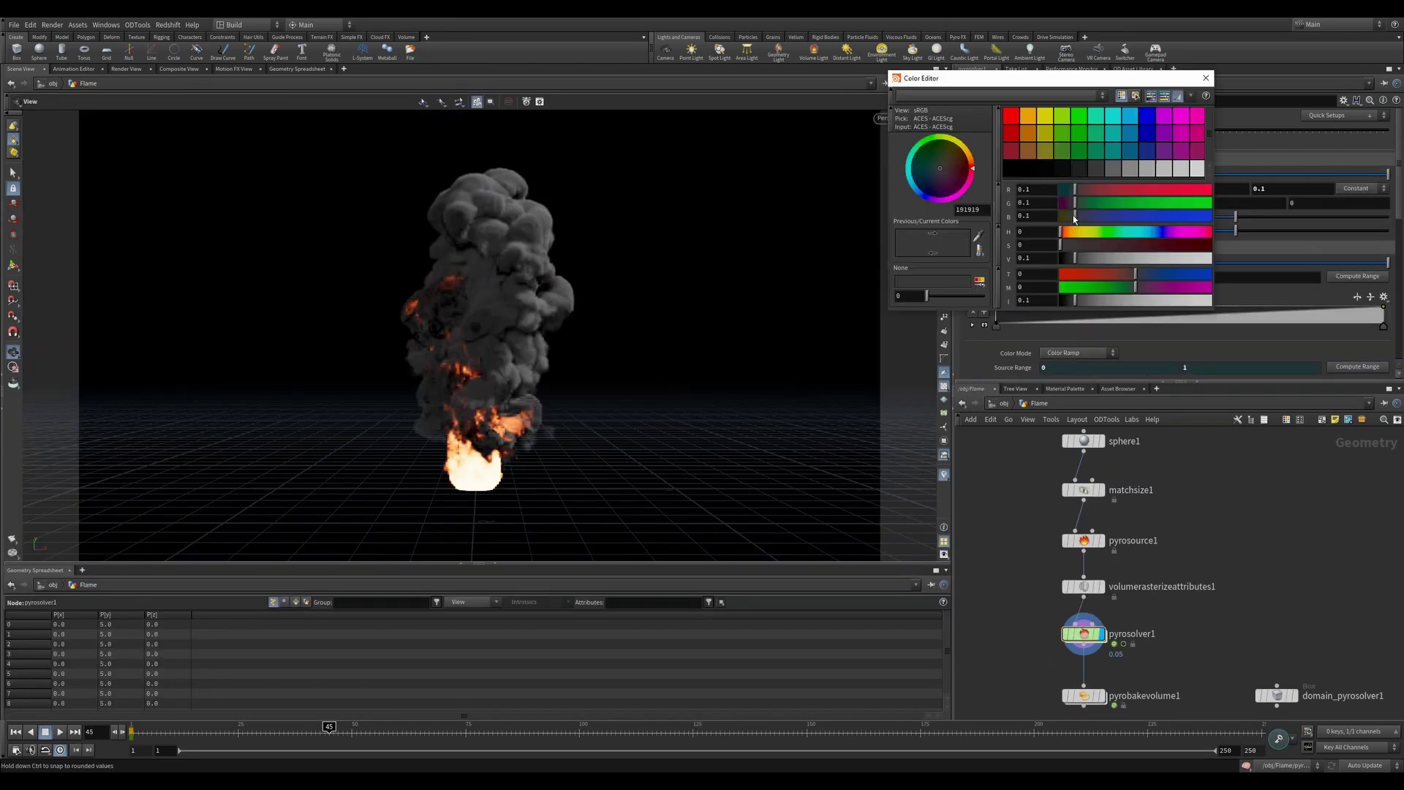
left_click_drag(1075, 257, 1192, 247)
left_click(1206, 79)
- Try a brighter shadow color with a shifted hue for the flame's smoke
left_click(1060, 203)
left_click_drag(1198, 257, 1214, 257)
left_click_drag(1163, 232, 1174, 232)
left_click(1205, 79)
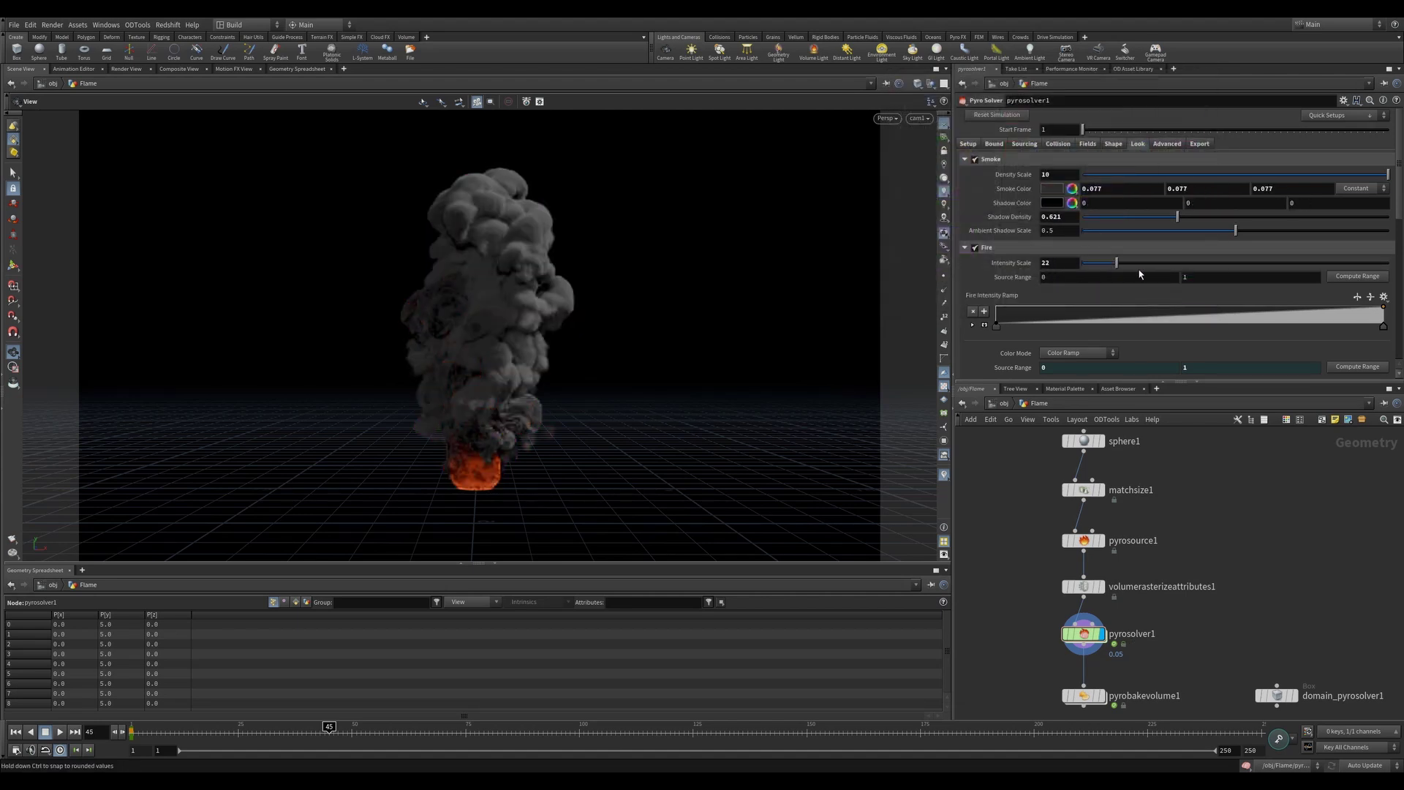
- Apply the Twilight preset to the Fire Color Ramp and set the smoke's Shadow Density to 0.855
scroll(1360, 266, "down", 3)
left_click(1383, 283)
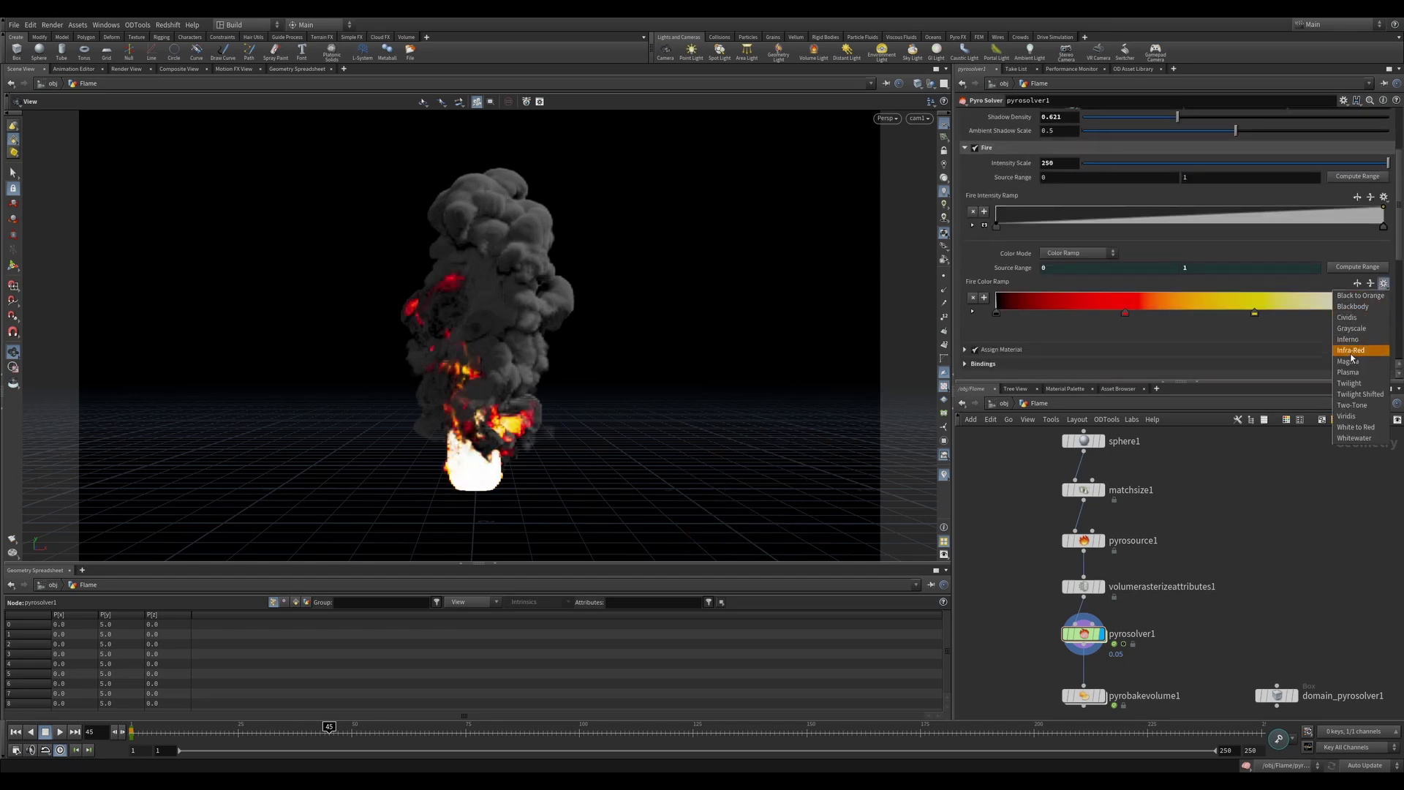
left_click(1349, 388)
scroll(1314, 240, "up", 1)
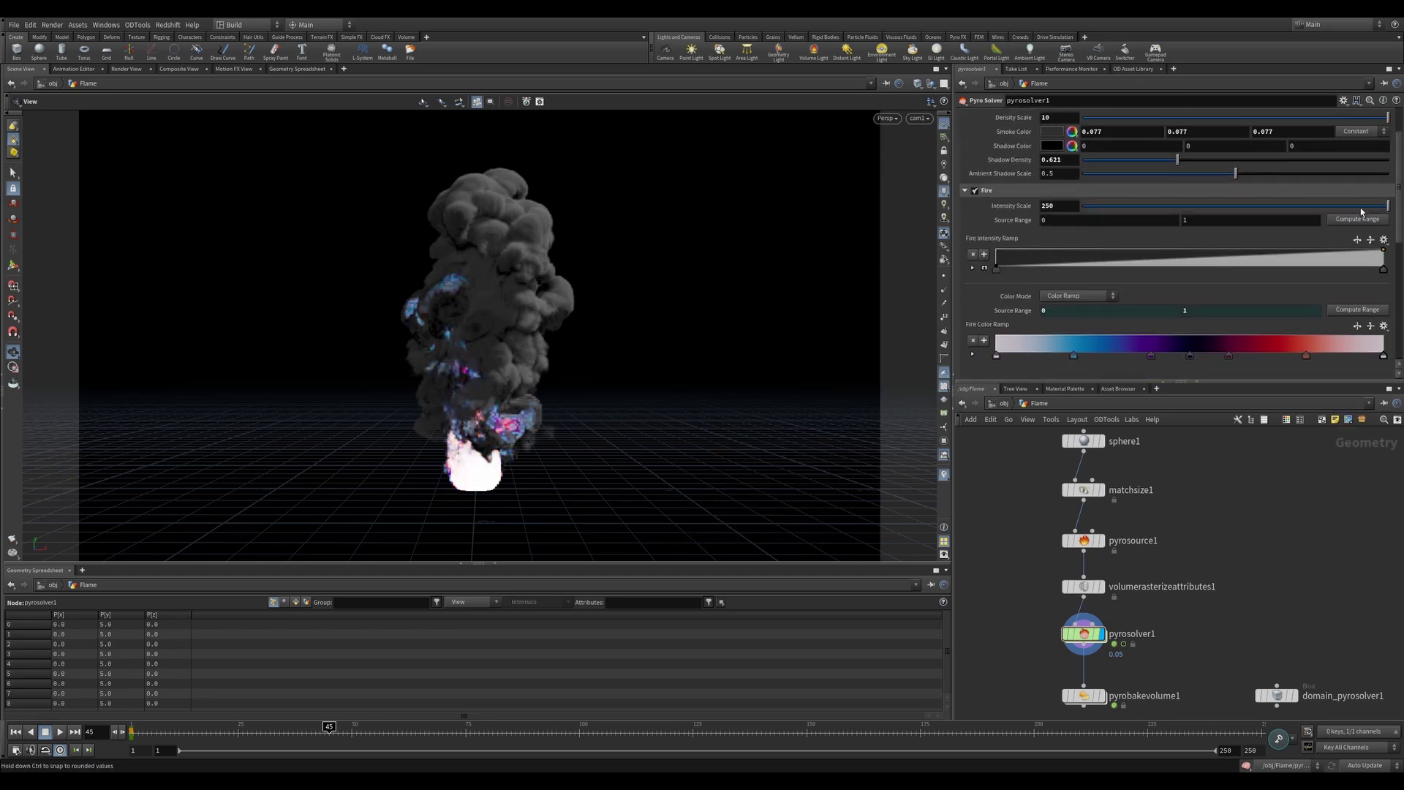
left_click_drag(1178, 160, 1212, 159)
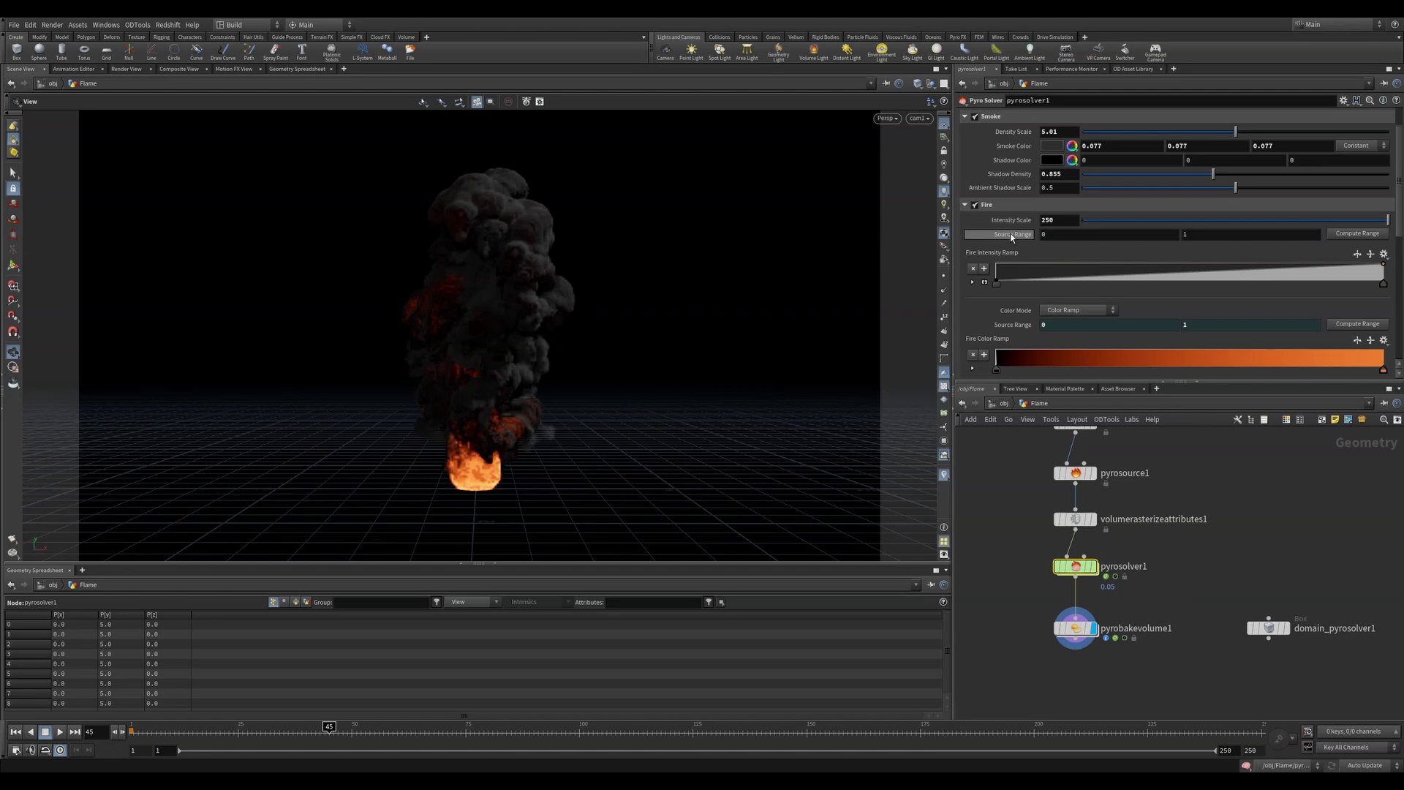
- Select the Pyro Bake Volume node below the solver and look through its quick setups and initialization options
scroll(979, 172, "up", 3)
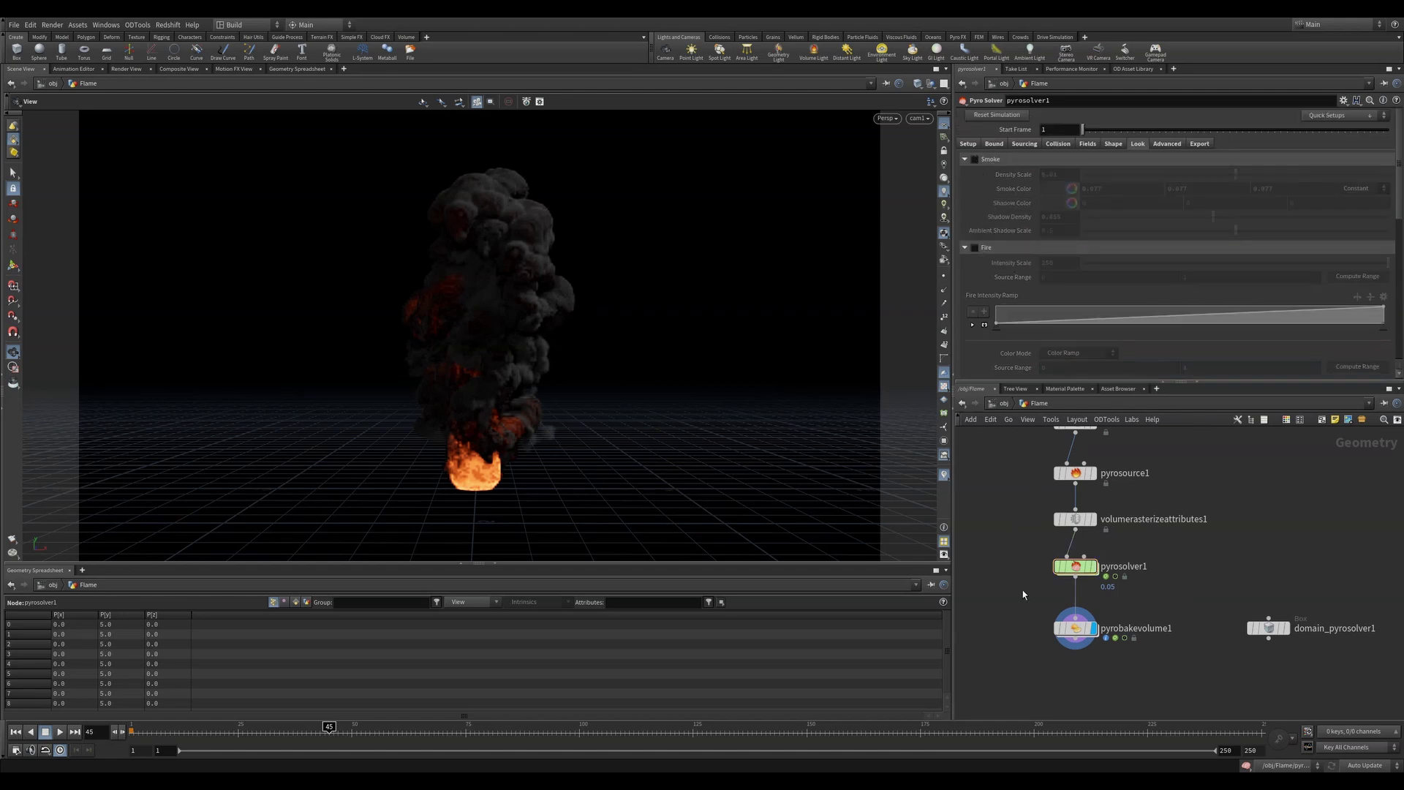
left_click(1076, 628)
left_click(1261, 132)
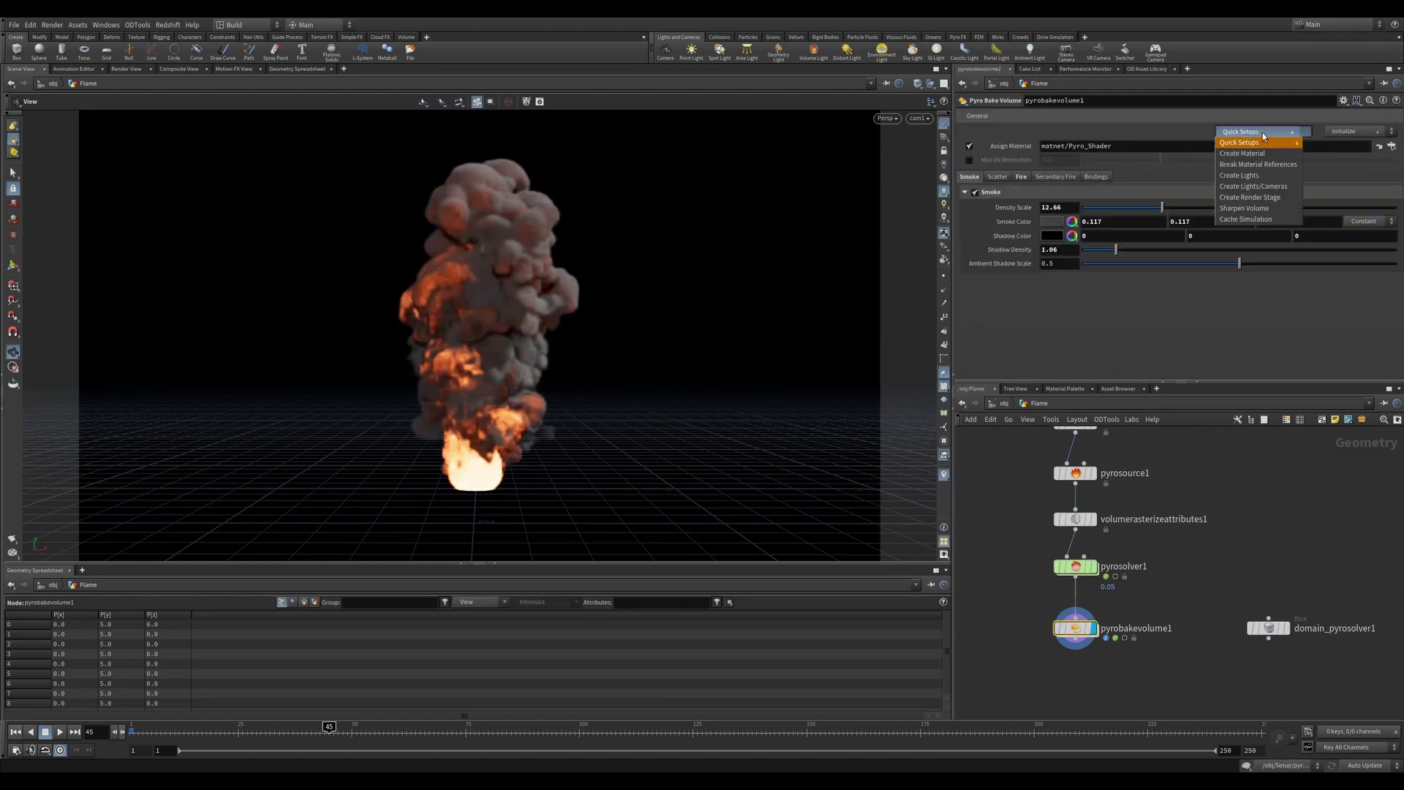
left_click(1255, 142)
left_click(1348, 164)
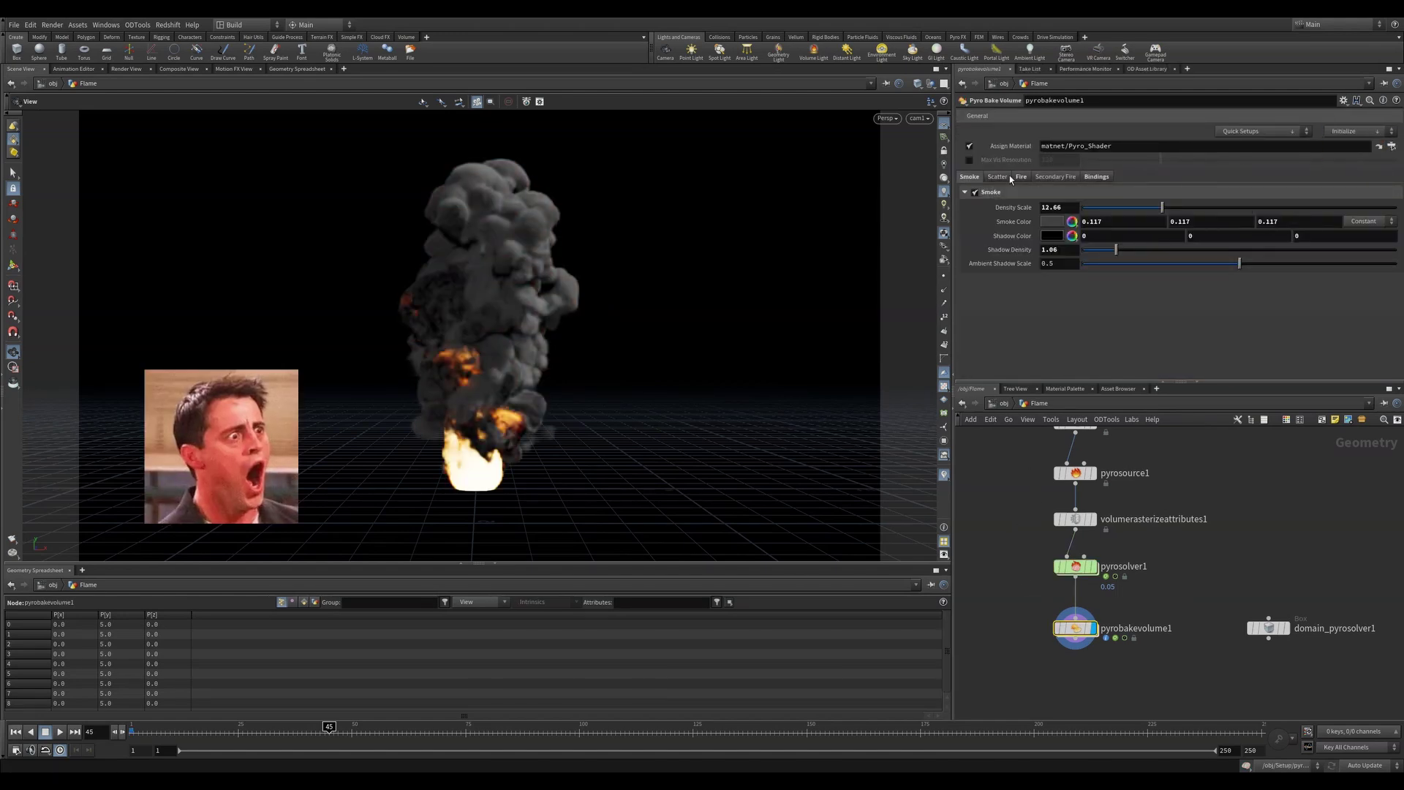
- Raise the bake volume fire's Temperature at 0 and Temperature at 1 values under the Physical Blackbody color mode
left_click(1022, 177)
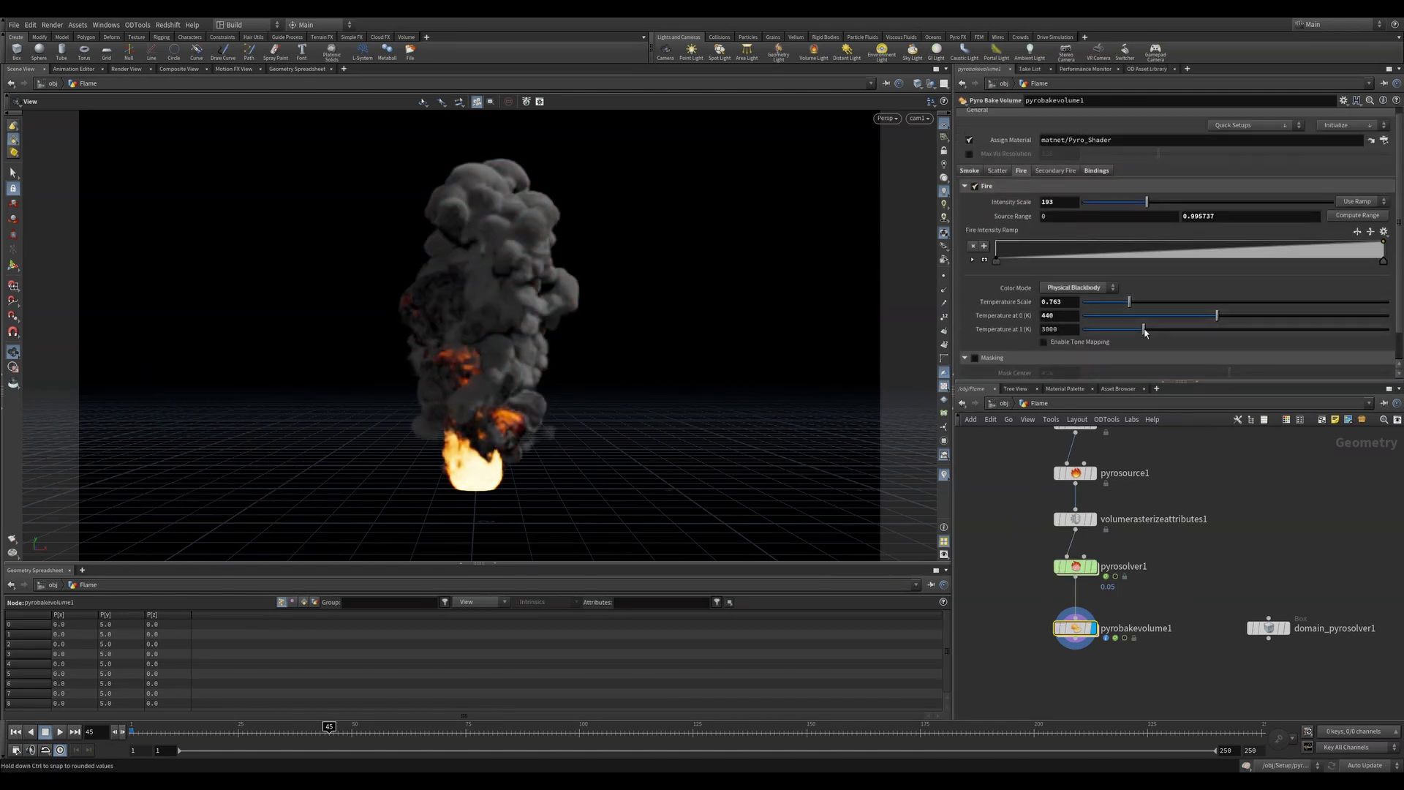
left_click_drag(1217, 316, 1317, 316)
left_click_drag(1143, 330, 1259, 330)
- Switch the bake volume fire's Color Mode through different options to compare the flame colors
left_click(1082, 288)
left_click(1074, 299)
left_click(1086, 289)
left_click(1078, 320)
left_click(1082, 288)
left_click(1081, 300)
- Open the Flame solver's export fields and toggle the export of the density, temperature, flame and Cd fields
left_click(1109, 577)
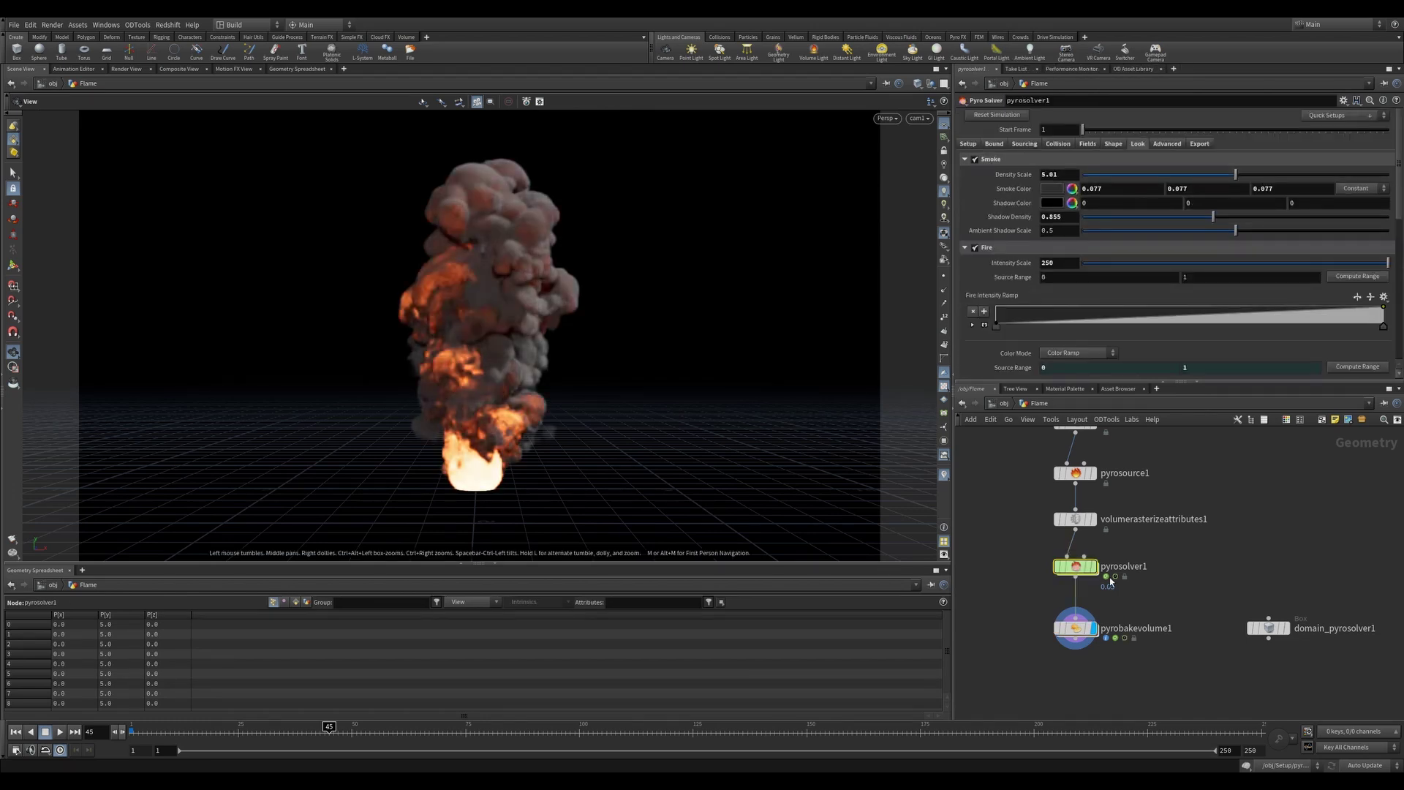
left_click(1198, 144)
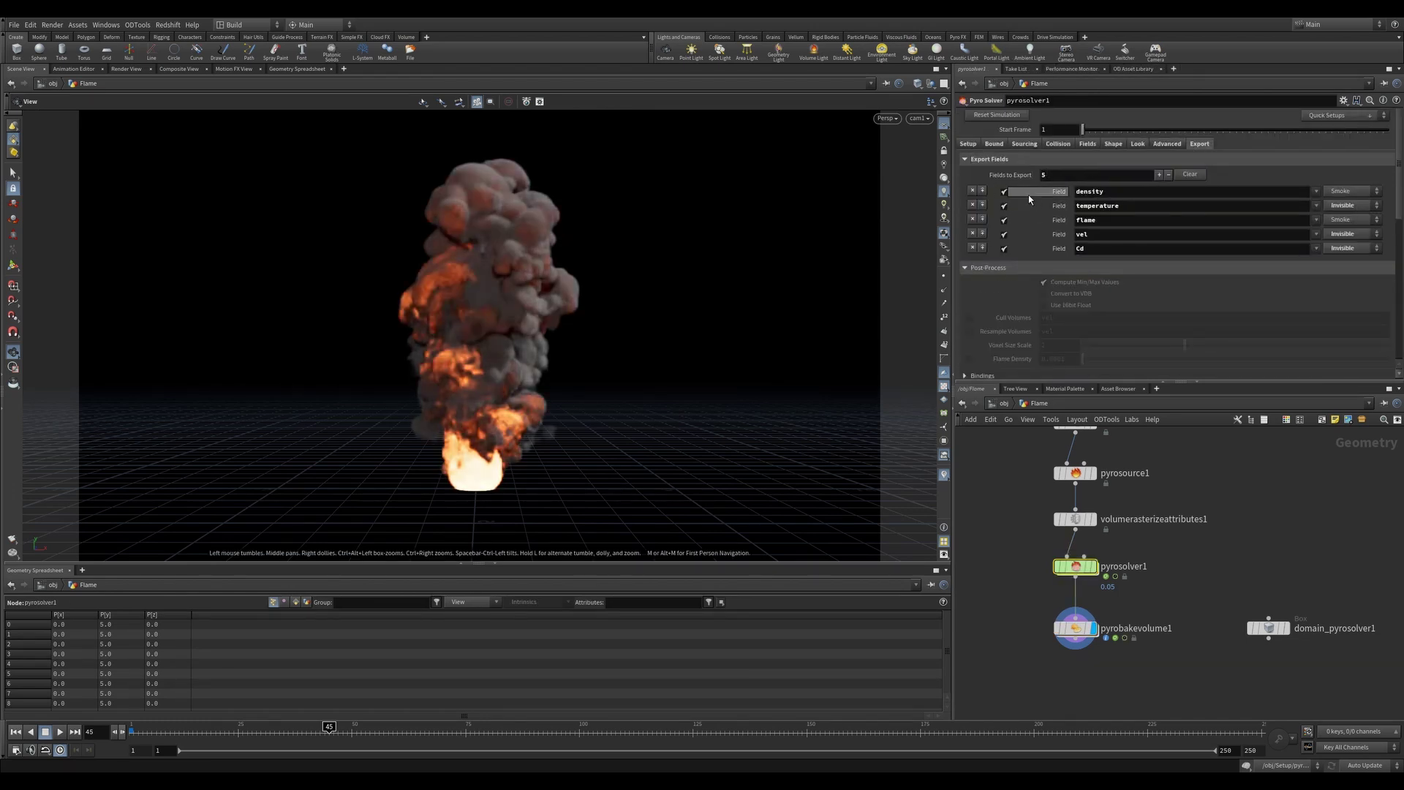
left_click(1003, 205)
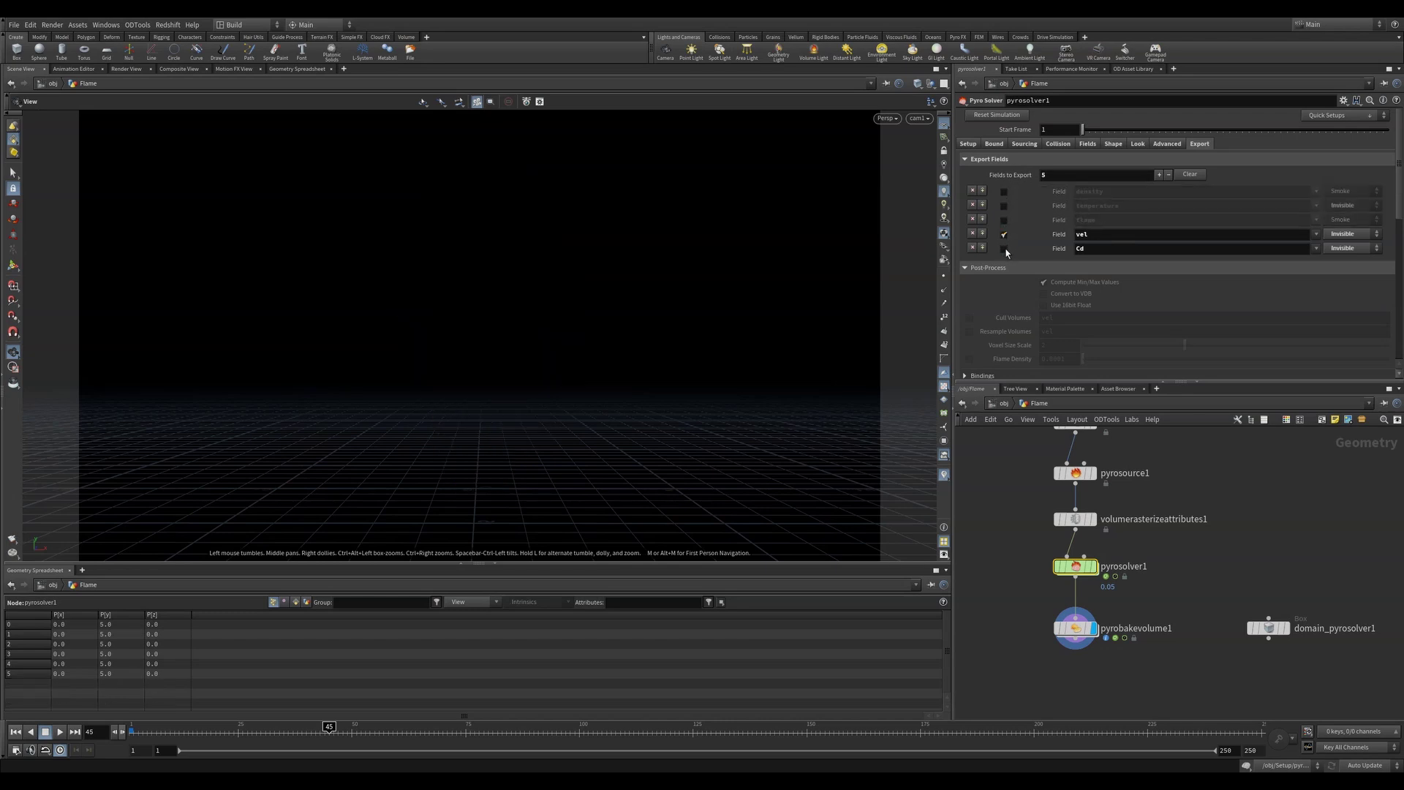
left_click(1005, 248)
left_click(1008, 247)
left_click(1008, 248)
left_click(1003, 190)
left_click(1004, 206)
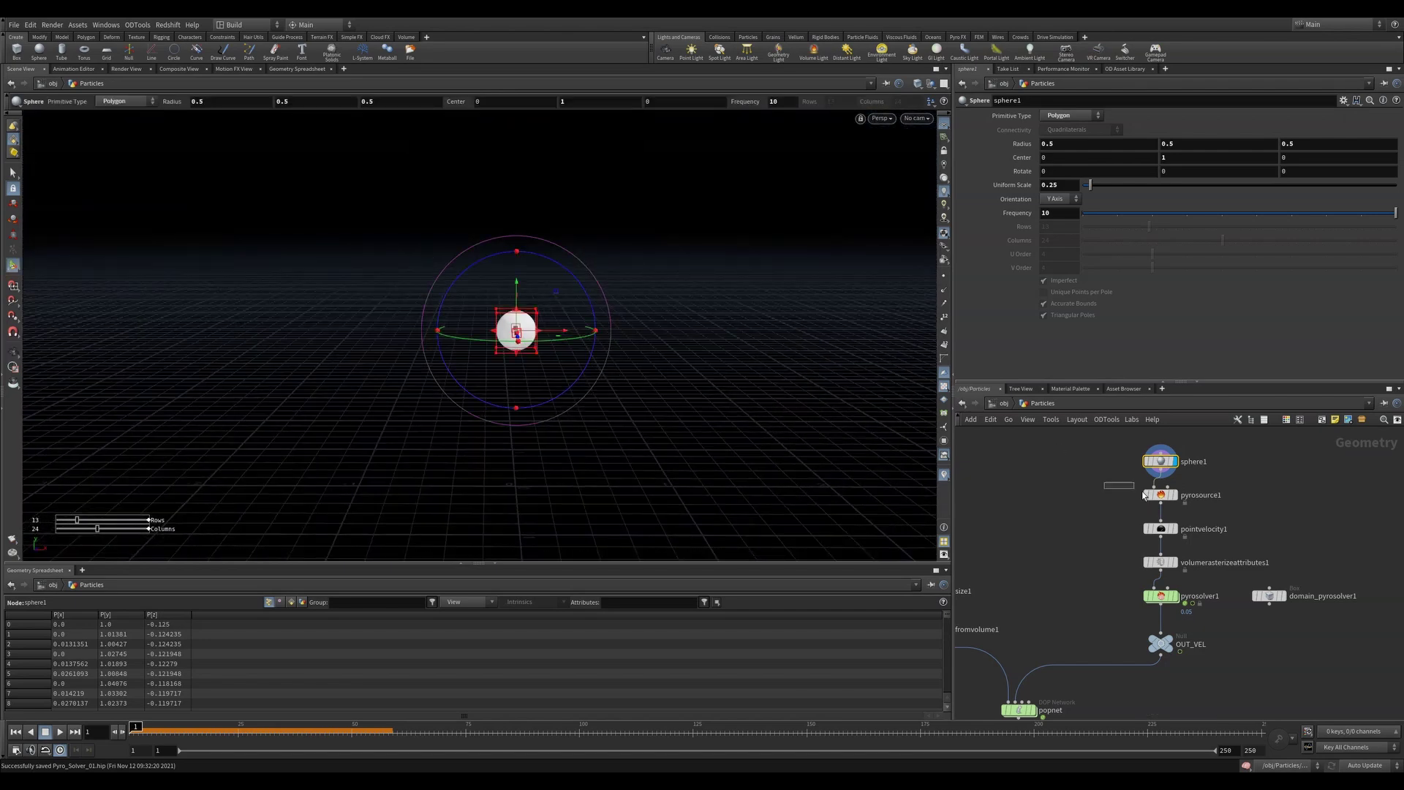
- Examine the Pyro Source, Volume Rasterize Attributes and Point Velocity nodes in the Particles network
left_click(1145, 495)
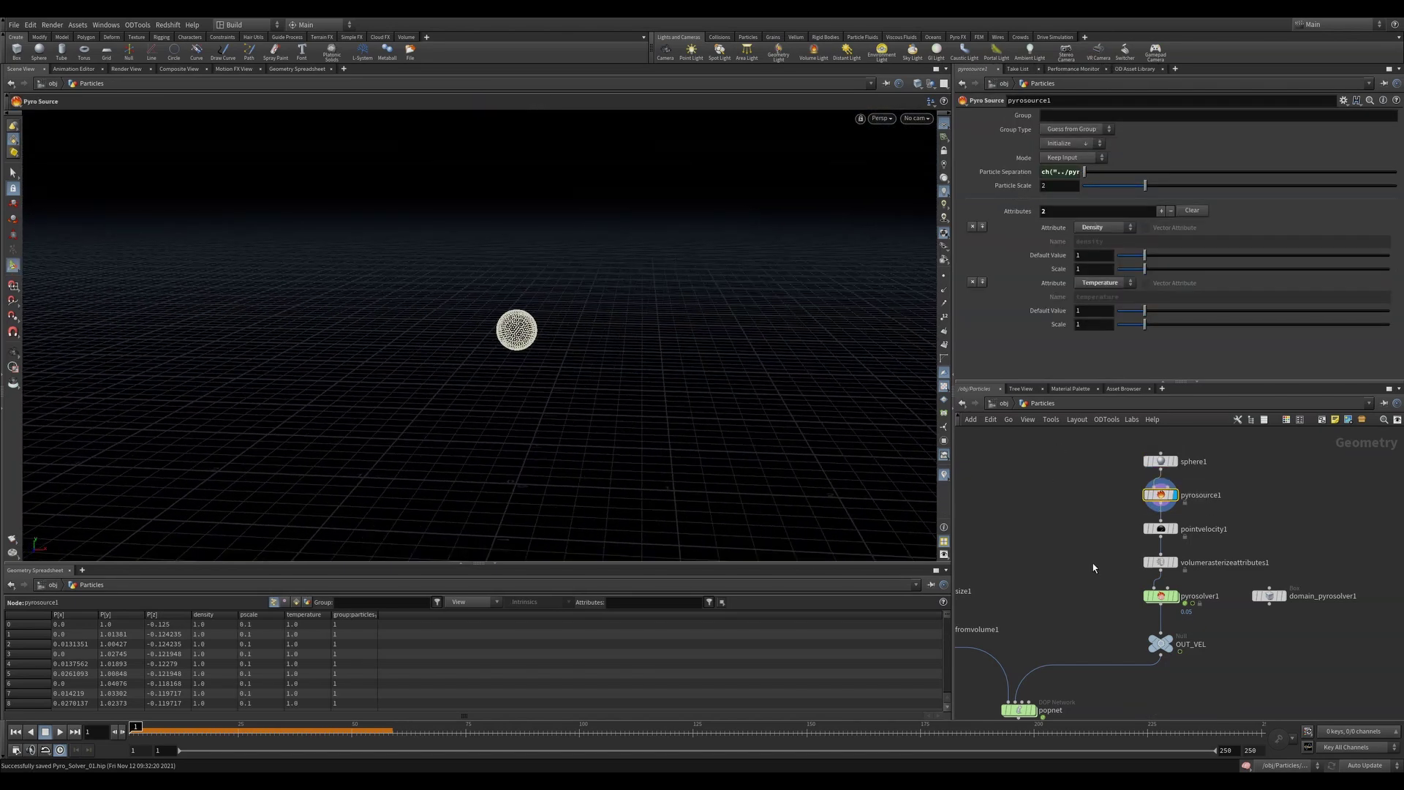
left_click(1146, 563)
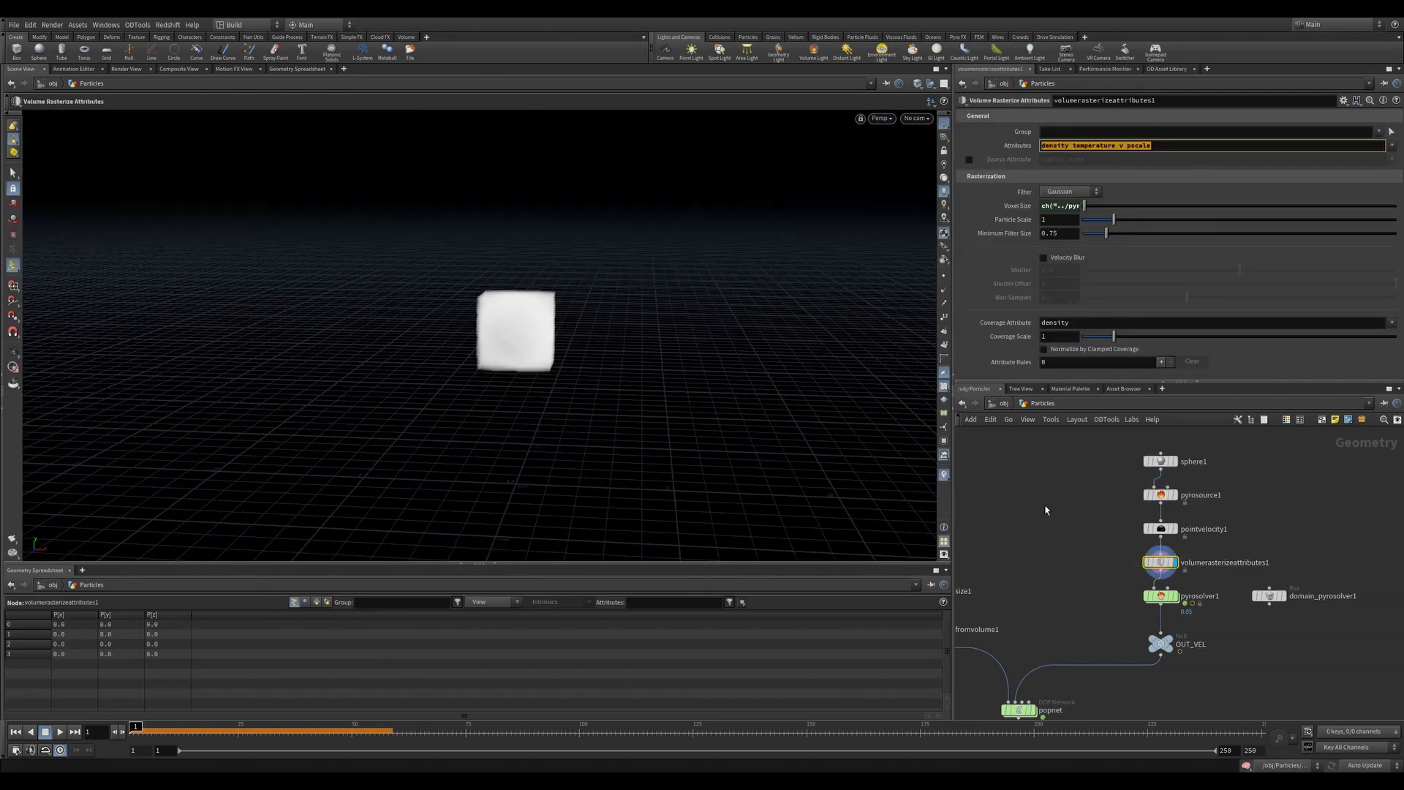
left_click(1146, 529)
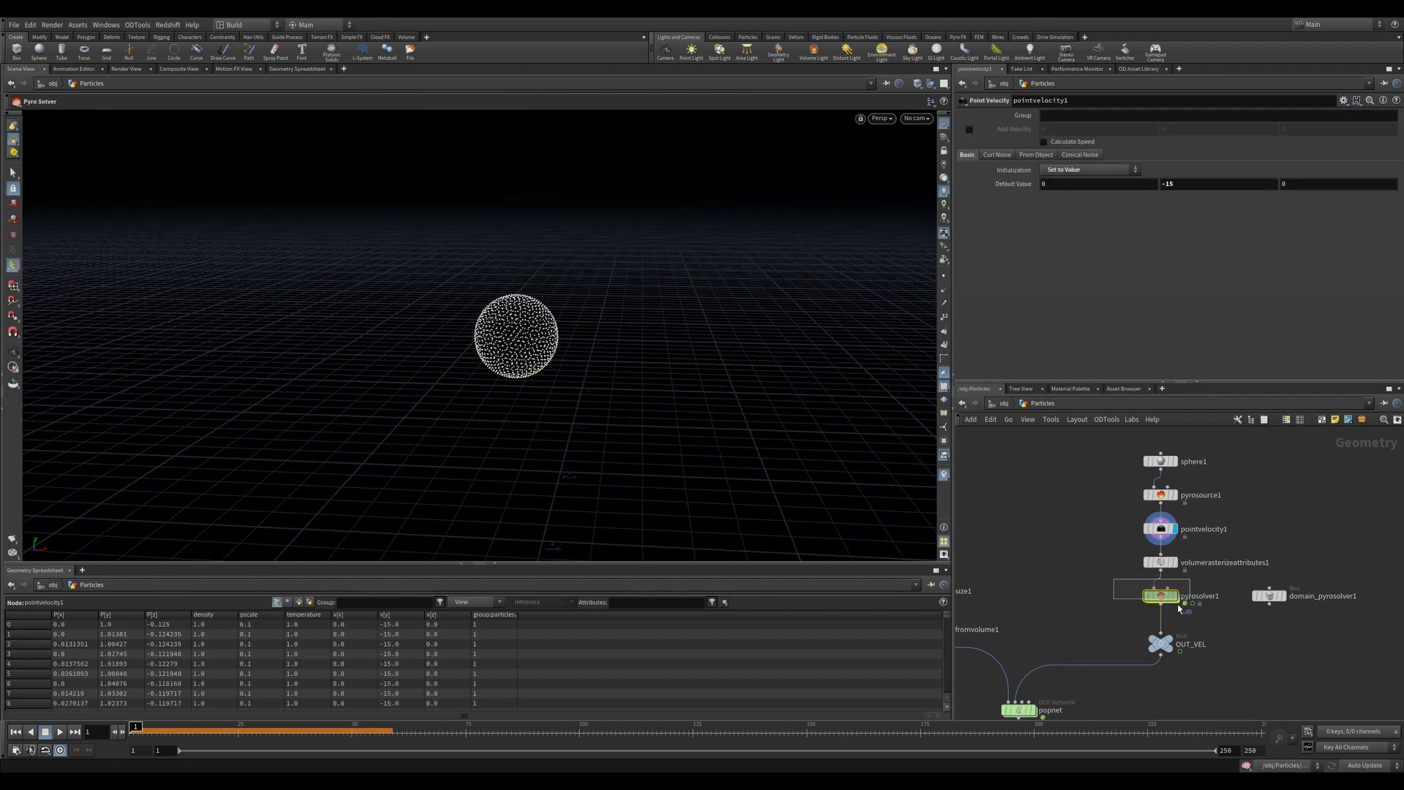
- Display the Particles network's Pyro Solver and inspect its bound settings and simulation boundary in the viewport
left_click(1172, 601)
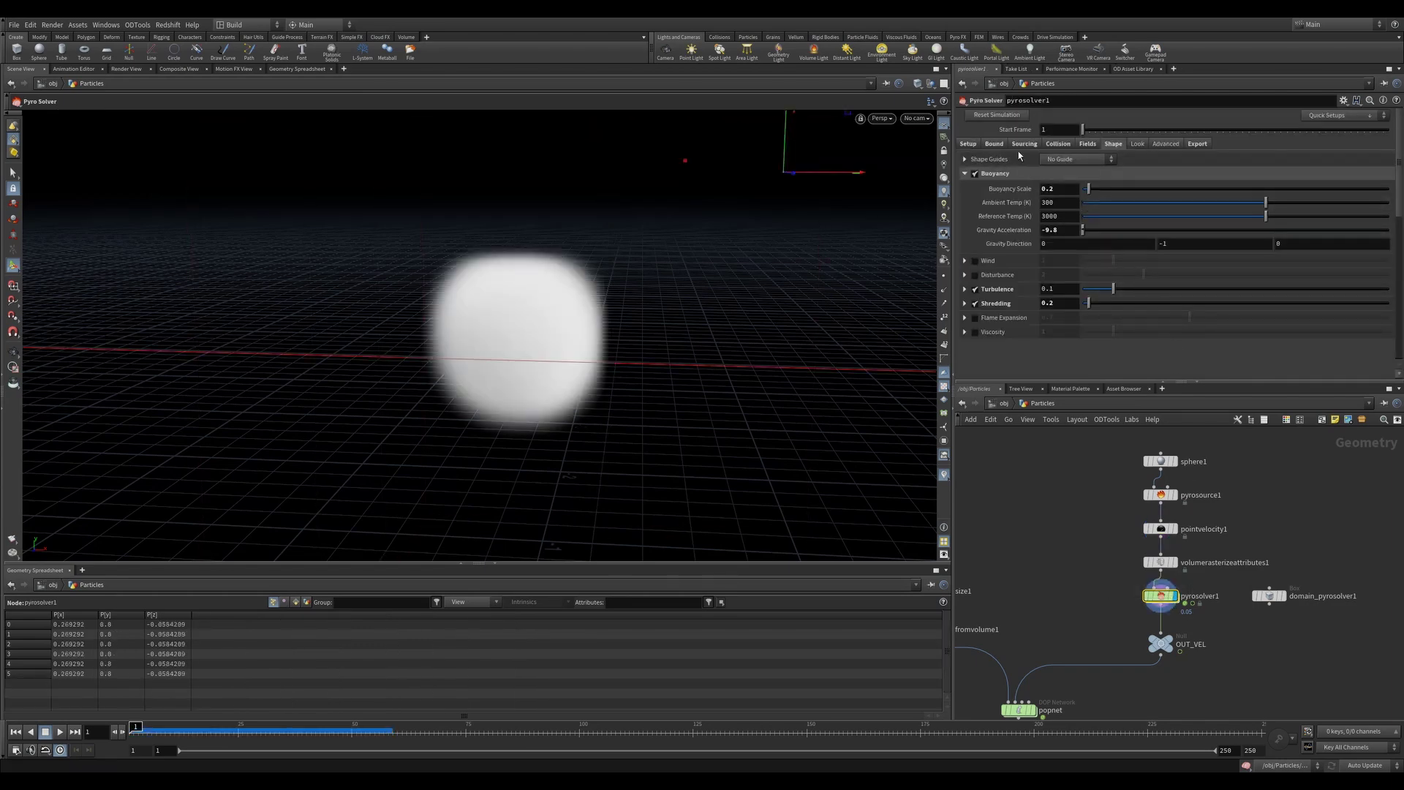
left_click(995, 144)
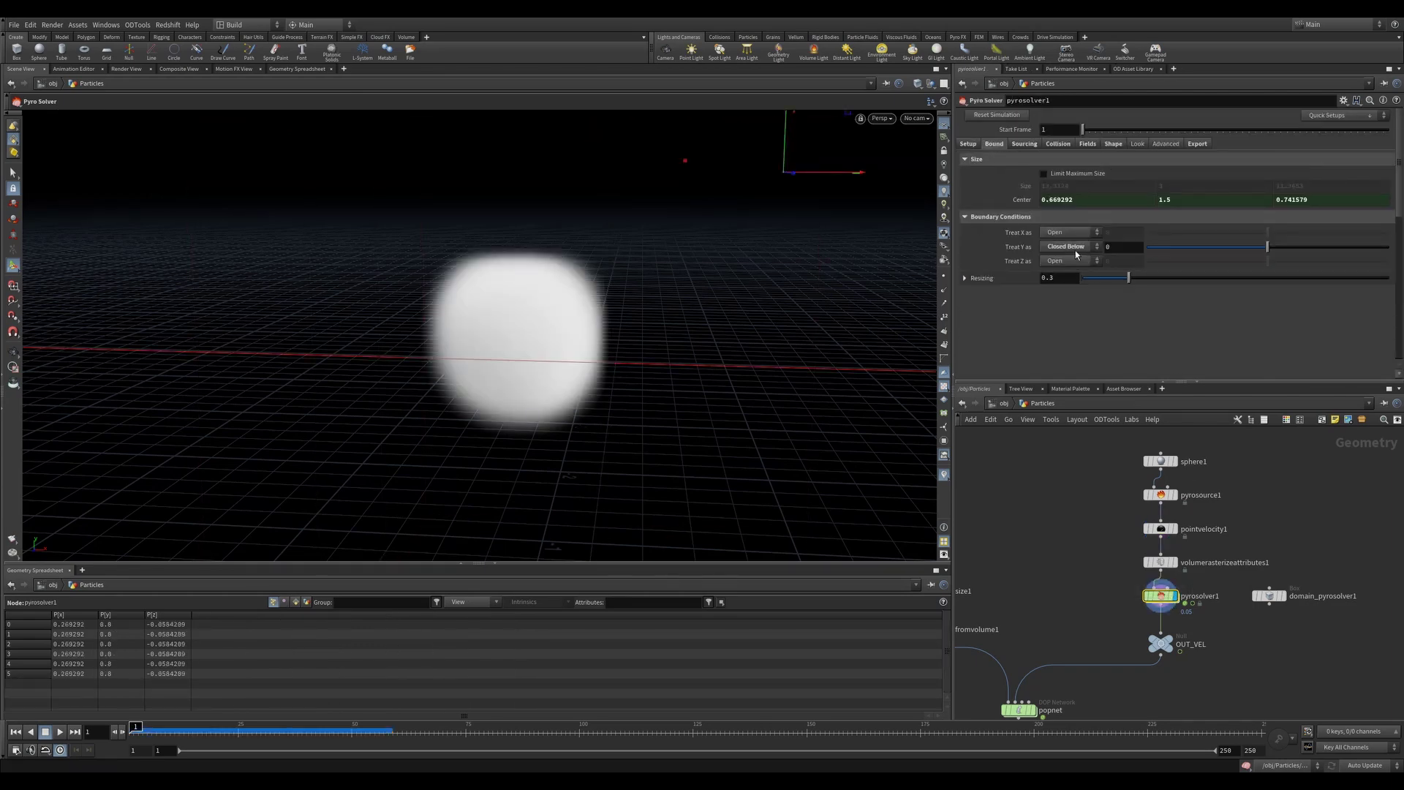
right_click_drag(623, 325, 421, 499, "alt")
left_click_drag(431, 492, 612, 389, "alt")
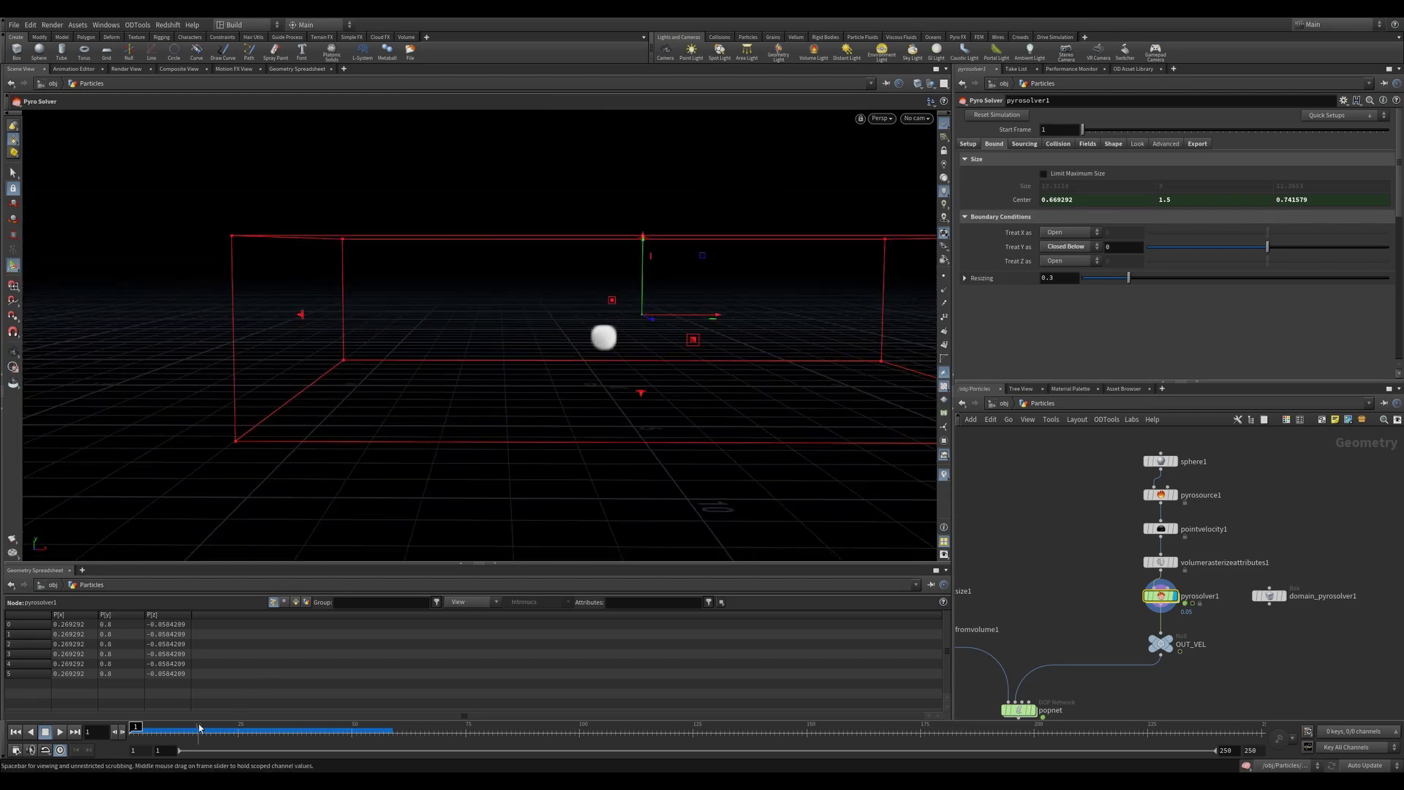
- Return the simulation to frame 1 and inspect the Pyro Solver's density dissipation settings among its fields
left_click_drag(199, 728, 134, 727)
left_click(1088, 143)
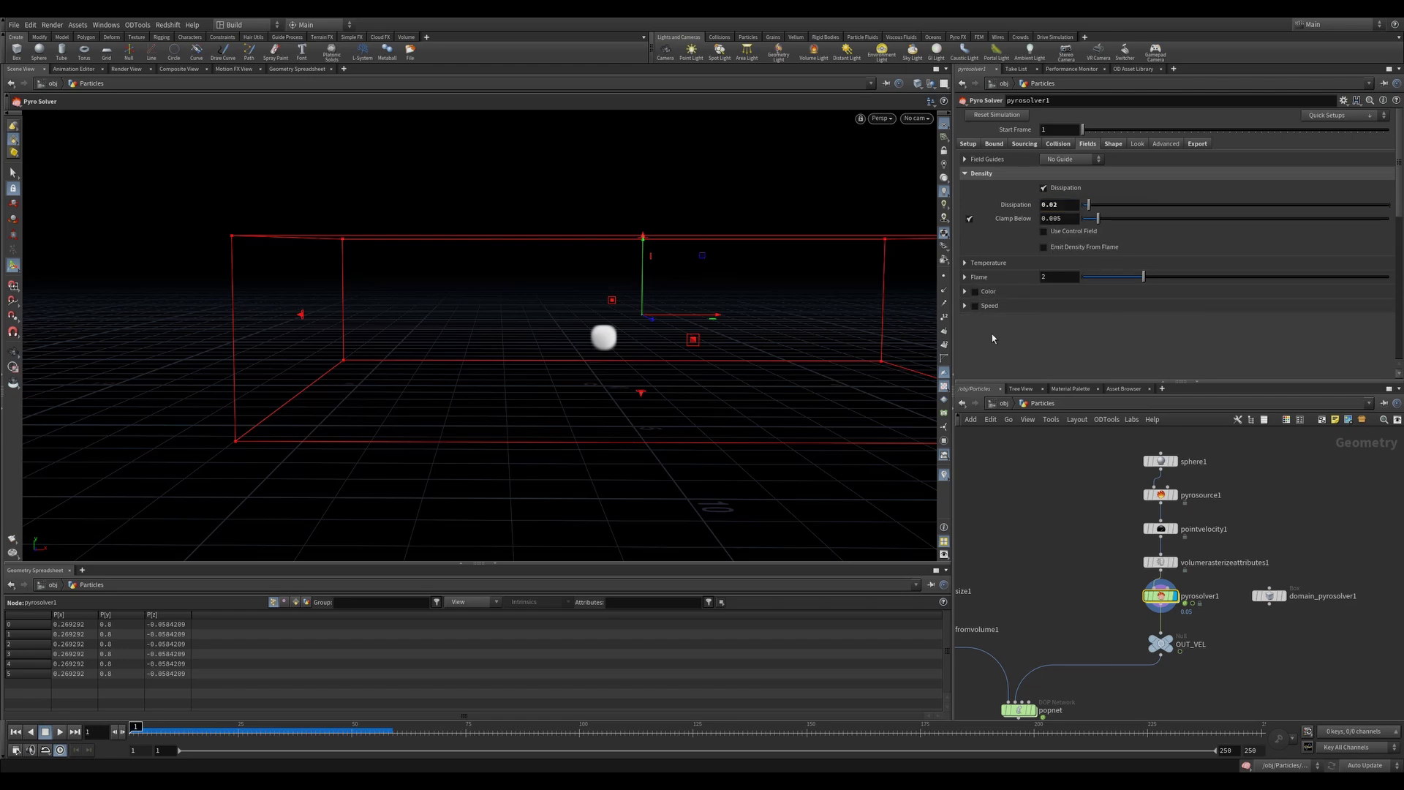
middle_click_drag(729, 360, 636, 373, "alt")
left_click_drag(637, 373, 631, 396, "alt")
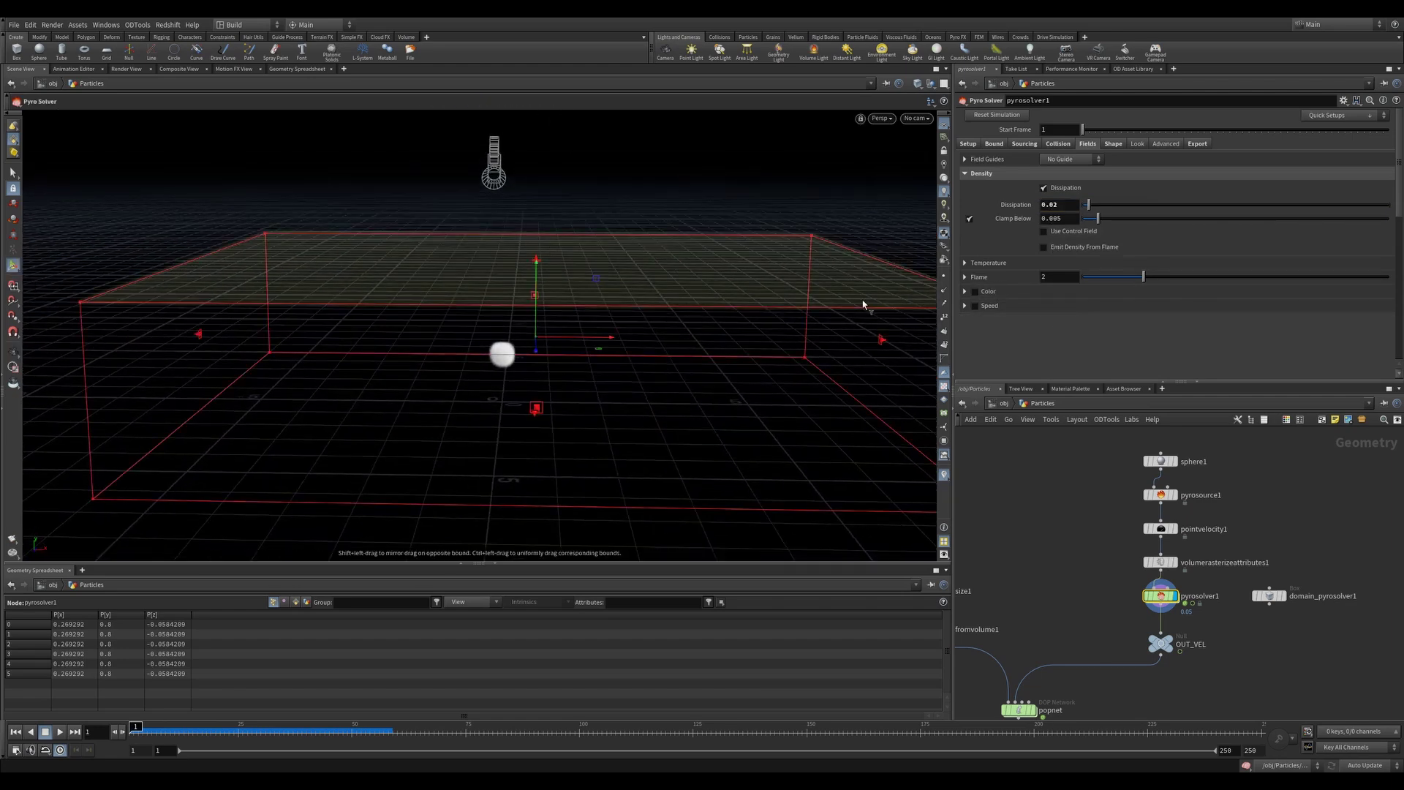
- Review the Pyro Solver's shape settings, expanding the buoyancy, turbulence and shredding parameters
left_click(1113, 144)
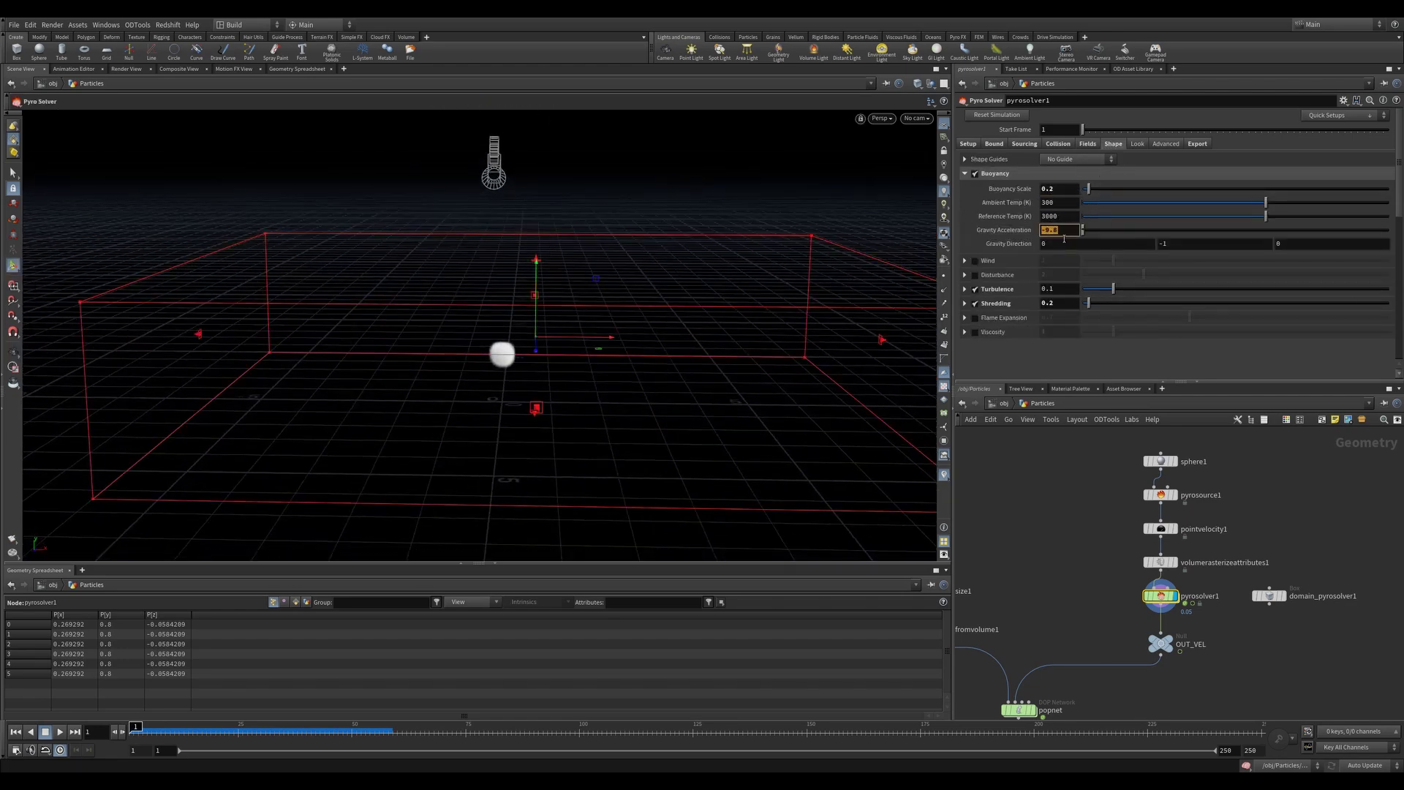
left_click(964, 174)
left_click(965, 216)
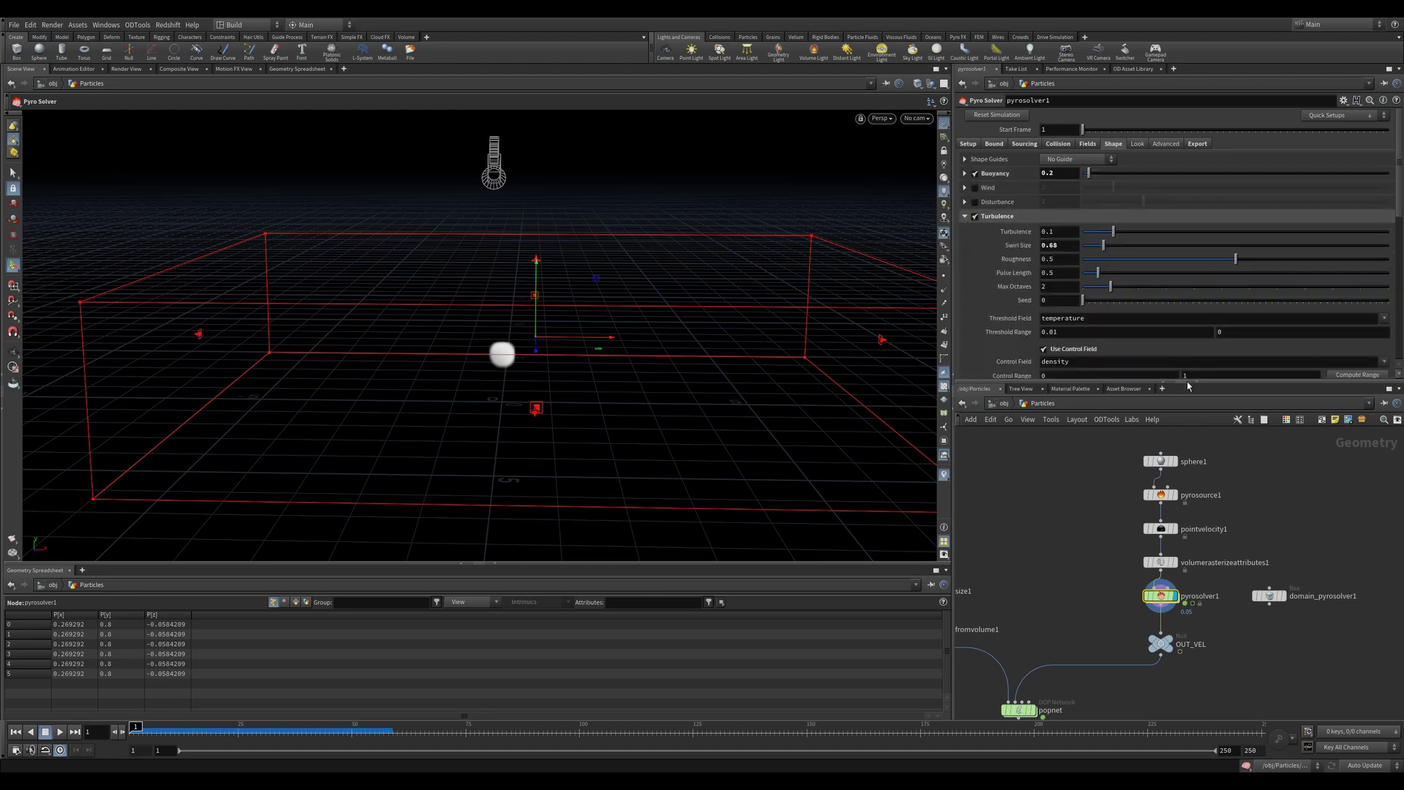
left_click_drag(1140, 389, 1135, 578)
left_click(965, 405)
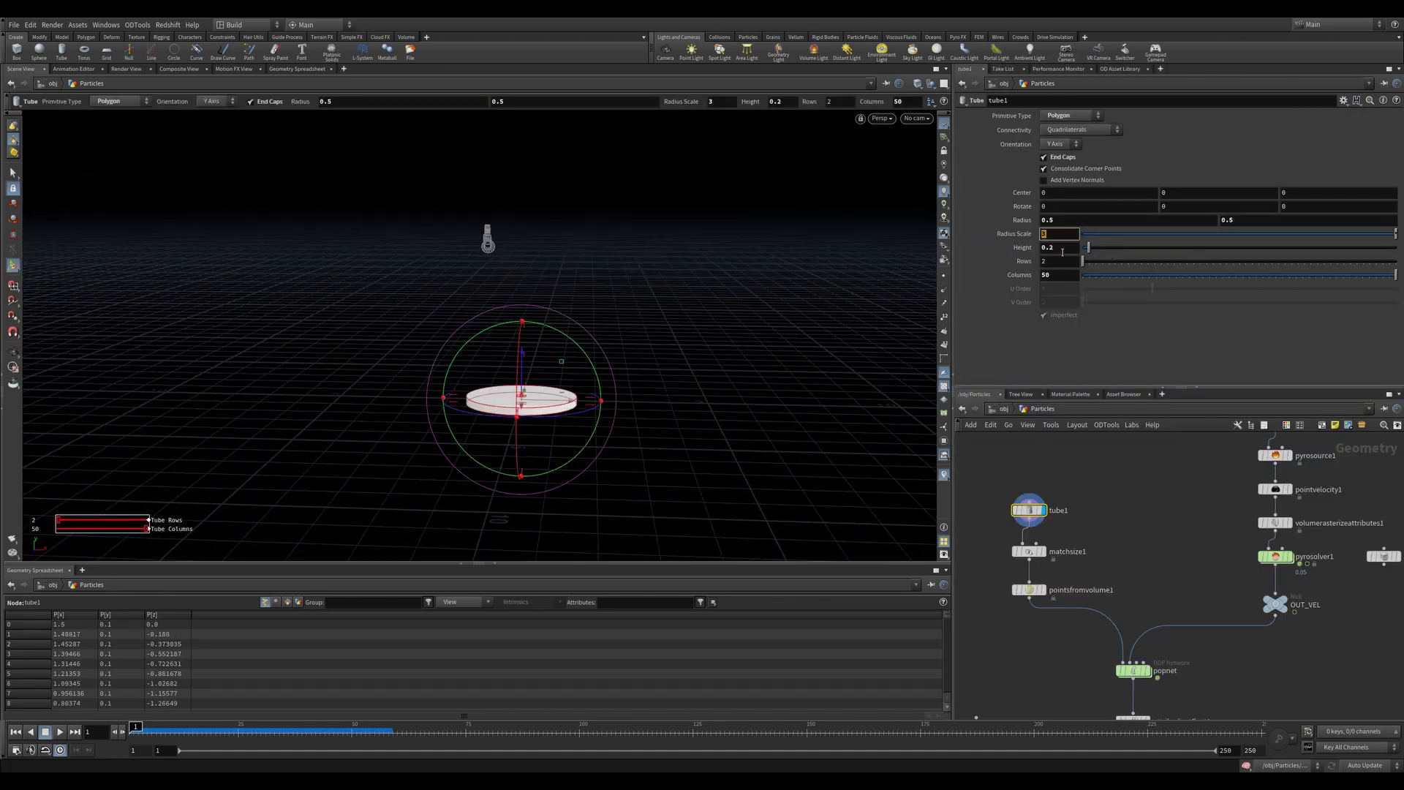
- Display the Match Size node and the Points from Volume node to inspect the point-filled disc
left_click(1057, 547)
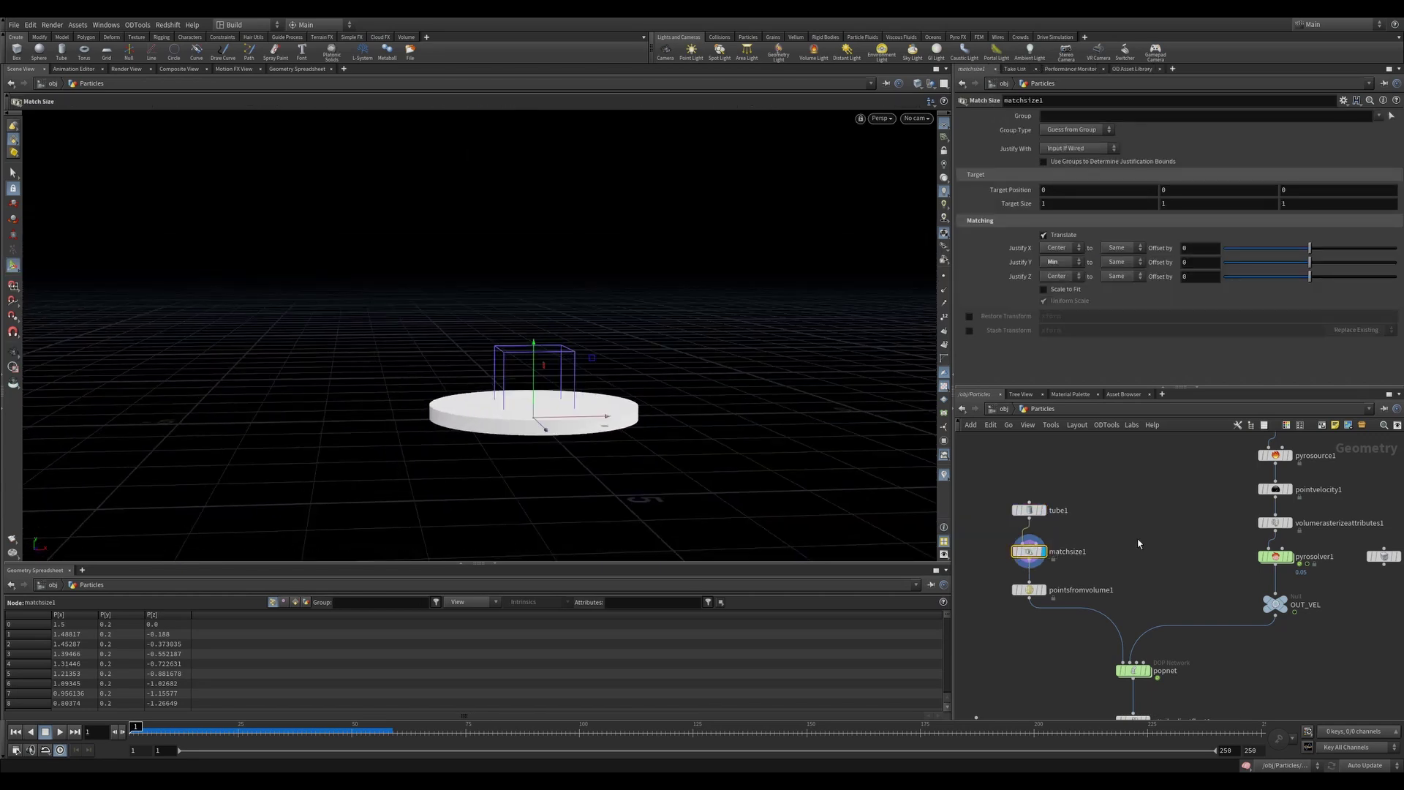
left_click(1024, 590)
right_click_drag(636, 416, 661, 313, "alt")
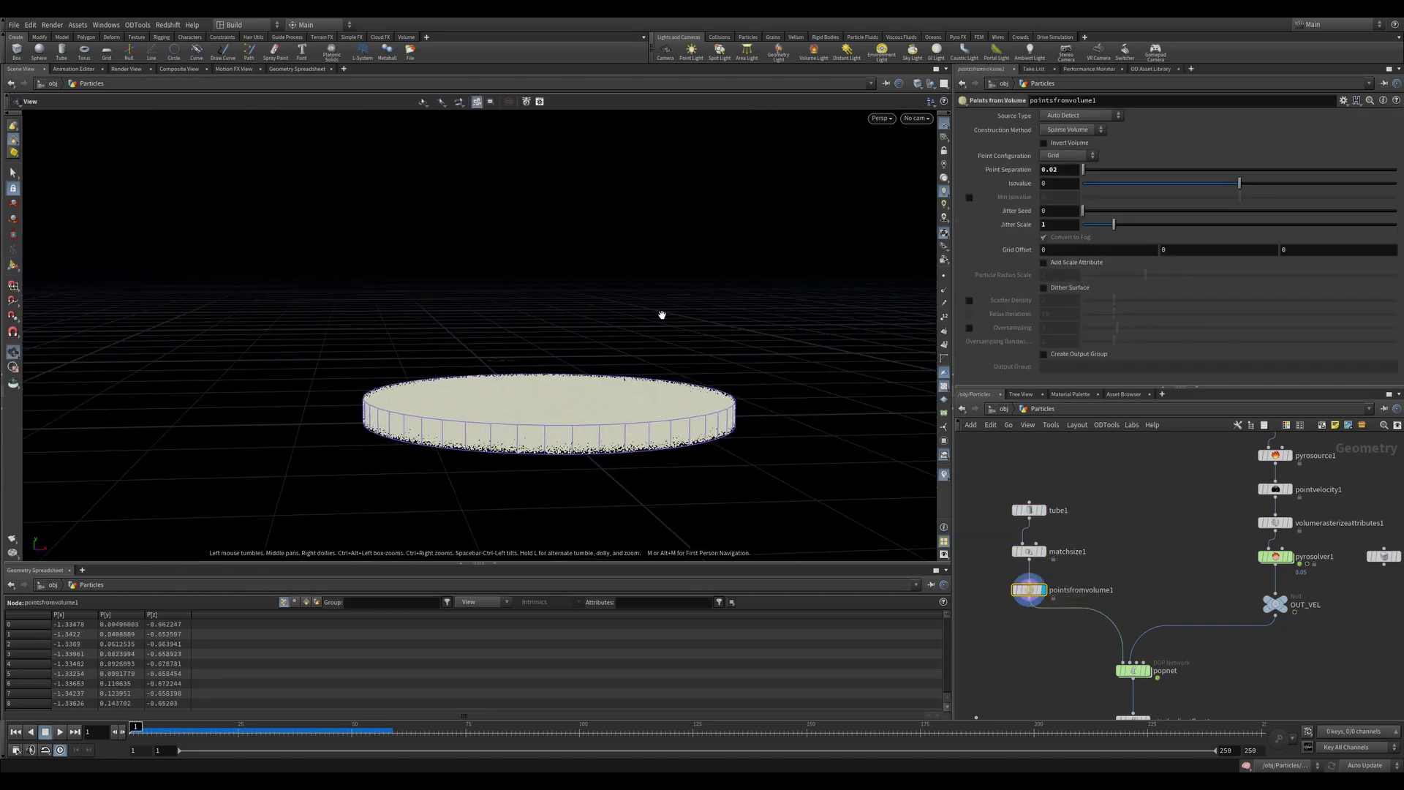
left_click_drag(661, 314, 648, 398, "alt")
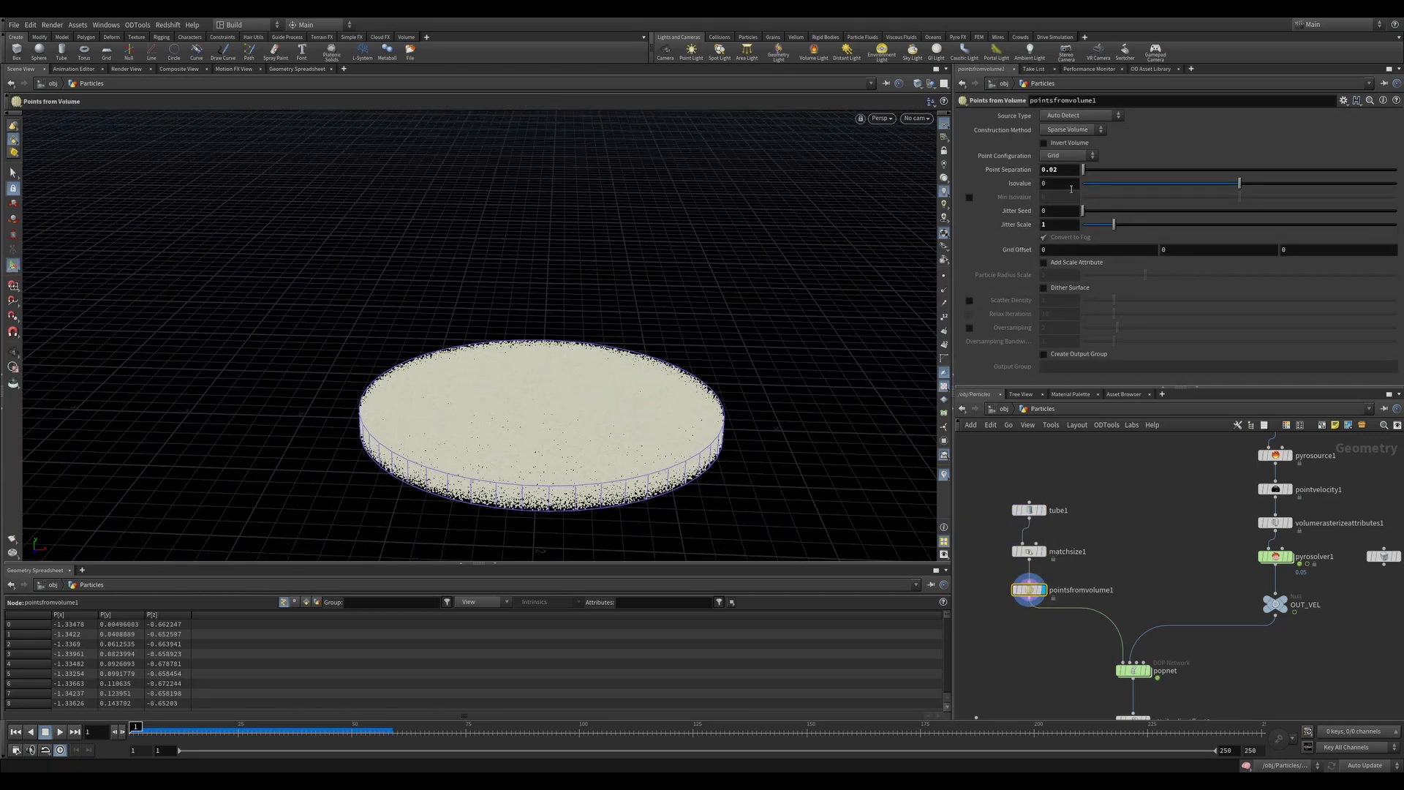
- Remove the jitter from the Points from Volume disc, restore Jitter Scale to 1 and compare the point distribution
left_click_drag(1074, 228, 1066, 227)
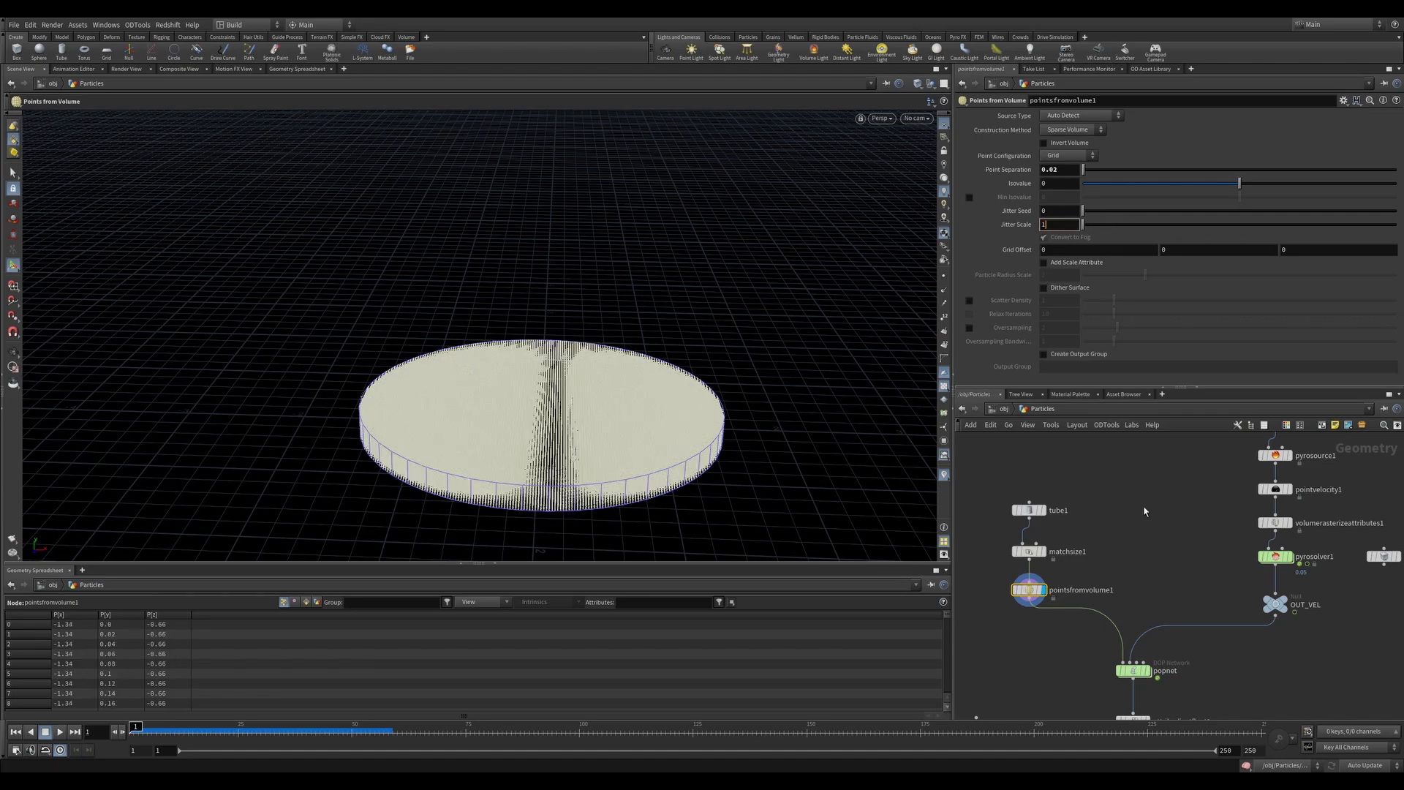
key("Return")
right_click_drag(622, 418, 636, 361, "alt")
left_click_drag(636, 361, 670, 454, "alt")
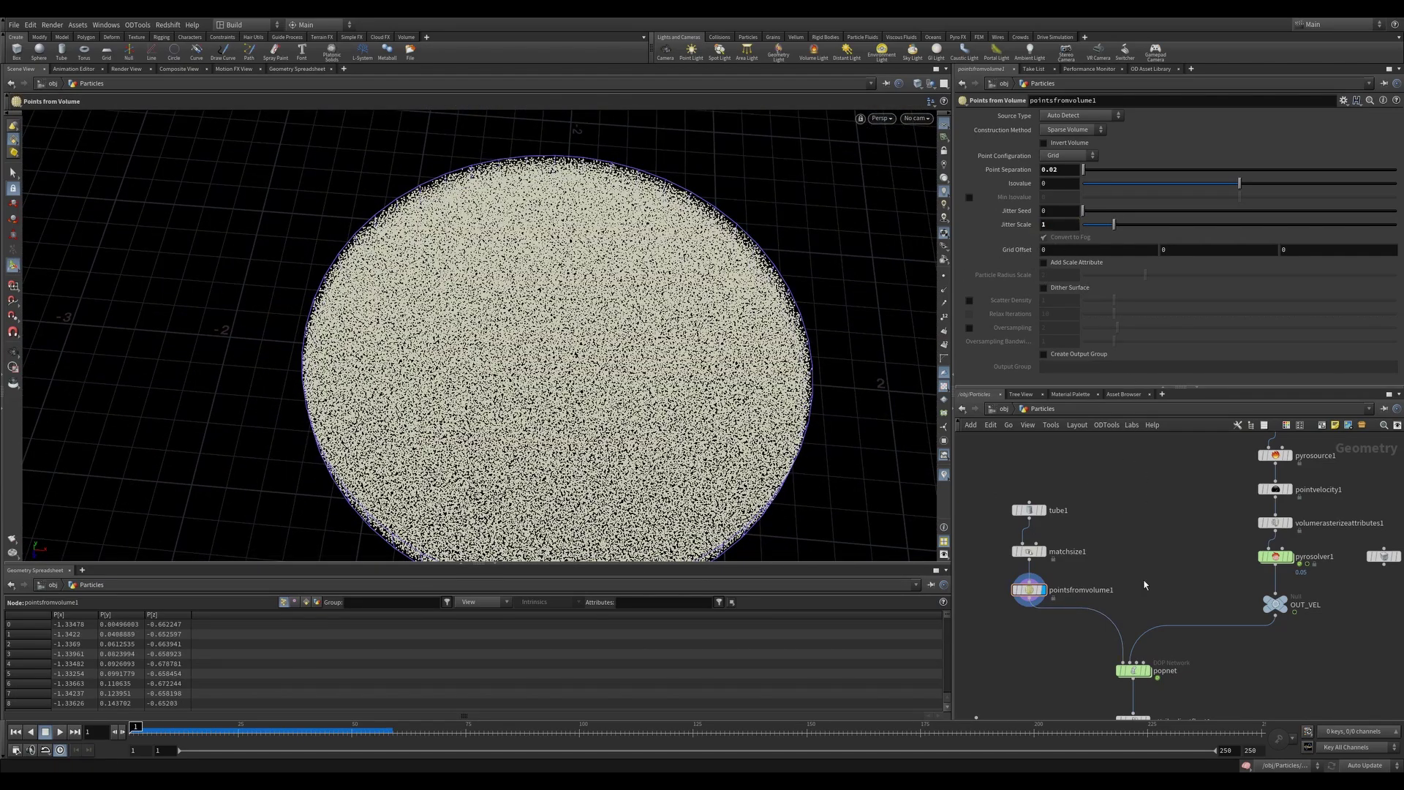
- Display the popnet DOP Network fed by the points and the solver velocity, and enter its dynamics network
middle_click_drag(1145, 596, 1113, 465)
left_click(1109, 540)
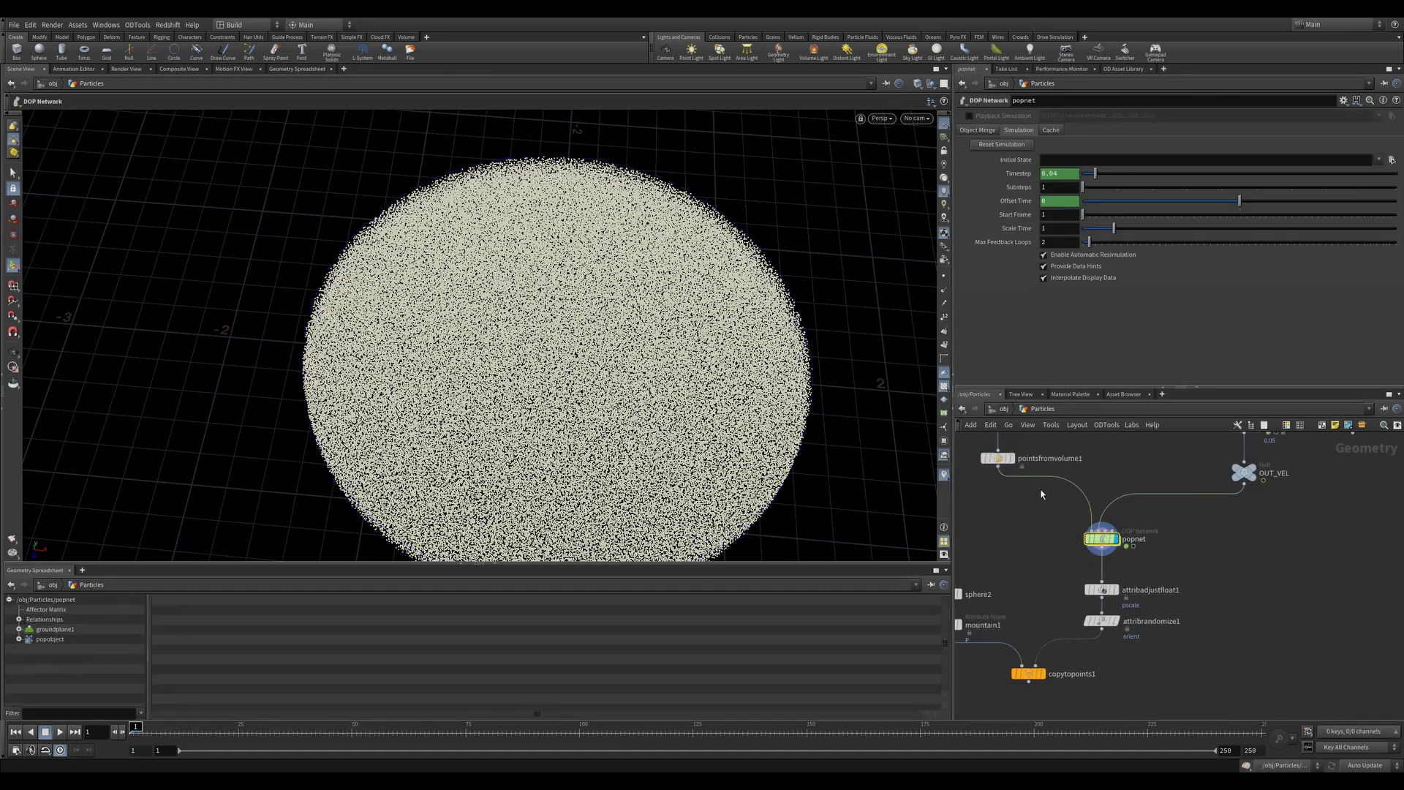
middle_click_drag(1186, 499, 1167, 567)
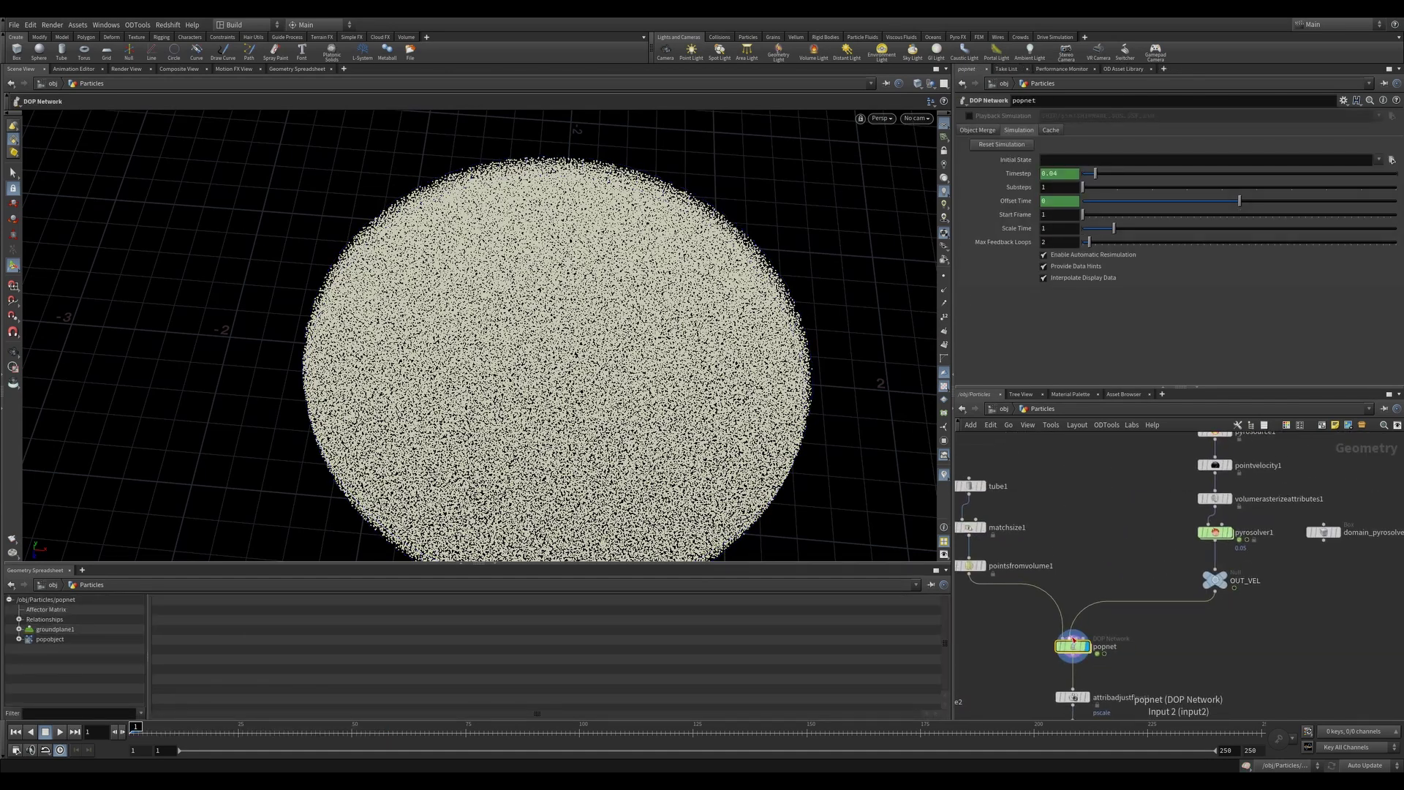
double_click(1073, 647)
middle_click_drag(1235, 489, 1124, 508)
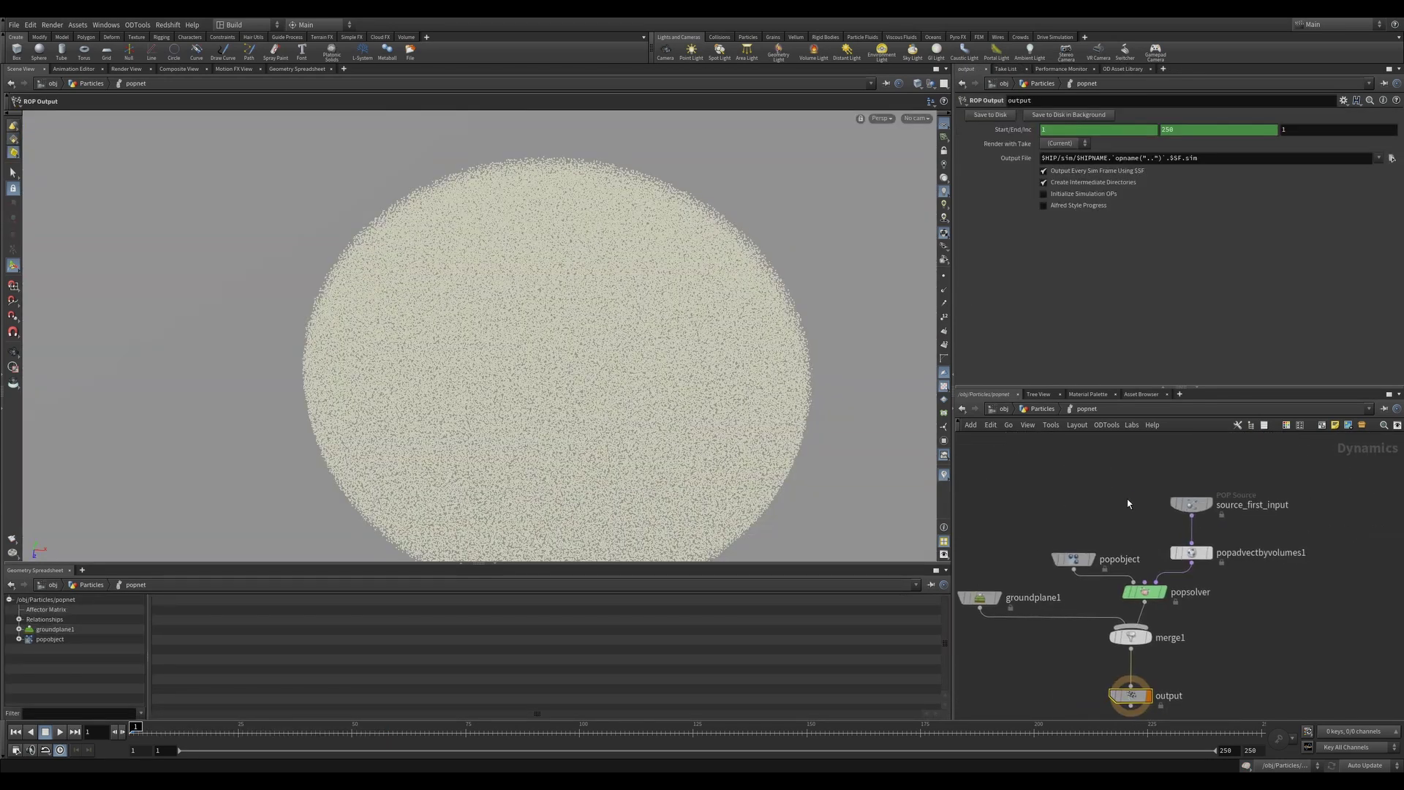
- Examine the source_first_input POP Source's All Points emission, its first context geometry source and its $FF==1 impulse activation
left_click_drag(1241, 520, 1242, 521)
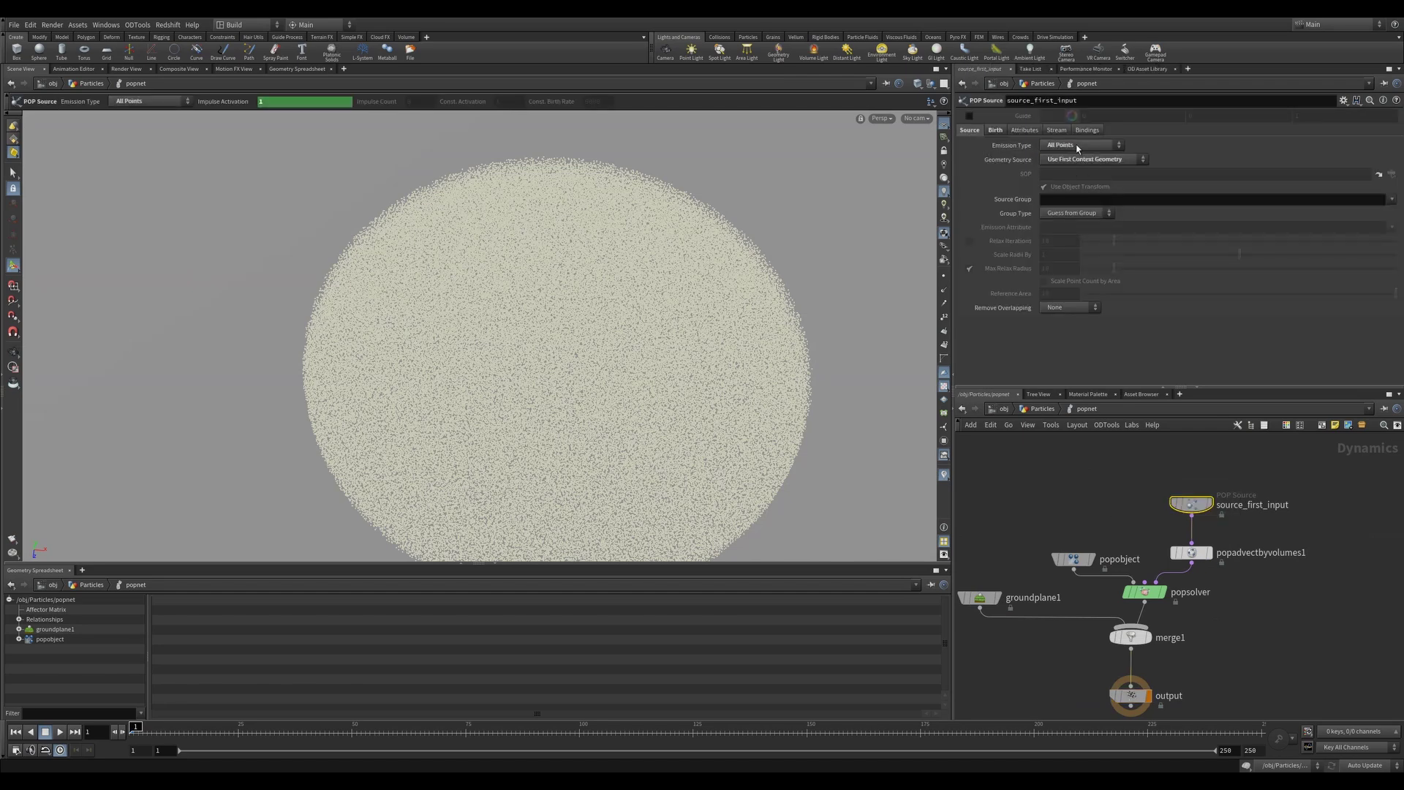
scroll(723, 215, "down", 5)
left_click_drag(722, 217, 695, 280, "alt")
middle_click_drag(696, 279, 646, 310, "alt")
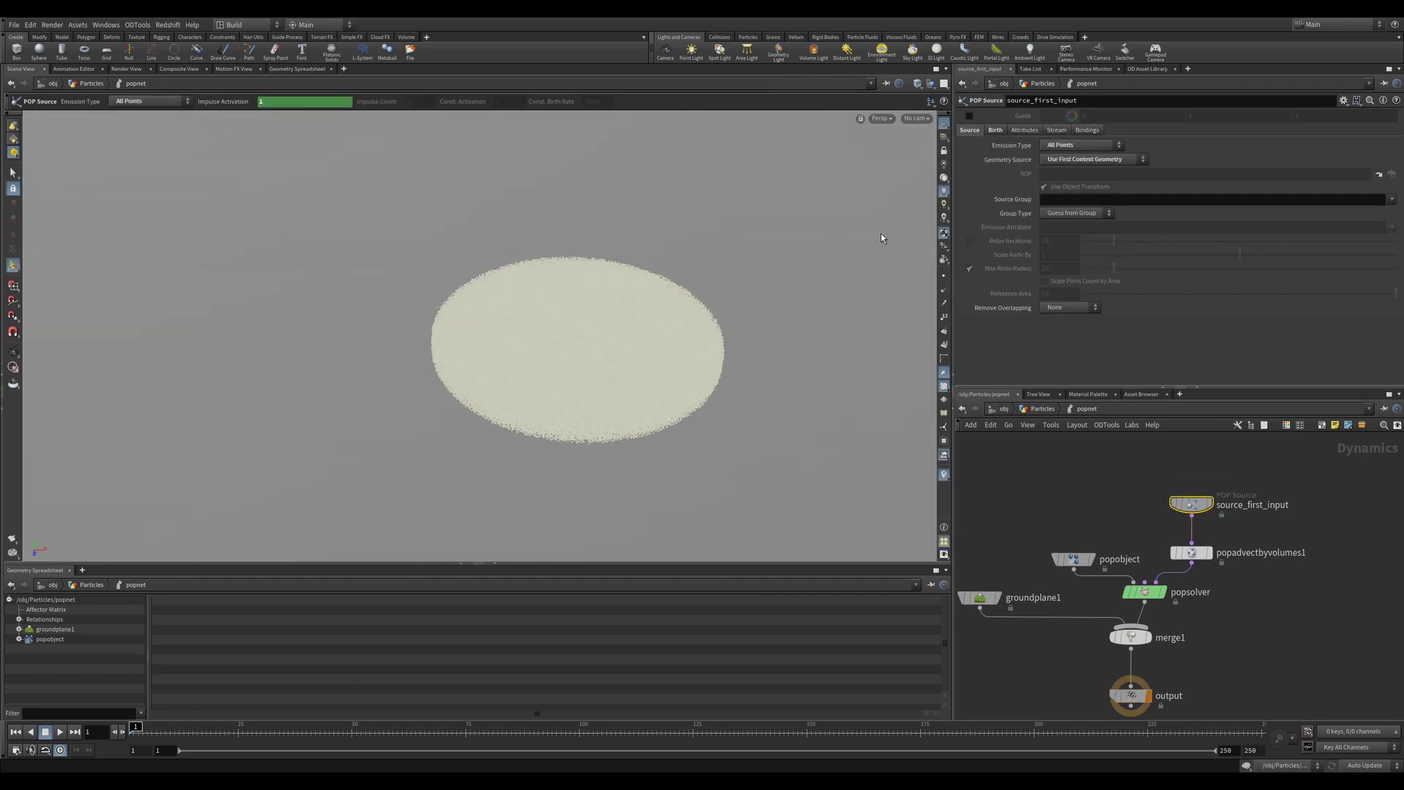
left_click(996, 130)
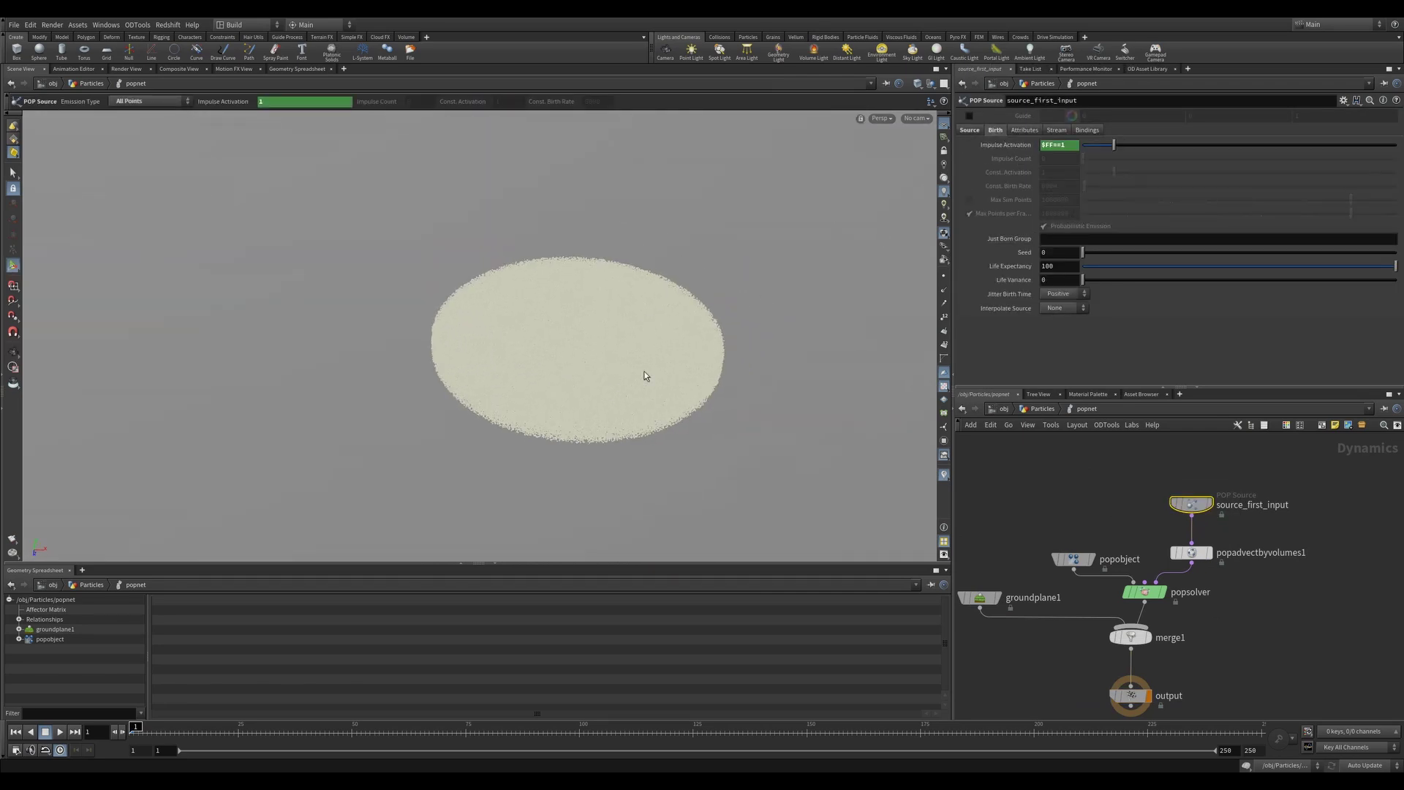
right_click_drag(626, 374, 718, 273, "alt")
mouse_move(717, 272)
left_mouse_down("alt")
mouse_move(705, 380)
mouse_move(695, 289)
mouse_move(730, 283)
left_mouse_up("alt")
key("Return")
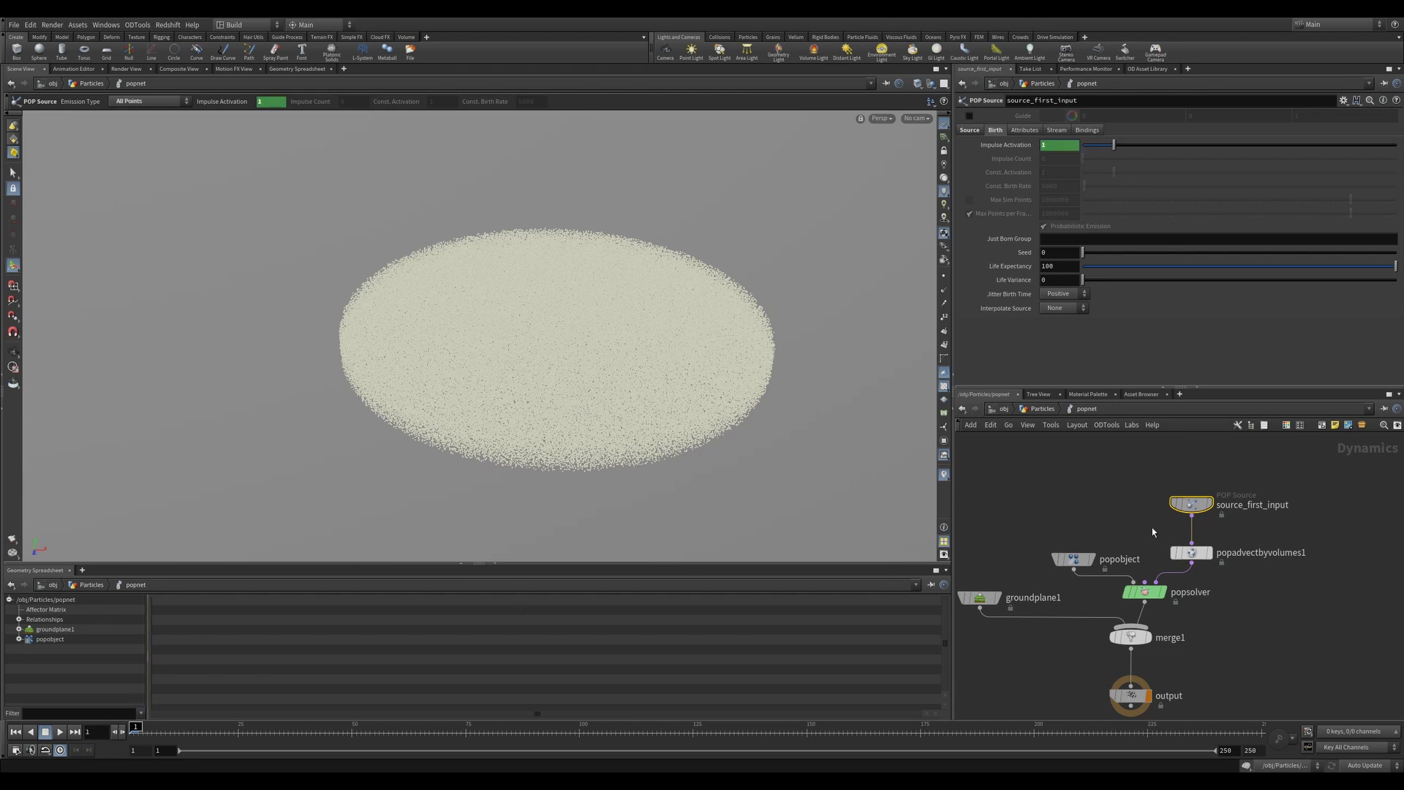
- Inspect the ground plane's position expression and its merge with the POP solver
left_click(1027, 597)
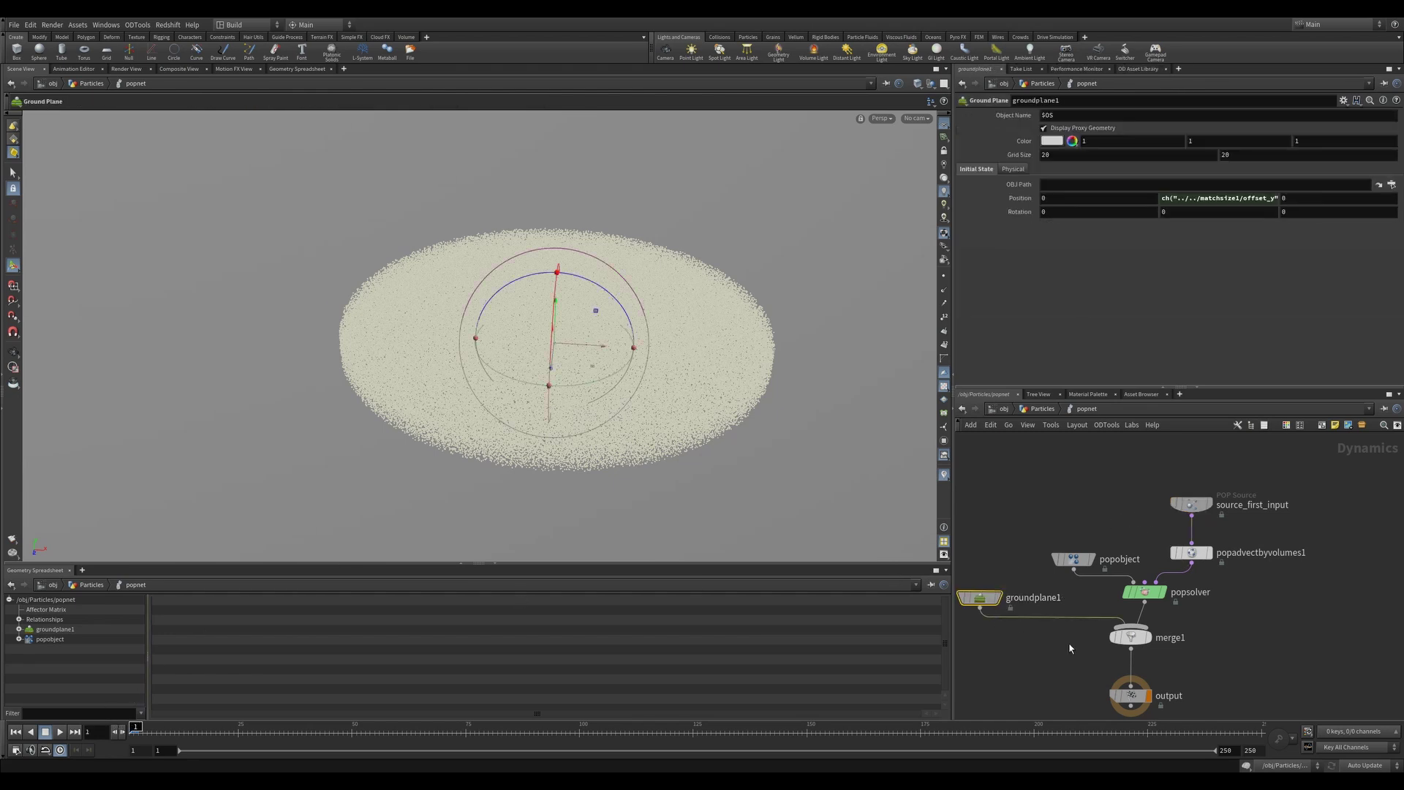
left_click(1145, 637)
- Bypass the POP Advect by Volumes node to check the particles without advection, then enable it again
left_click(1166, 532)
right_click_drag(654, 317, 635, 388, "alt")
left_click_drag(635, 388, 627, 357, "alt")
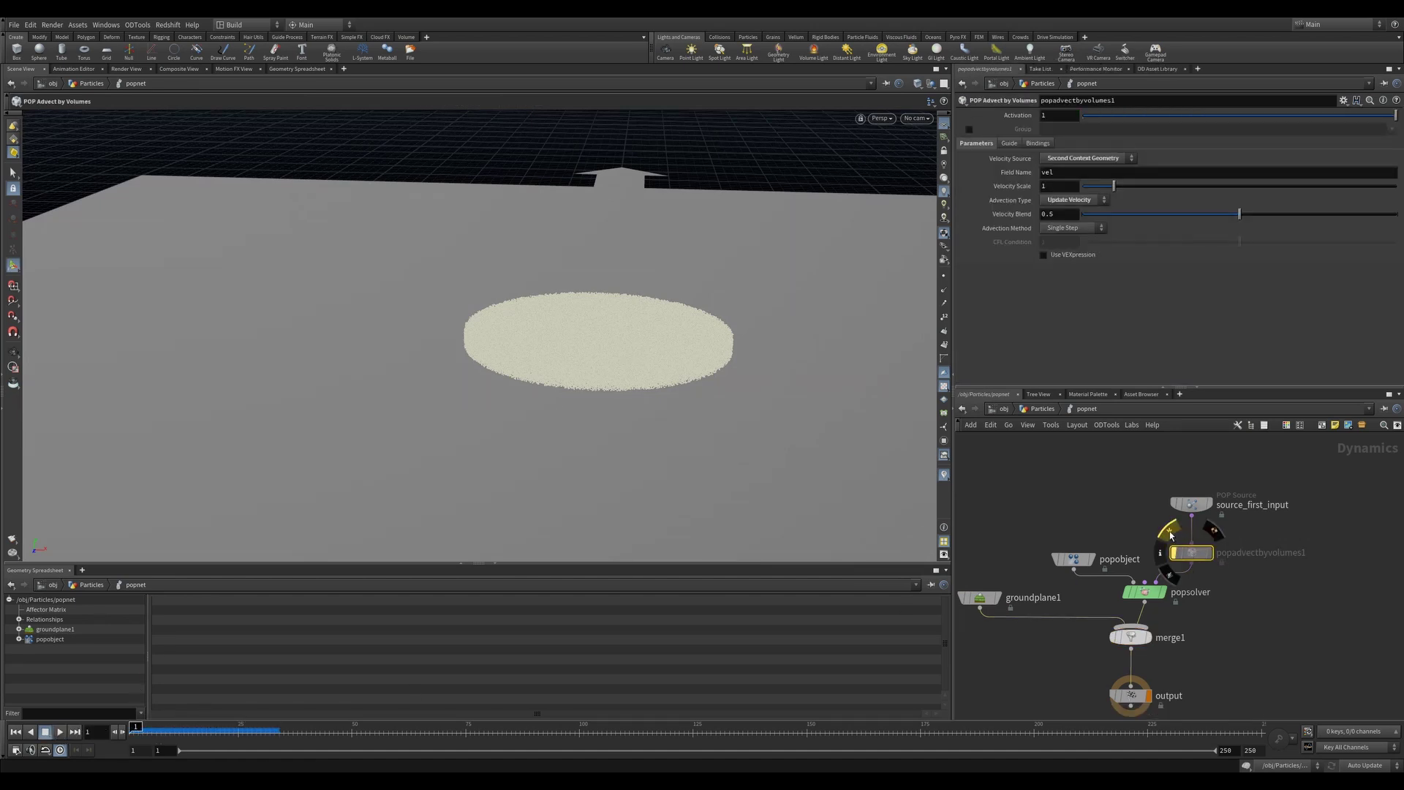
left_click(1168, 532)
- Examine the POP Advect by Volumes node's vel field and trace its second context geometry to the popnet's inputs
middle_click_drag(1235, 540, 1187, 534)
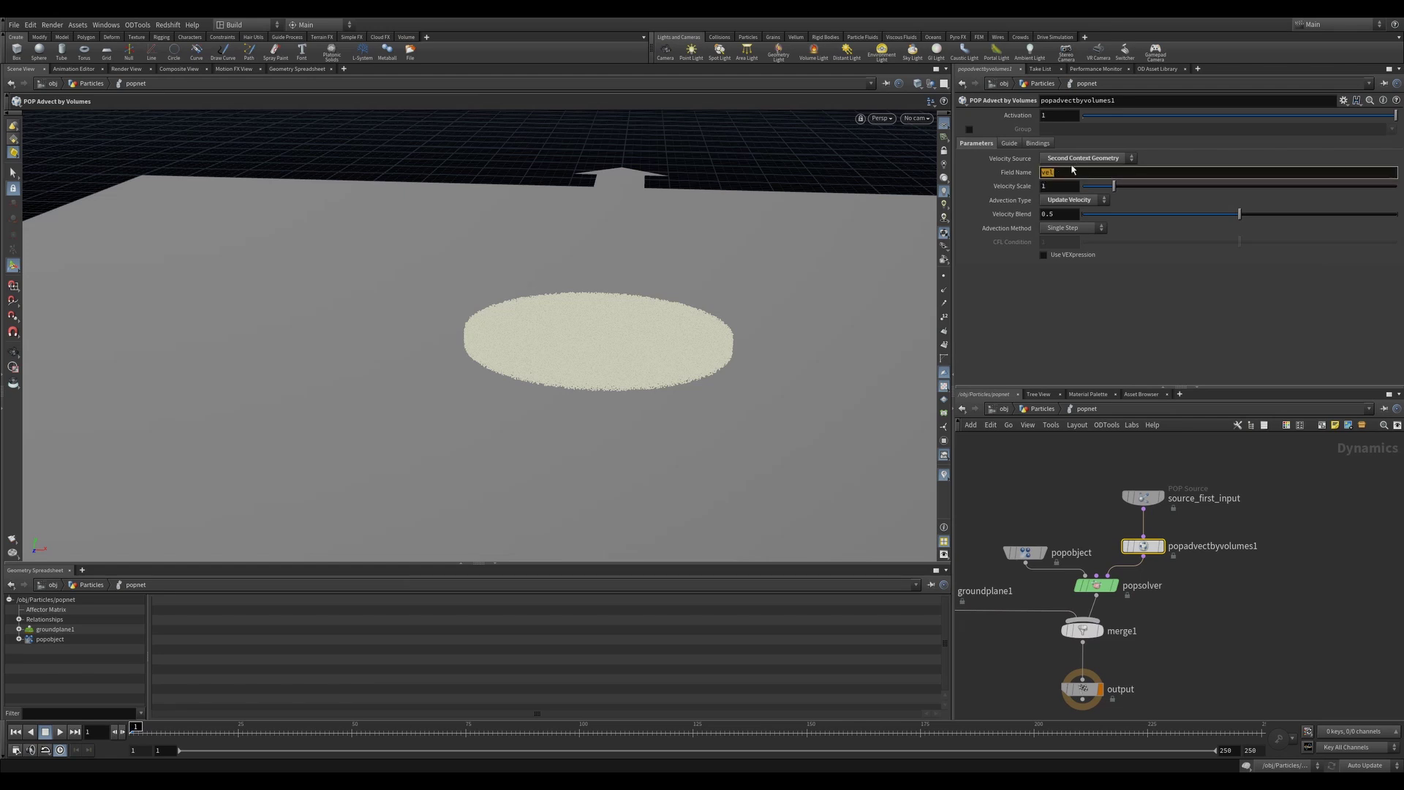
left_click(1042, 410)
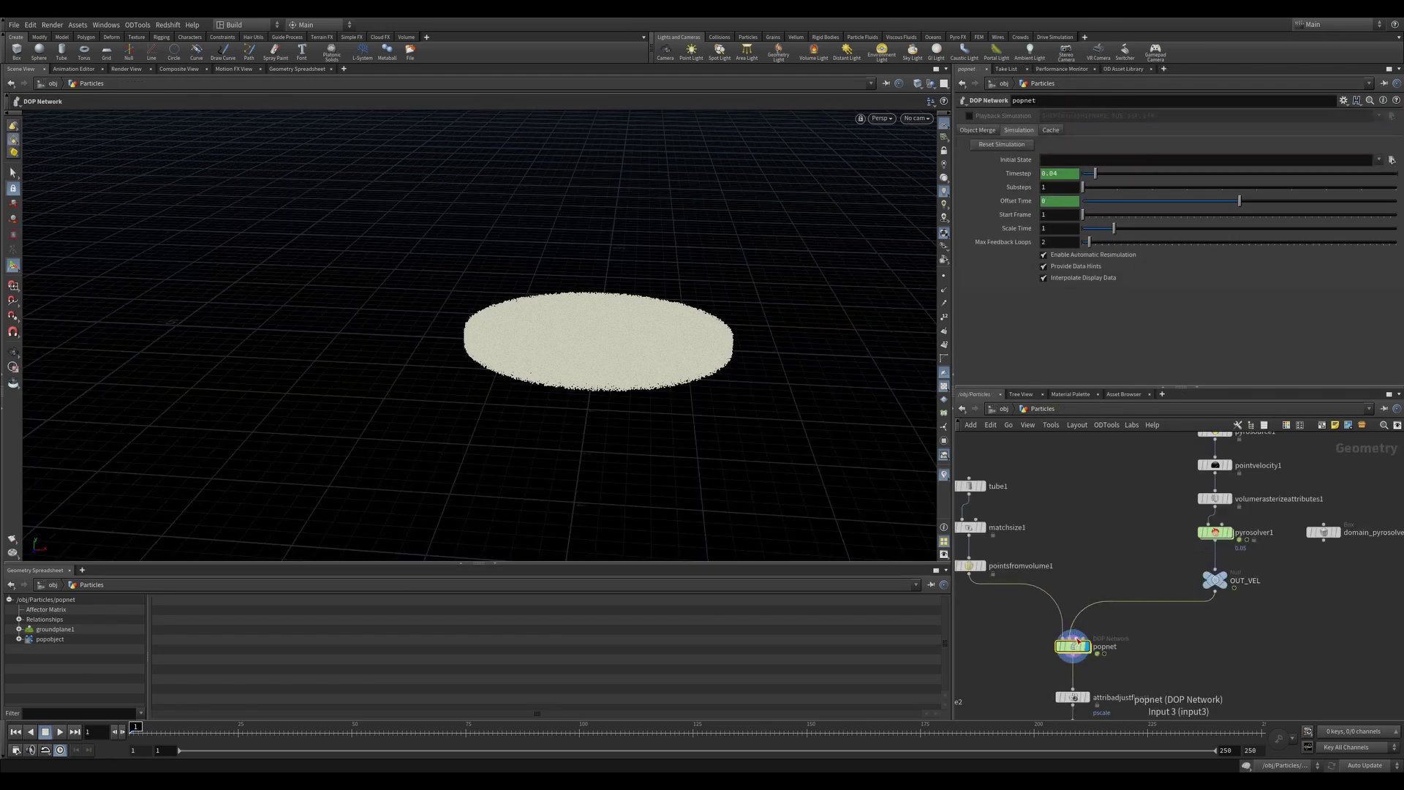
double_click(1076, 648)
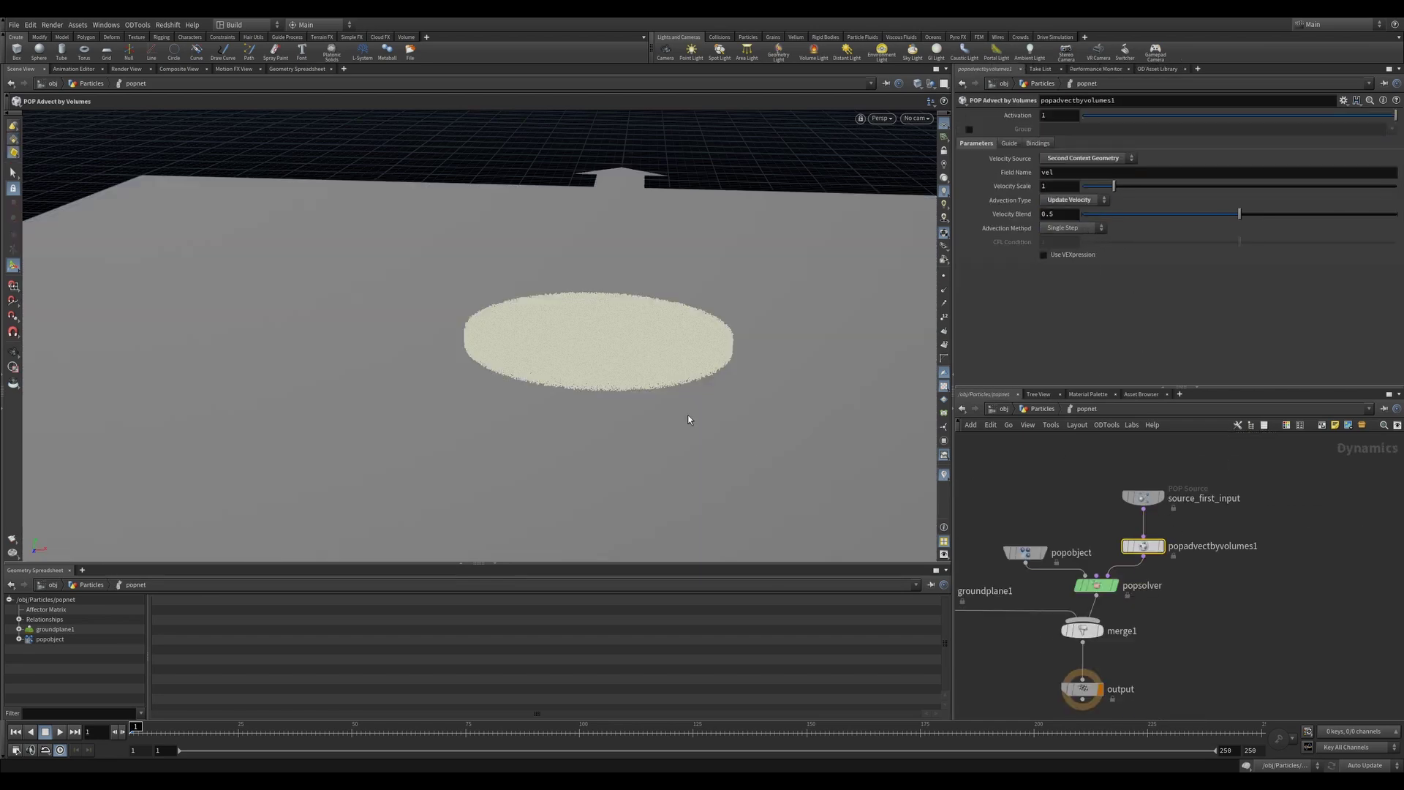
- Advance the particle simulation to frame 60 and display the Copy to Points result in the Particles network
left_click_drag(691, 397, 216, 662)
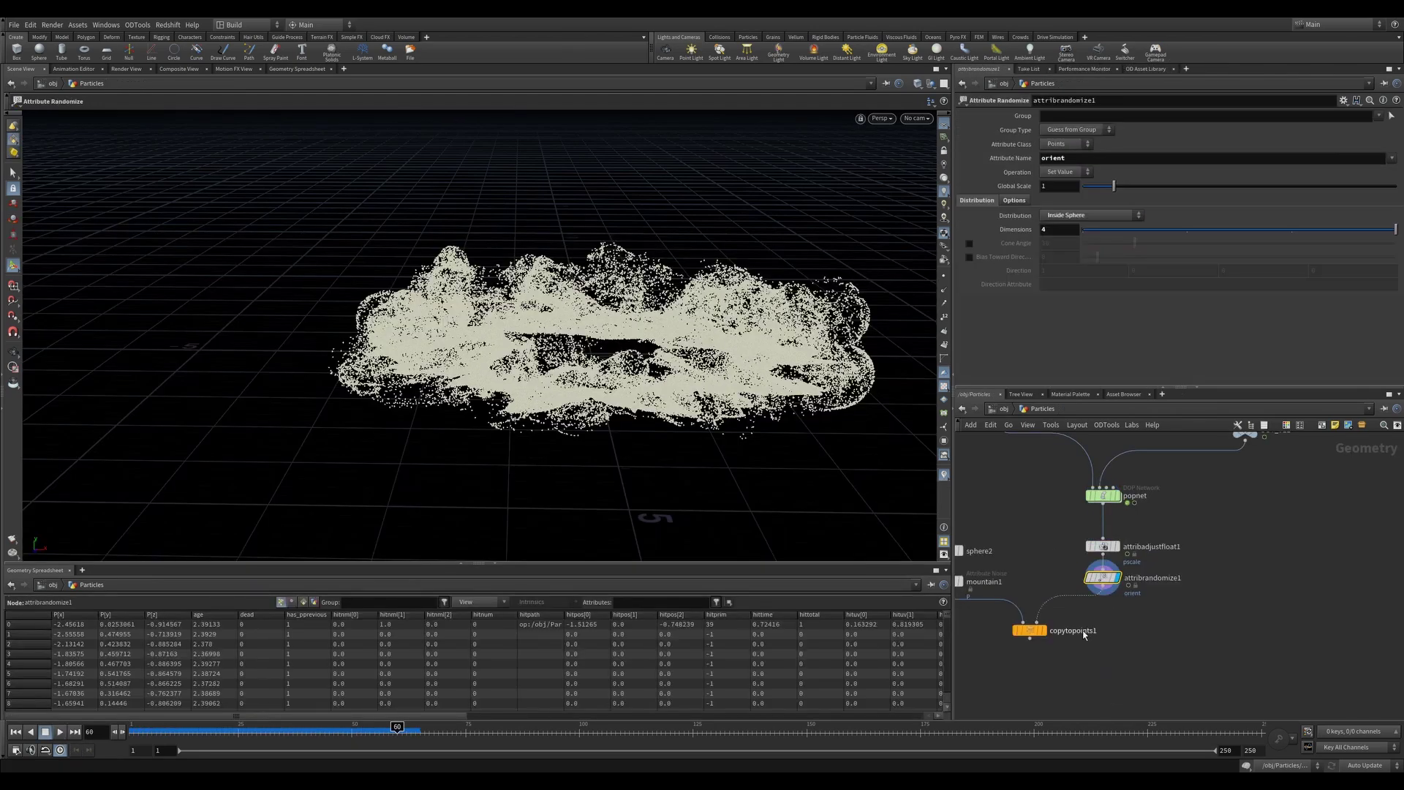
left_click_drag(1023, 621, 1020, 621)
key("r")
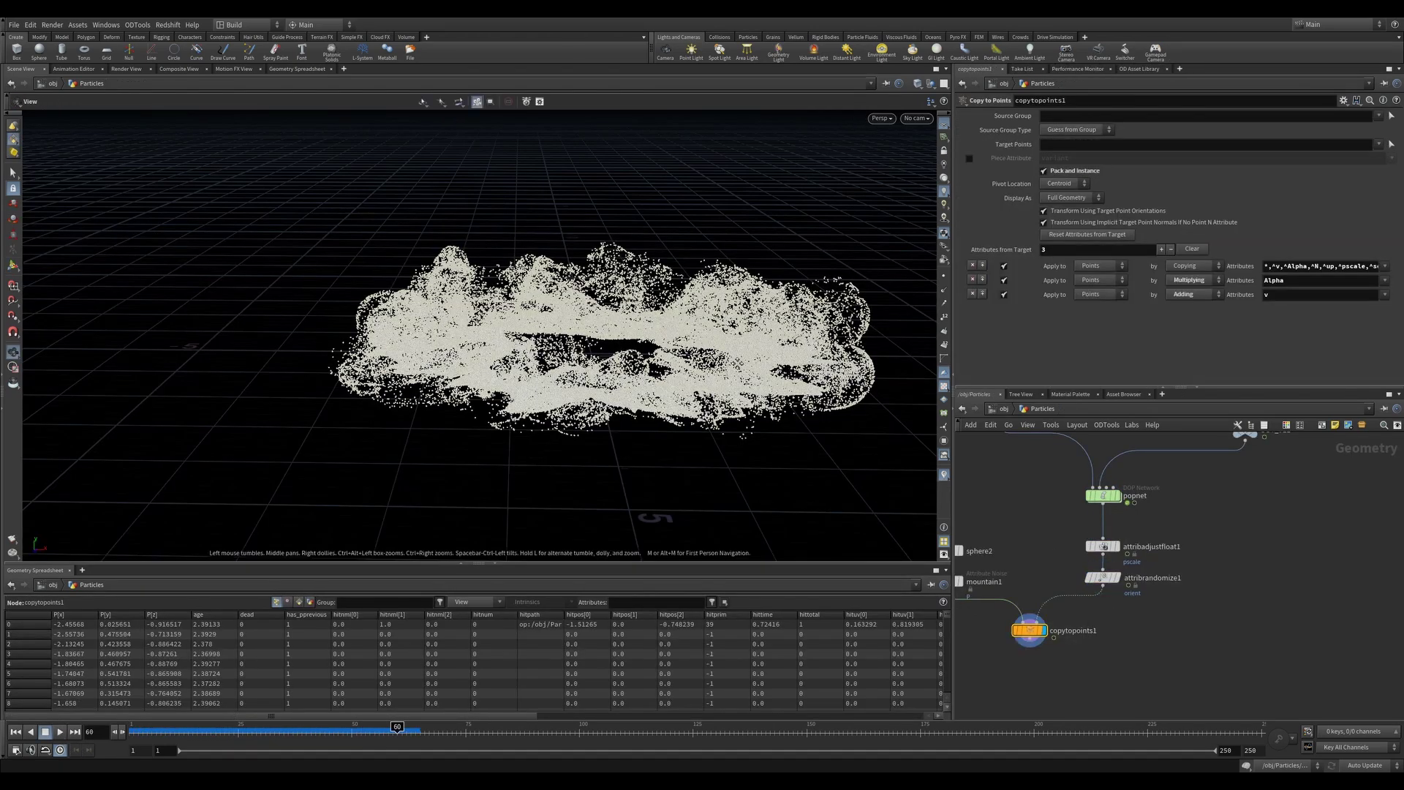
middle_click_drag(731, 363, 651, 379, "alt")
scroll(651, 379, "up", 3)
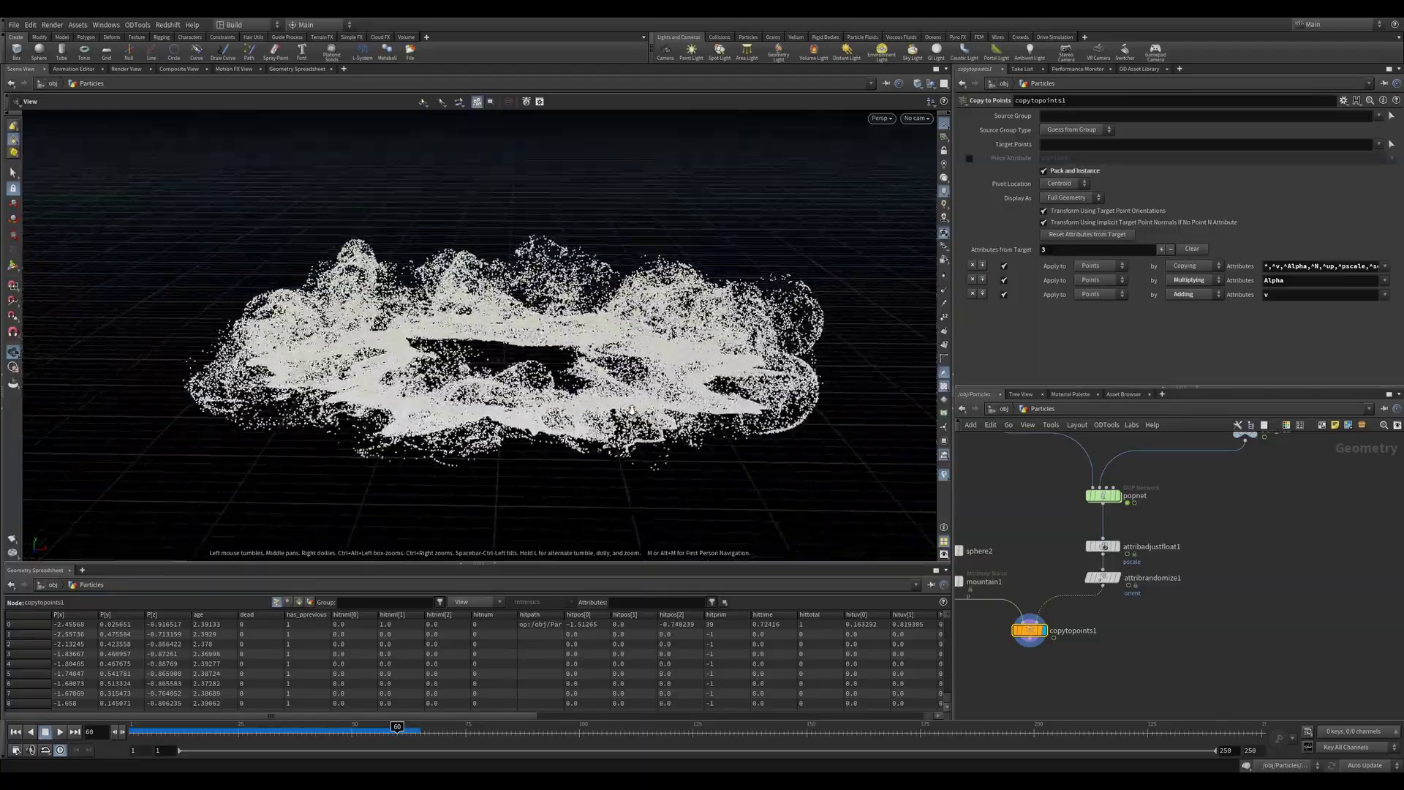